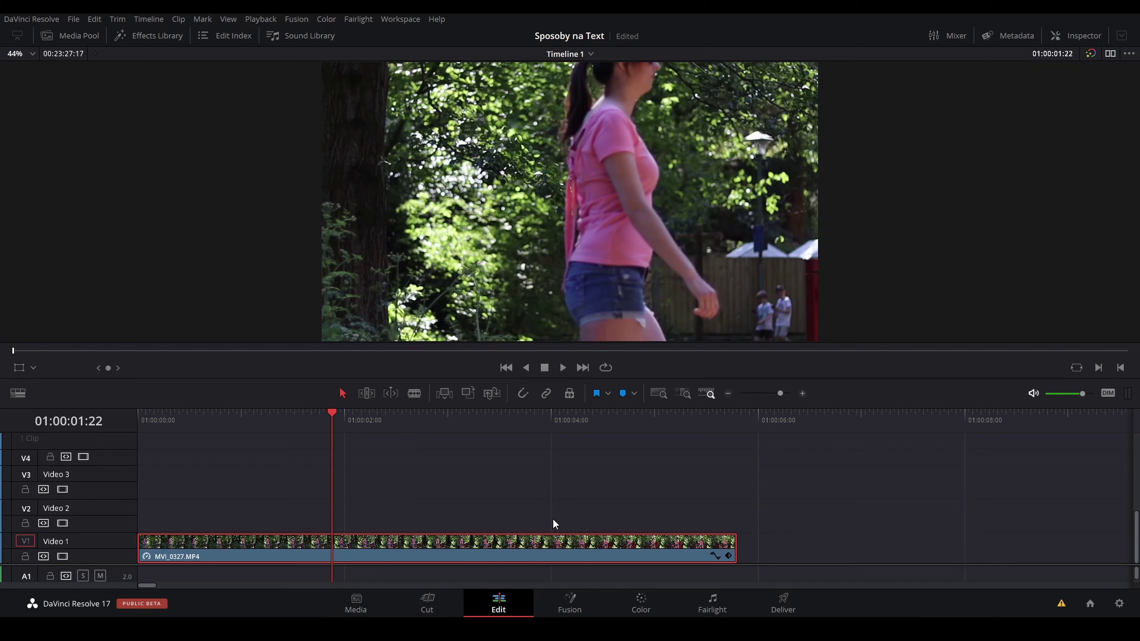
# Place a Text+ title on Video 2 above the footage, stretched to the clip's full length
pyautogui.moveTo(330, 419); pyautogui.dragTo(138, 438)
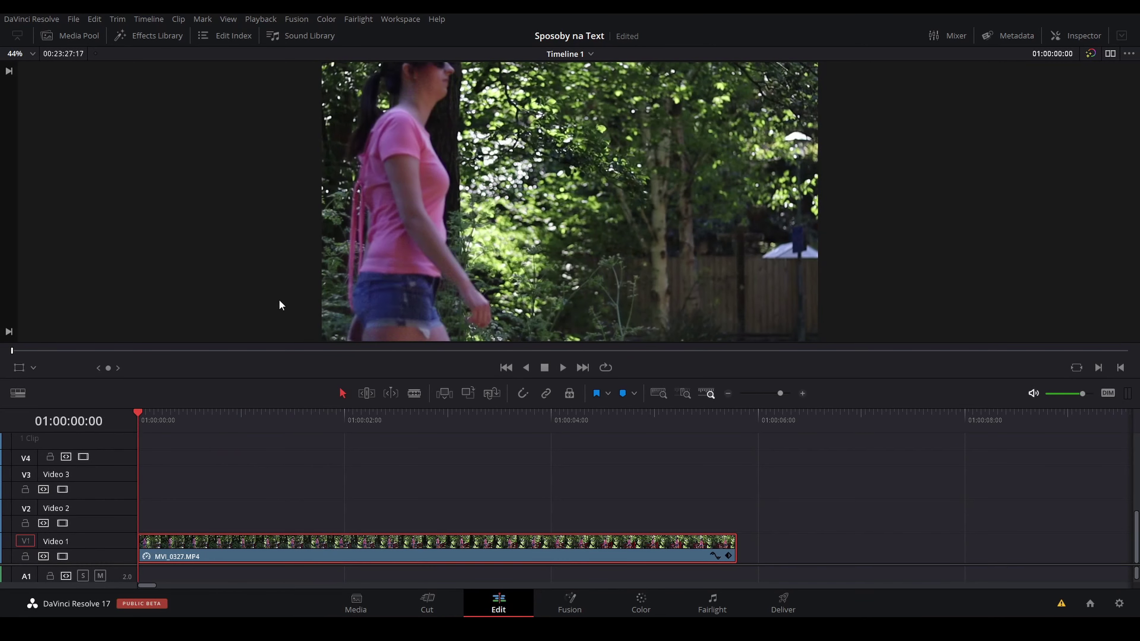
pyautogui.click(143, 36)
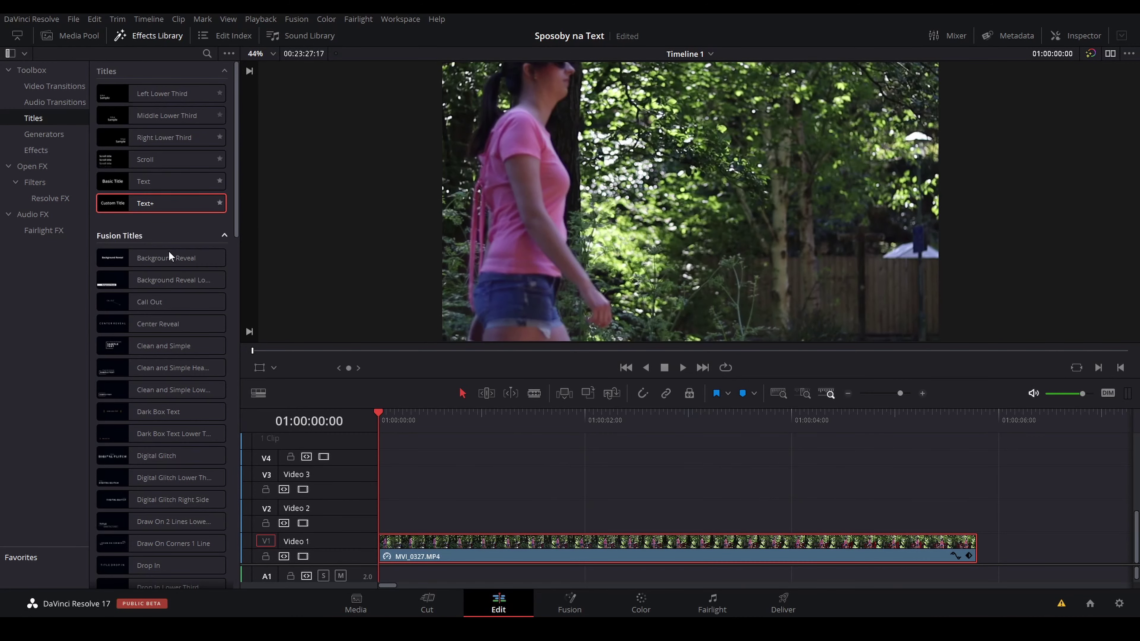
pyautogui.moveTo(153, 202); pyautogui.dragTo(380, 539)
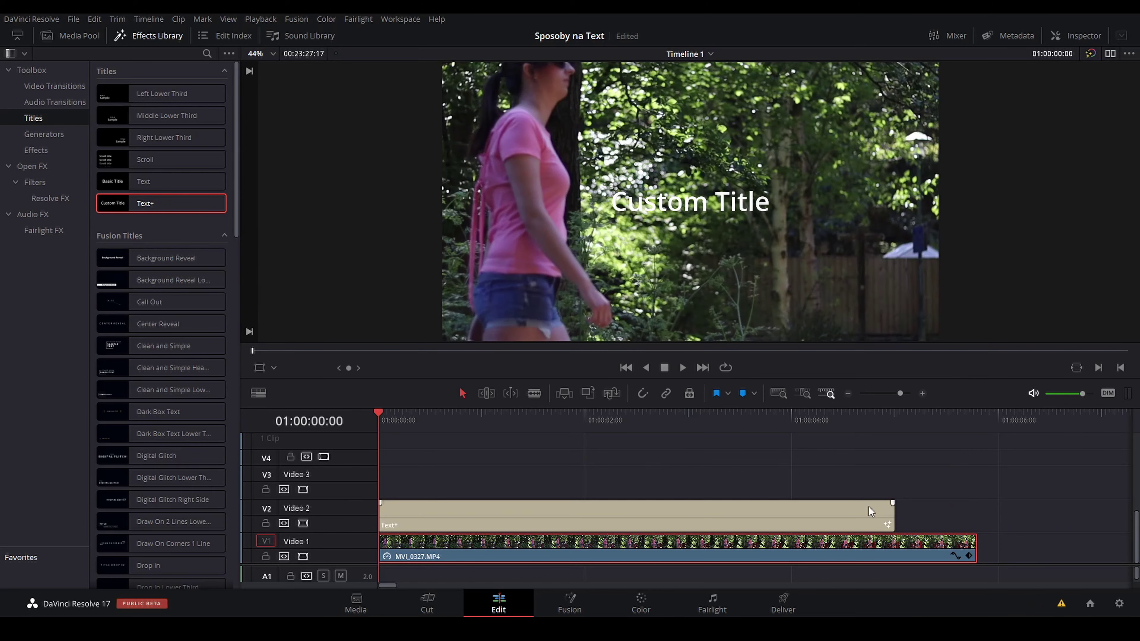
pyautogui.moveTo(894, 513); pyautogui.dragTo(978, 513)
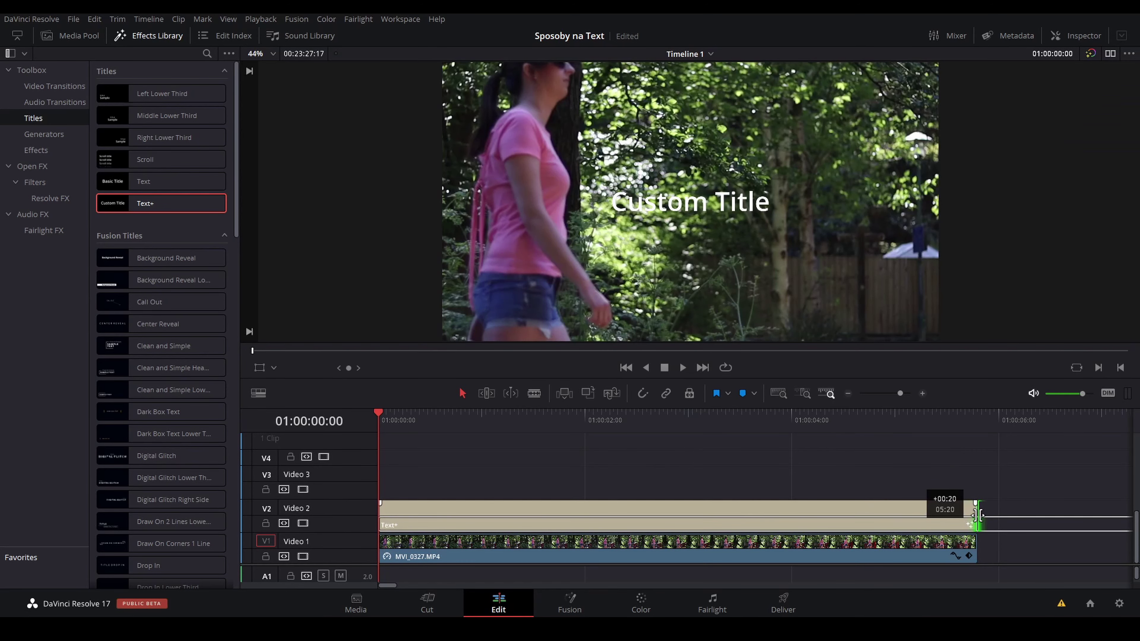
pyautogui.click(673, 516)
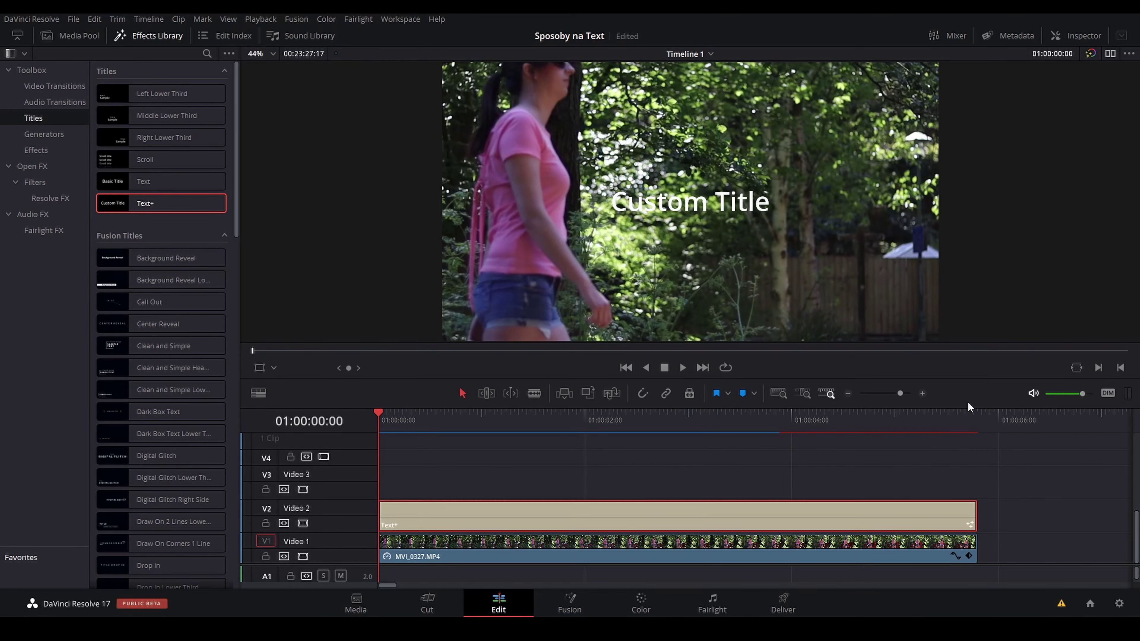
# Make the title read 'Ujawniamy tekst' on two lines in Bangers, lowered to Center Y 0.426
pyautogui.click(1071, 36)
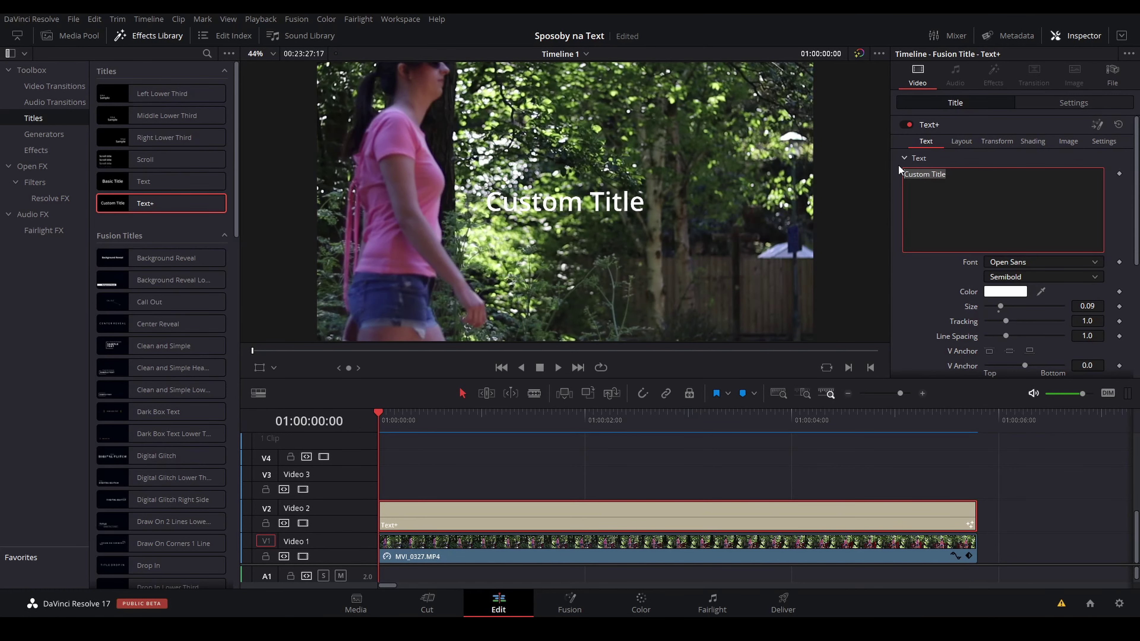
pyautogui.press('BackSpace')
pyautogui.write('Ujawniamy tekst')
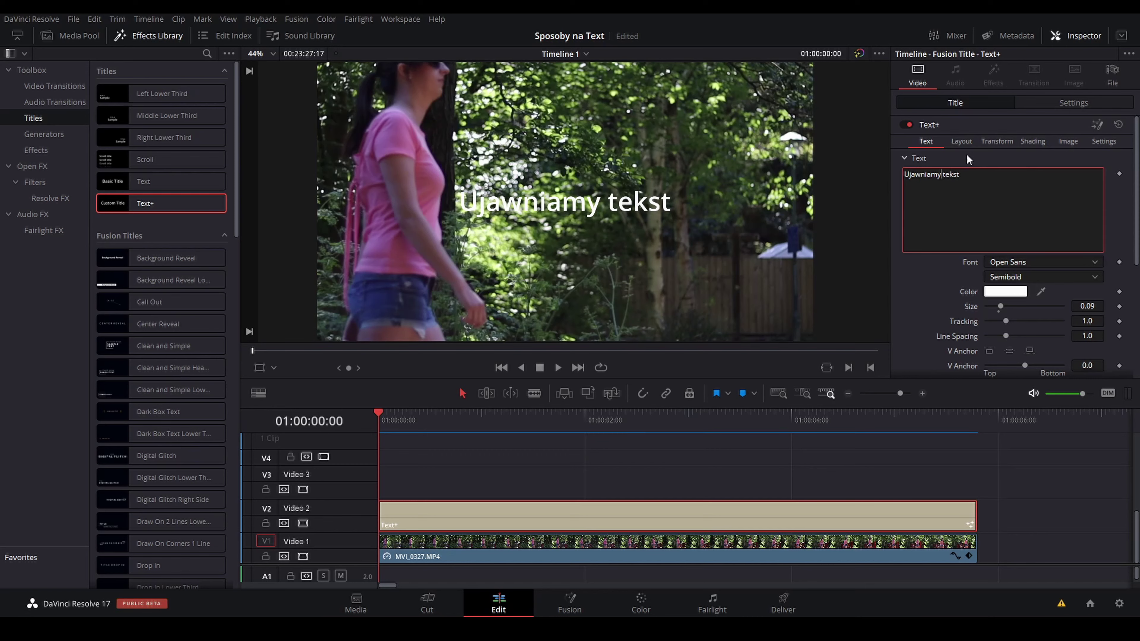
pyautogui.press('Return')
pyautogui.click(1042, 262)
pyautogui.scroll(10, 1049, 377)
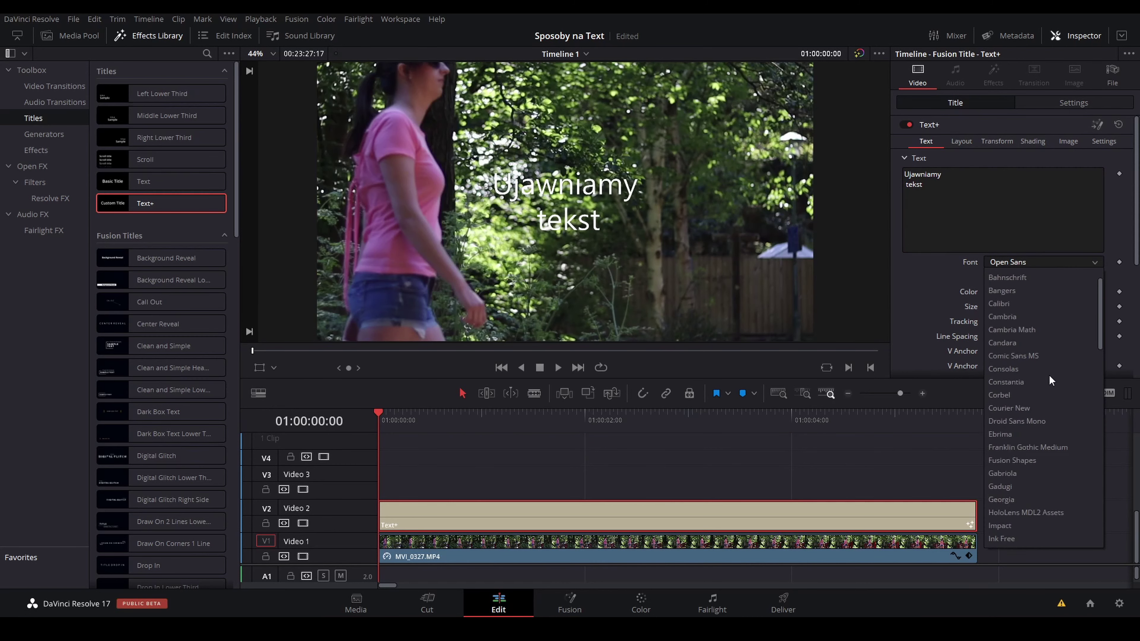
pyautogui.click(1002, 316)
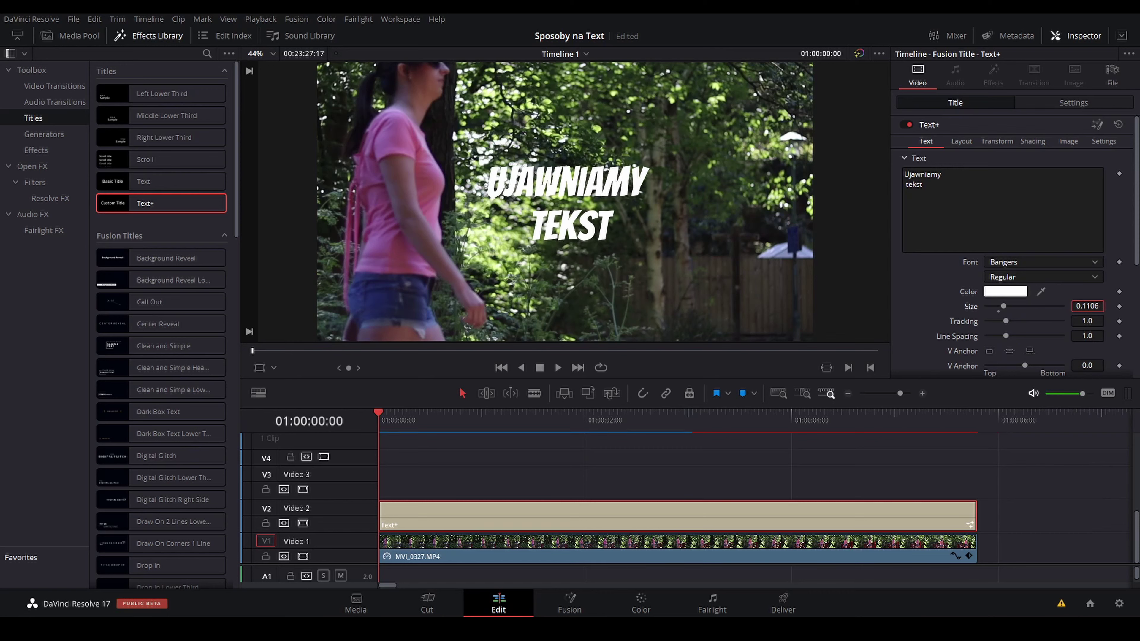
pyautogui.click(962, 141)
pyautogui.moveTo(1084, 187); pyautogui.dragTo(1064, 188)
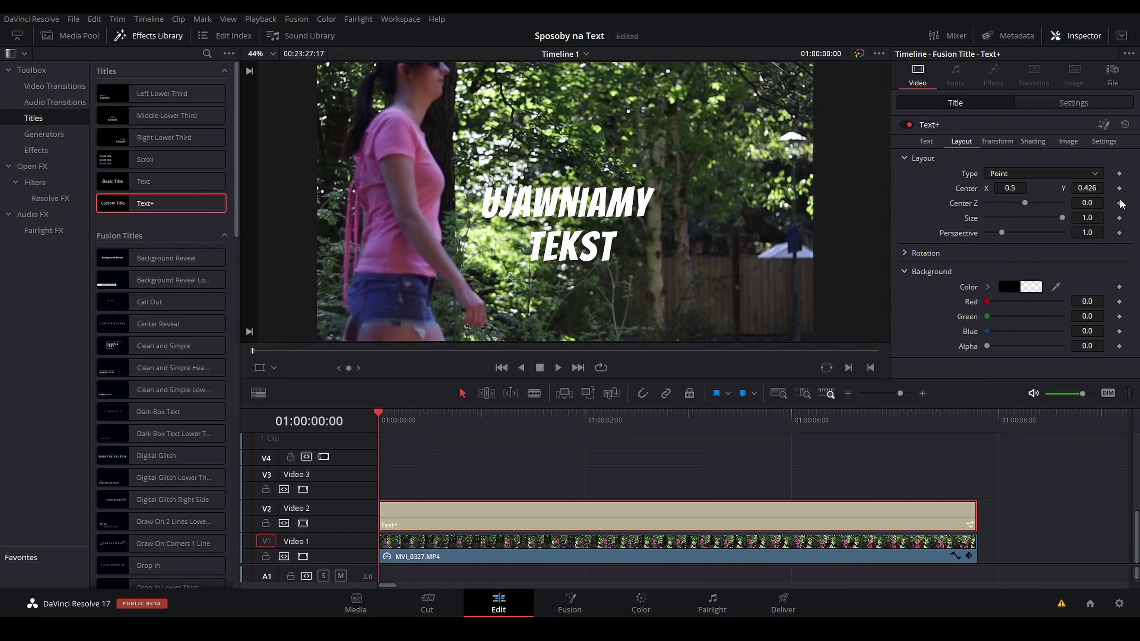
# Duplicate MVI_0327.MP4 onto Video 3 above the title and move to the Color page
pyautogui.click(693, 418)
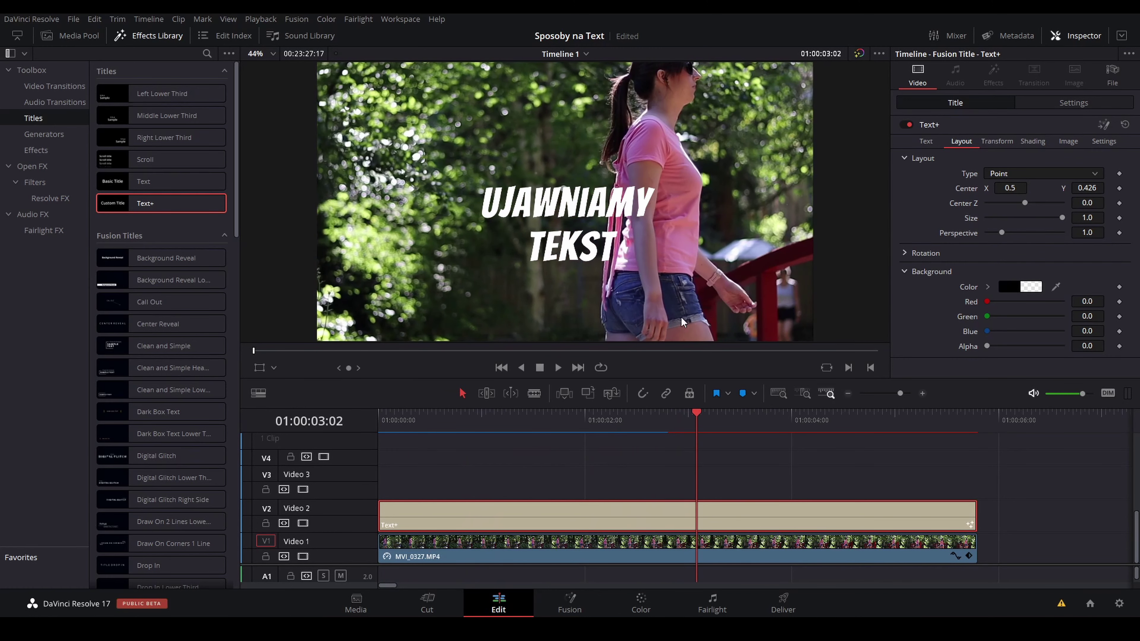
pyautogui.scroll(-1, 600, 167)
pyautogui.moveTo(694, 415)
pyautogui.mouseDown()
pyautogui.moveTo(402, 450)
pyautogui.moveTo(689, 440)
pyautogui.mouseUp()
pyautogui.click(658, 551)
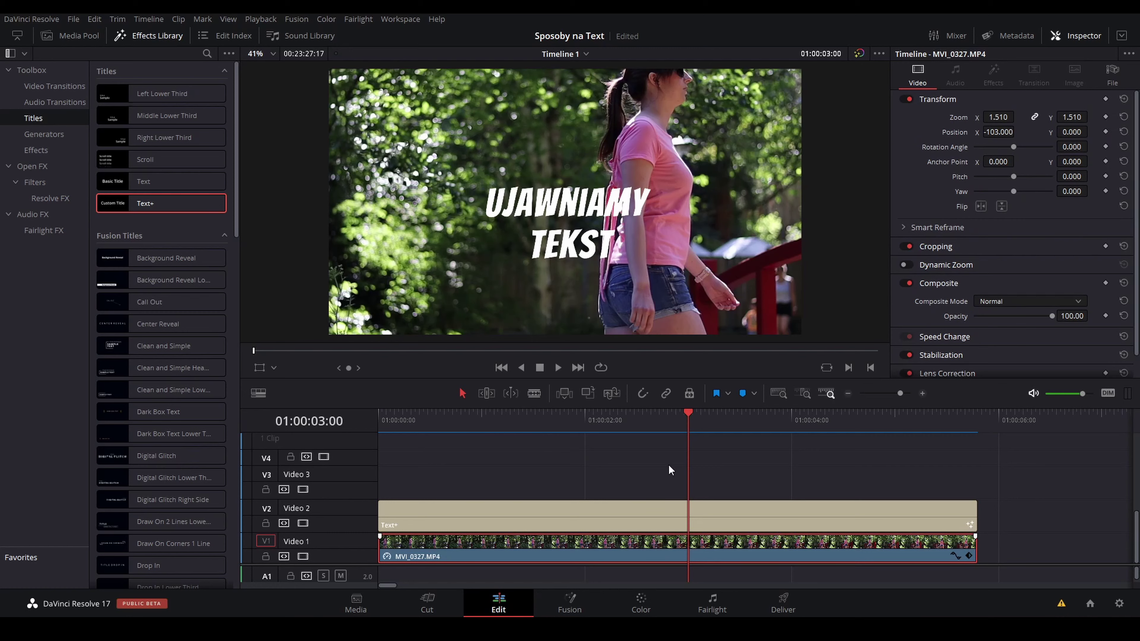
pyautogui.moveTo(669, 470); pyautogui.dragTo(667, 483)
pyautogui.hotkey('shift', 'Left')
pyautogui.hotkey('shift', 'Left')
pyautogui.moveTo(491, 458)
pyautogui.mouseDown()
pyautogui.moveTo(792, 513)
pyautogui.moveTo(622, 516)
pyautogui.mouseUp()
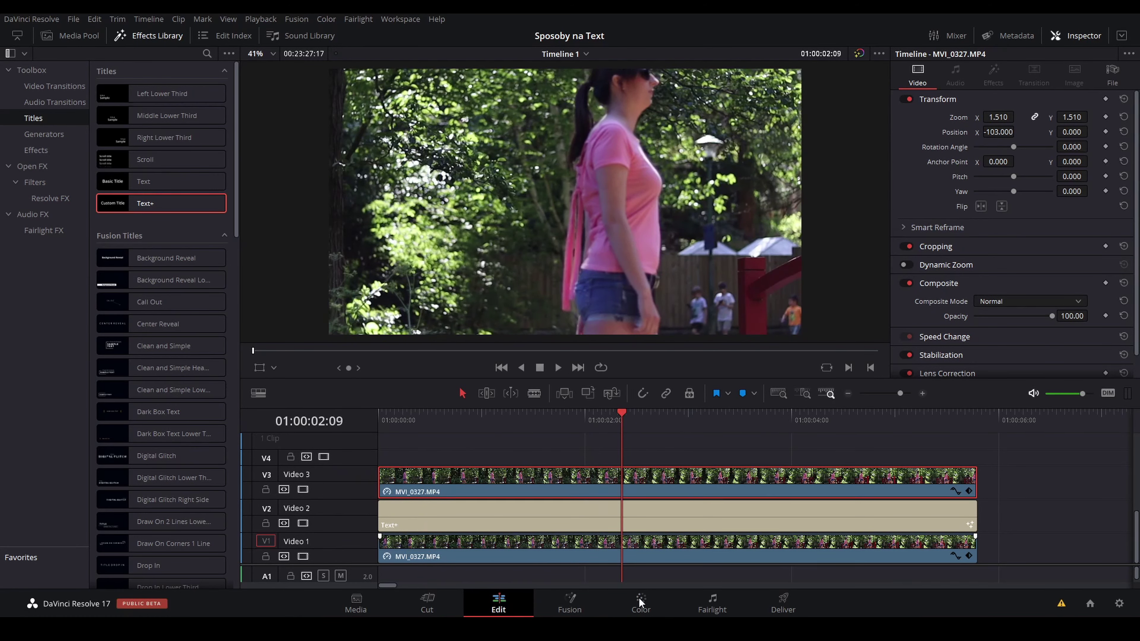
pyautogui.click(640, 601)
# Fit the frame in the viewer, enable a Curve window, and link node 01's alpha to a new Alpha Output
pyautogui.click(32, 55)
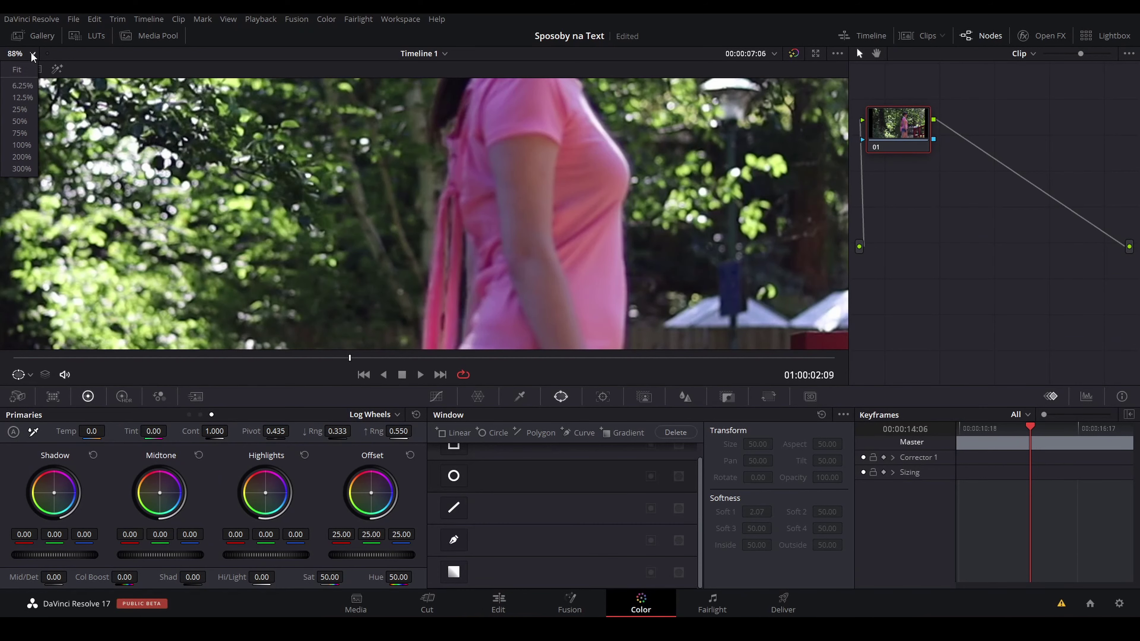
pyautogui.click(31, 87)
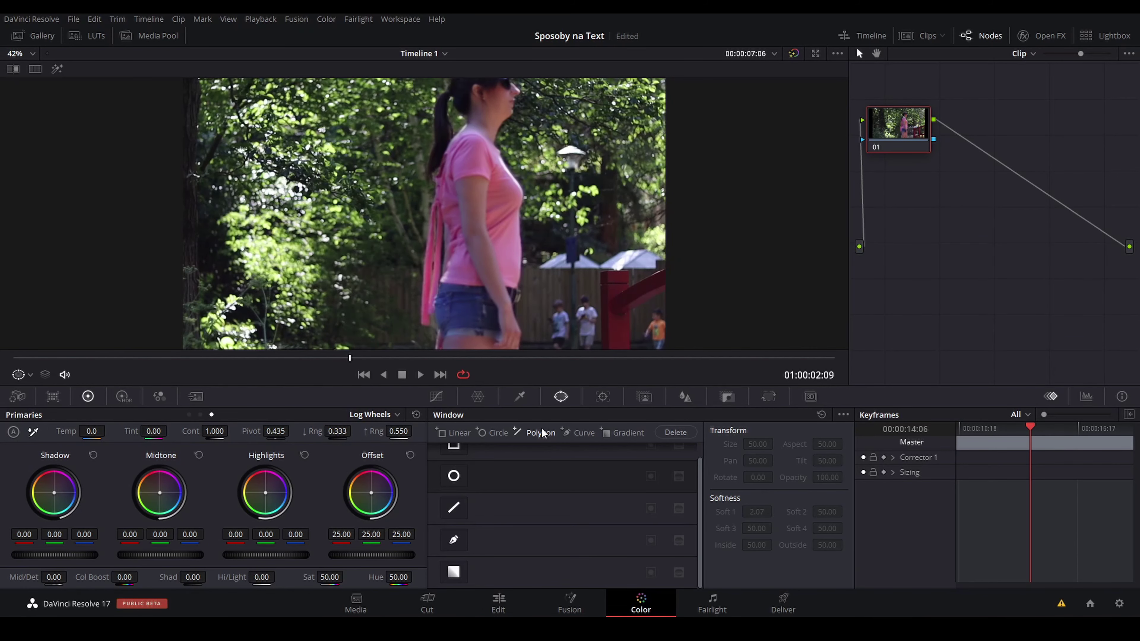
pyautogui.click(461, 541)
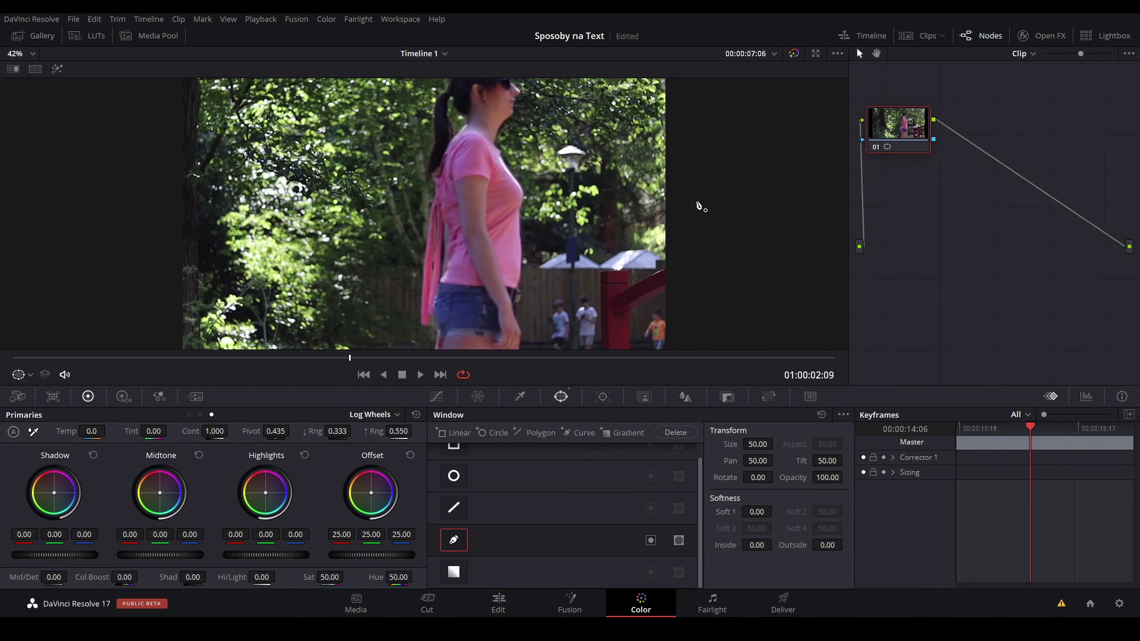
pyautogui.scroll(2, 467, 234)
pyautogui.scroll(2, 482, 252)
pyautogui.scroll(3, 484, 255)
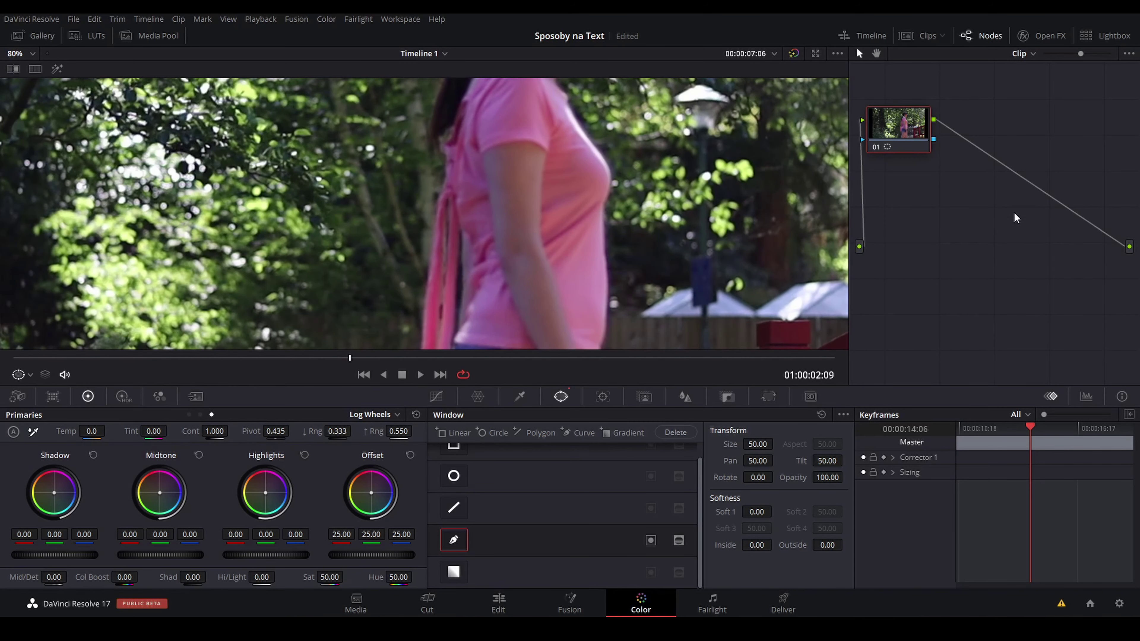
pyautogui.rightClick(1013, 237)
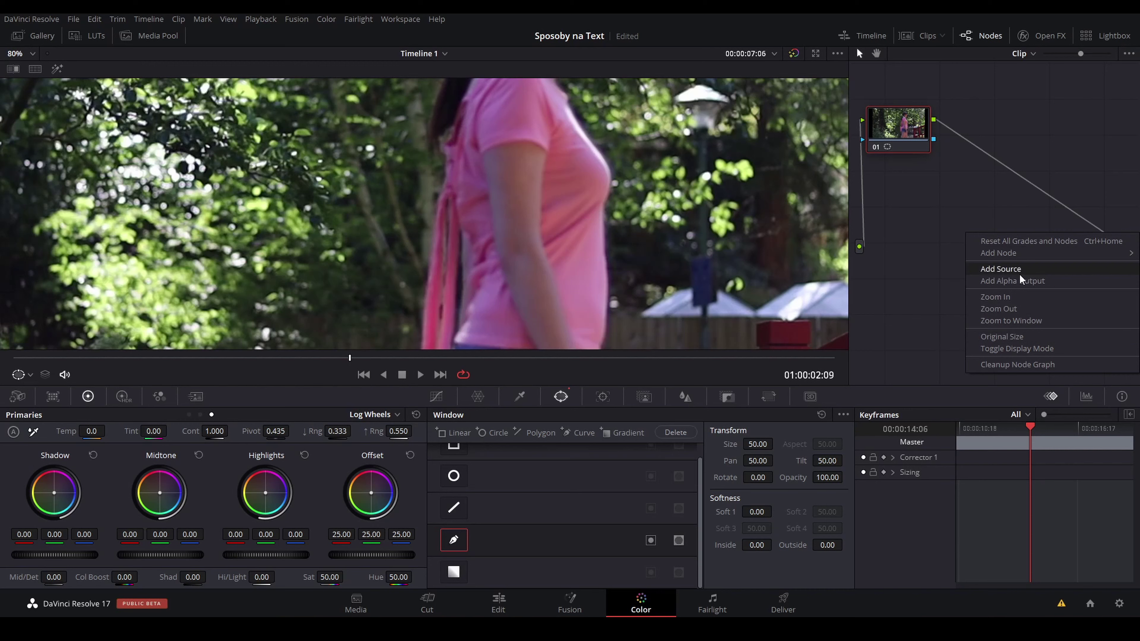
pyautogui.click(1013, 281)
pyautogui.moveTo(934, 140); pyautogui.dragTo(1034, 228)
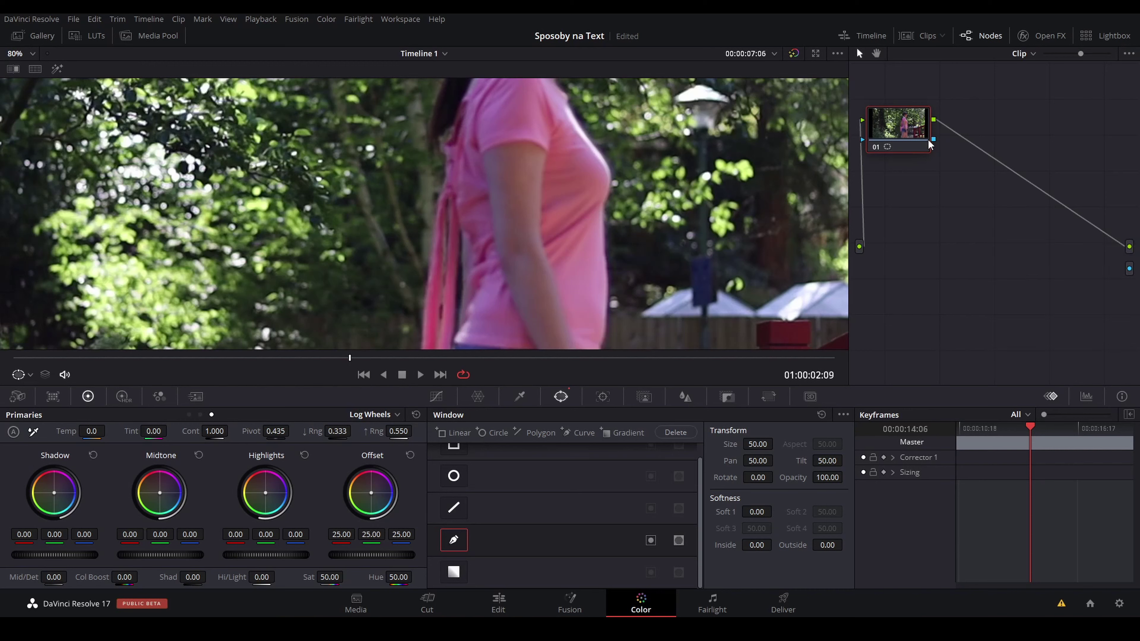
pyautogui.moveTo(1112, 268); pyautogui.dragTo(1129, 268)
# Trace pen points down the woman's back to her waist, then out to the frame's right edge
pyautogui.click(443, 176)
pyautogui.click(442, 190)
pyautogui.click(435, 206)
pyautogui.click(431, 234)
pyautogui.click(427, 273)
pyautogui.click(425, 297)
pyautogui.click(421, 317)
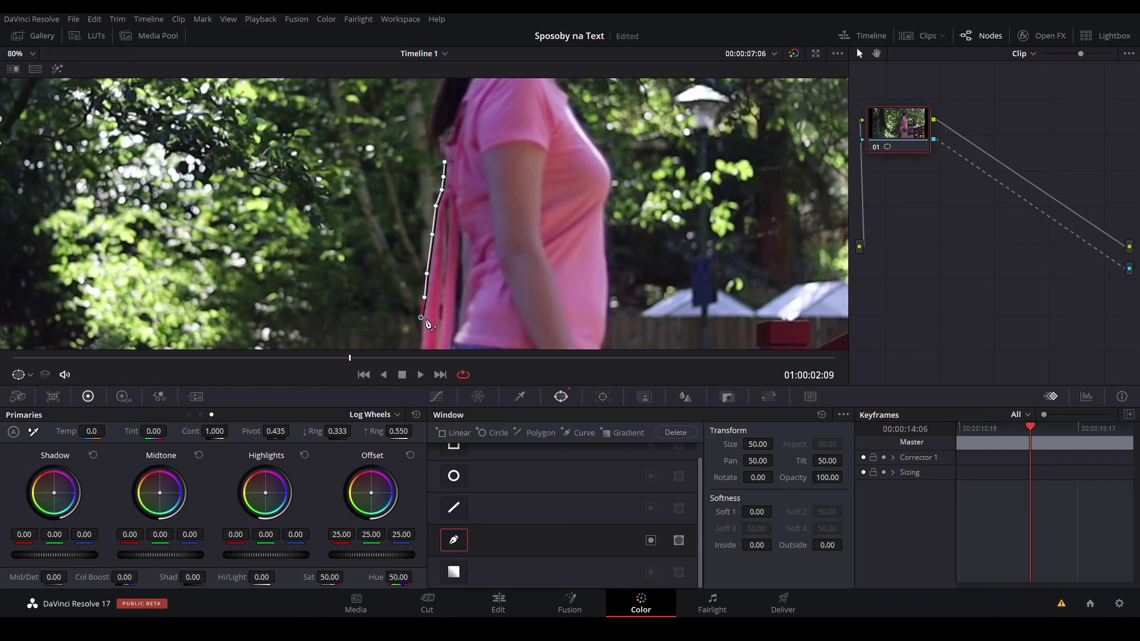
pyautogui.scroll(-4, 762, 331)
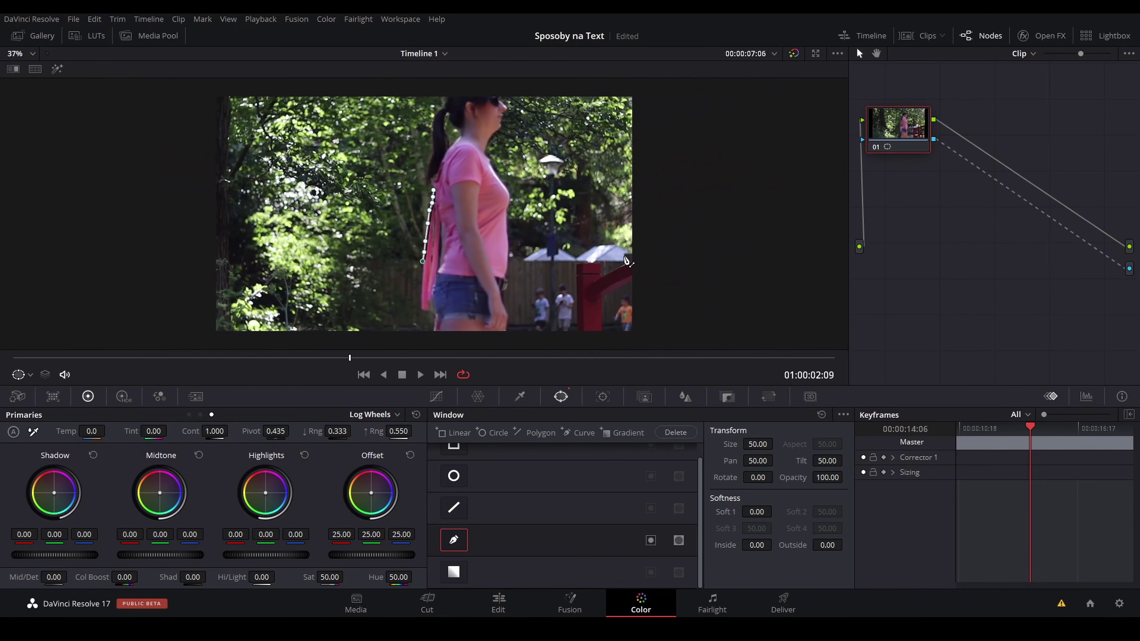
pyautogui.click(722, 281)
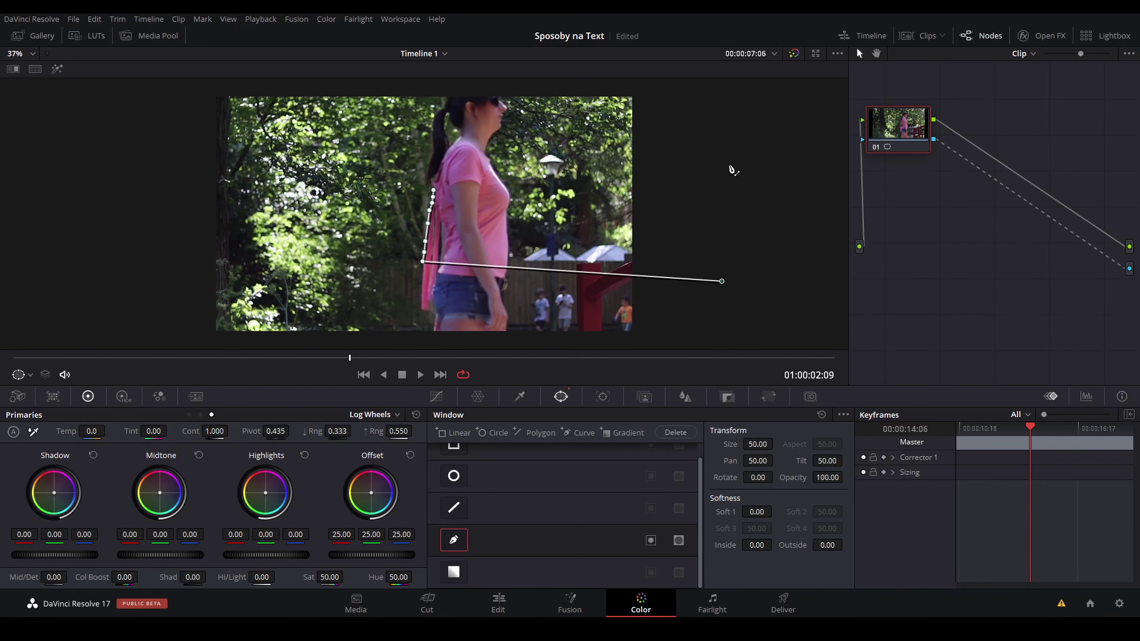
pyautogui.click(720, 159)
# Close the pen mask at its first point and pull its lower-left point further down
pyautogui.click(433, 191)
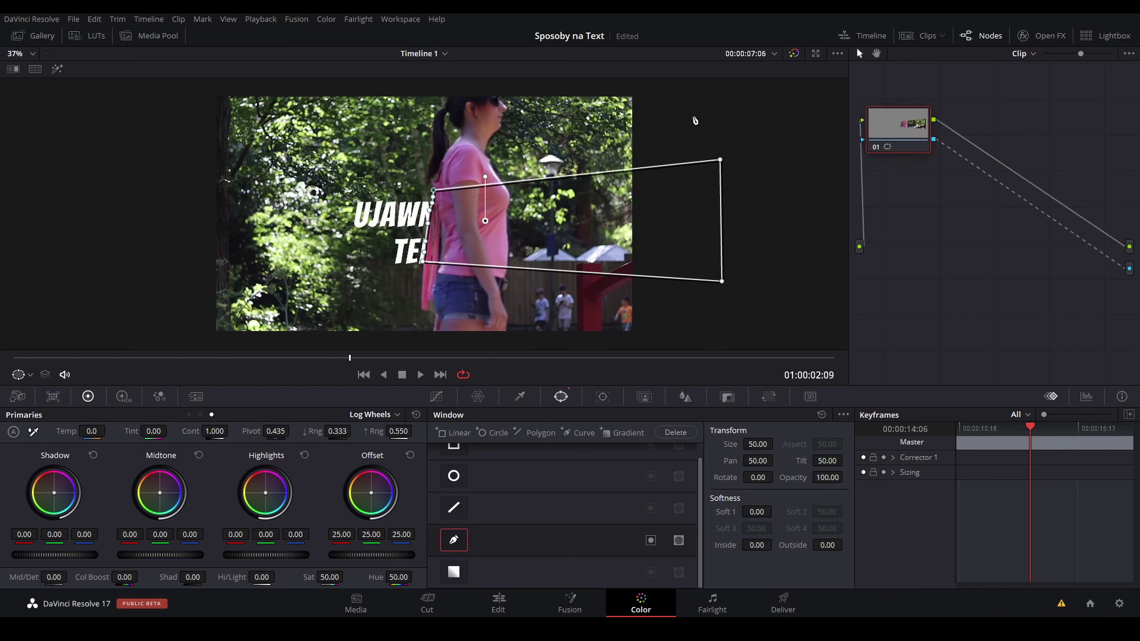
pyautogui.scroll(2, 422, 268)
pyautogui.scroll(2, 425, 292)
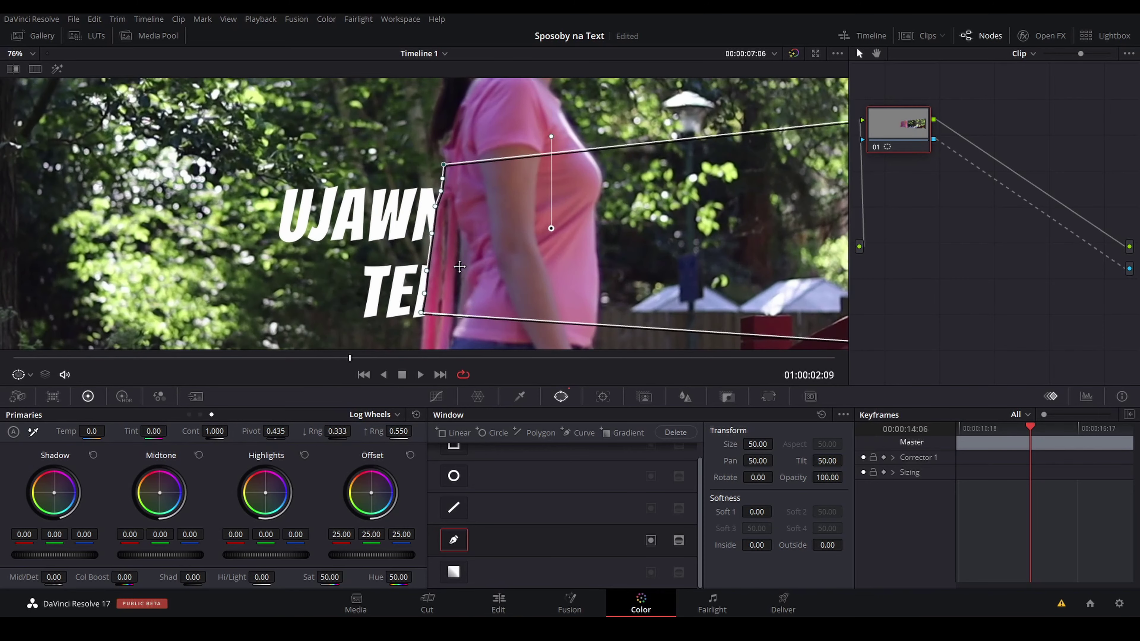
pyautogui.moveTo(422, 315); pyautogui.dragTo(421, 342)
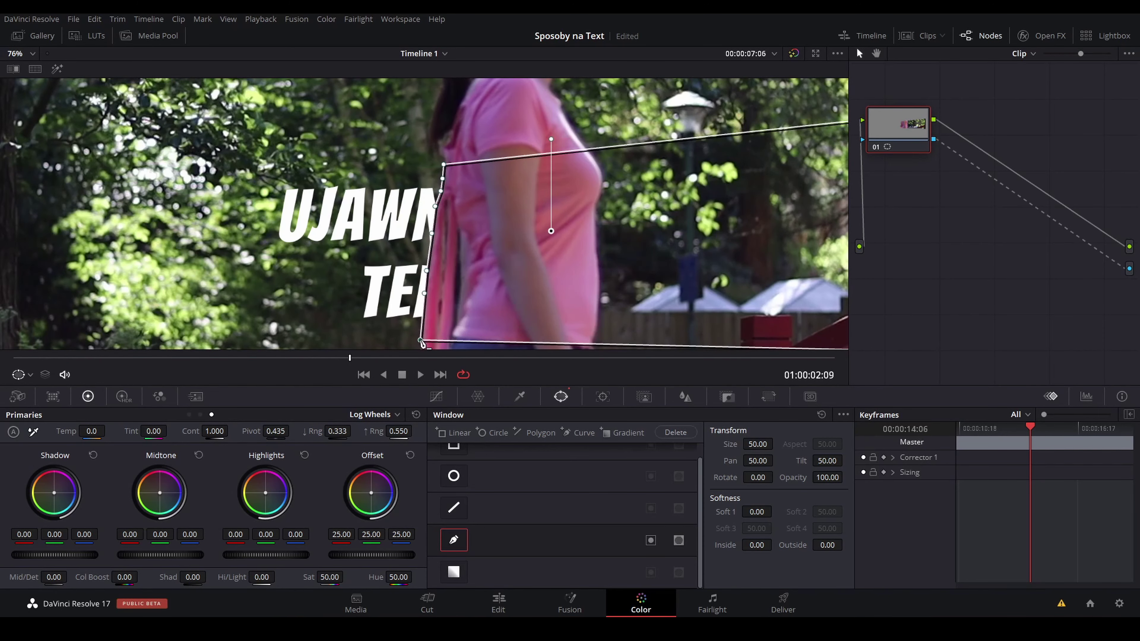
pyautogui.scroll(-1, 726, 244)
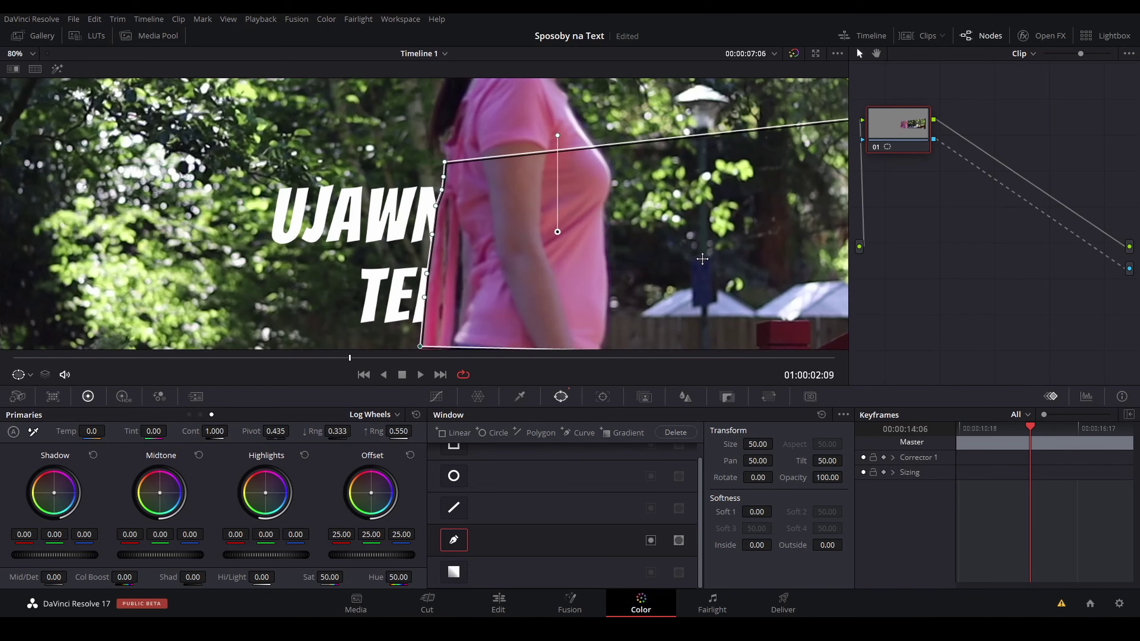
pyautogui.scroll(-1, 718, 249)
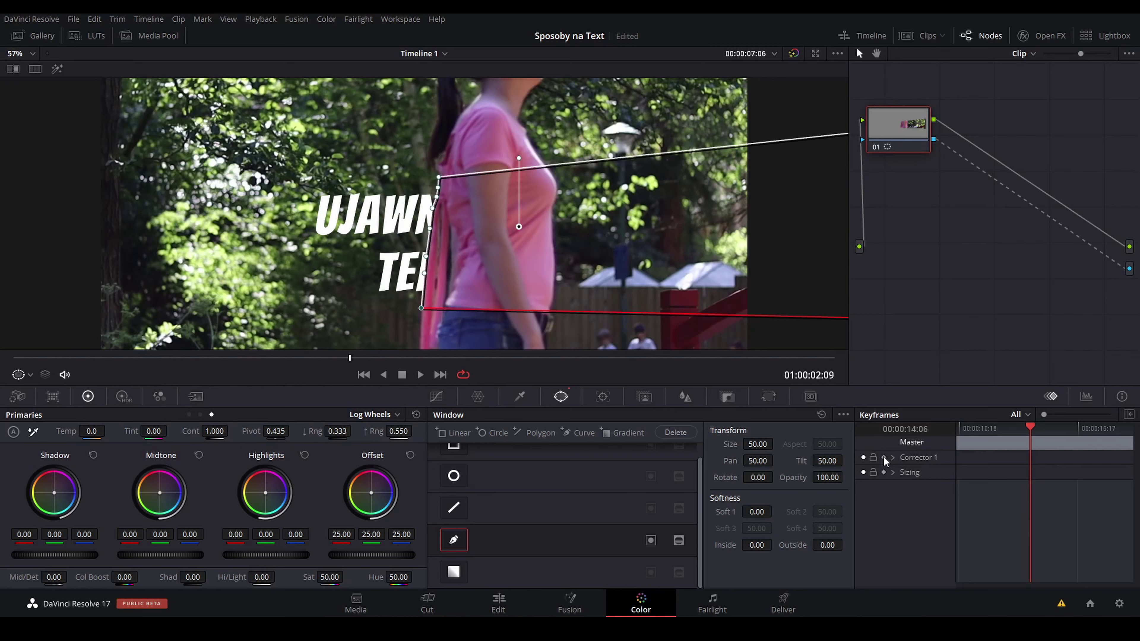
# Set a starting mask keyframe, shift the mask right one frame later, and save the project
pyautogui.click(884, 458)
pyautogui.press('Right')
pyautogui.moveTo(519, 227); pyautogui.dragTo(524, 226)
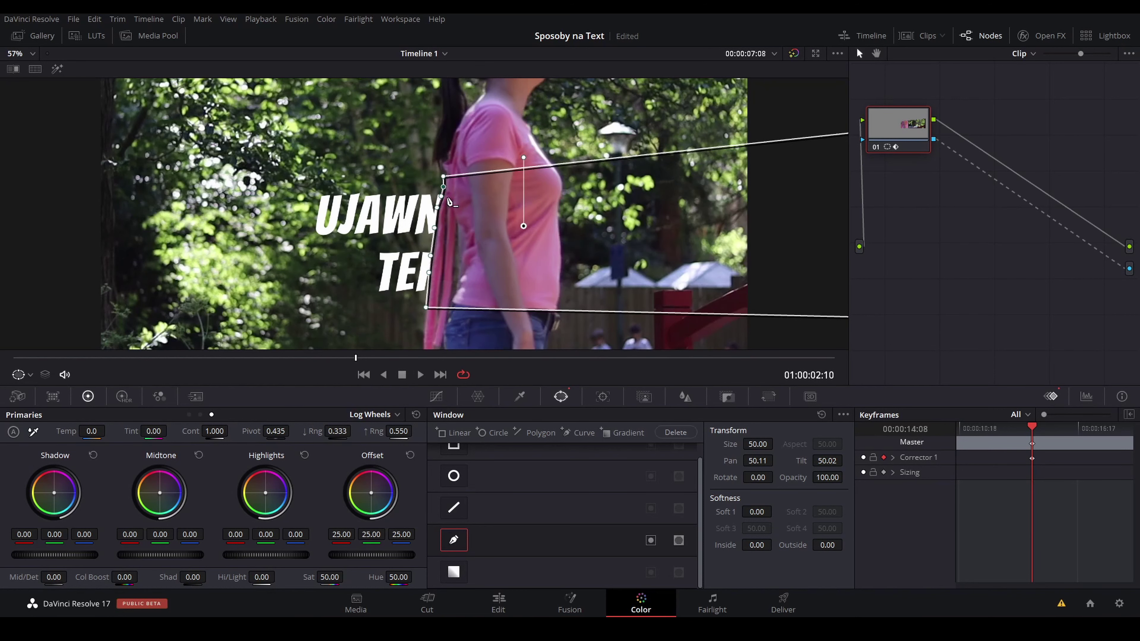
pyautogui.hotkey('ctrl', 's')
# Step forward frame by frame, dragging the mask to keep following the woman's back
pyautogui.scroll(5, 604, 349)
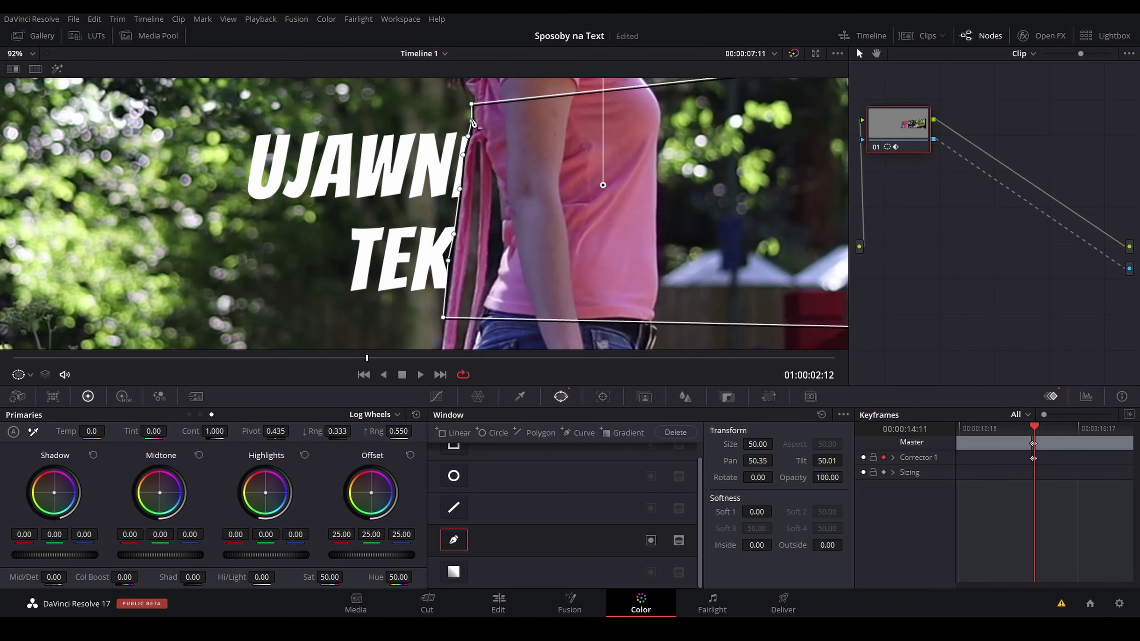
pyautogui.press('Right')
pyautogui.moveTo(450, 322); pyautogui.dragTo(690, 200)
pyautogui.press('Right')
pyautogui.press('Right')
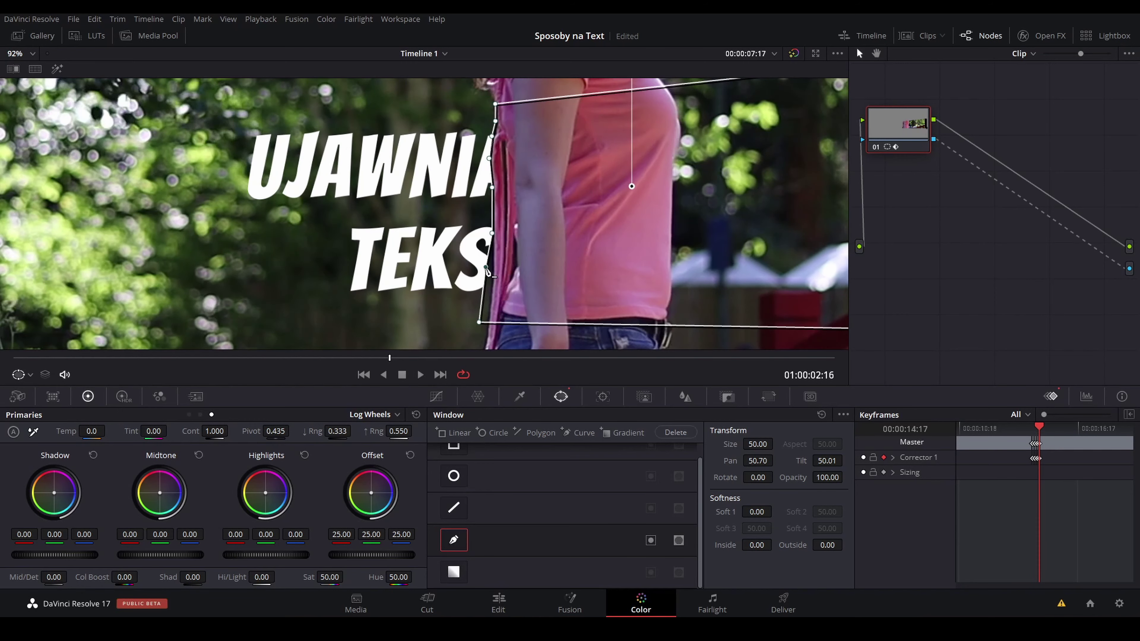
pyautogui.press('Right')
pyautogui.press('Right')
pyautogui.press('Right')
pyautogui.press('Right')
pyautogui.press('Right')
pyautogui.press('Right')
pyautogui.moveTo(500, 104); pyautogui.dragTo(513, 118)
pyautogui.press('Right')
pyautogui.press('Right')
pyautogui.press('Right')
pyautogui.press('Right')
pyautogui.press('Right')
pyautogui.press('Right')
pyautogui.press('Right')
pyautogui.press('Right')
pyautogui.press('Right')
pyautogui.press('Right')
pyautogui.moveTo(689, 164); pyautogui.dragTo(747, 158)
pyautogui.press('Right')
pyautogui.press('Right')
pyautogui.press('Right')
pyautogui.press('Right')
pyautogui.press('Right')
pyautogui.press('Right')
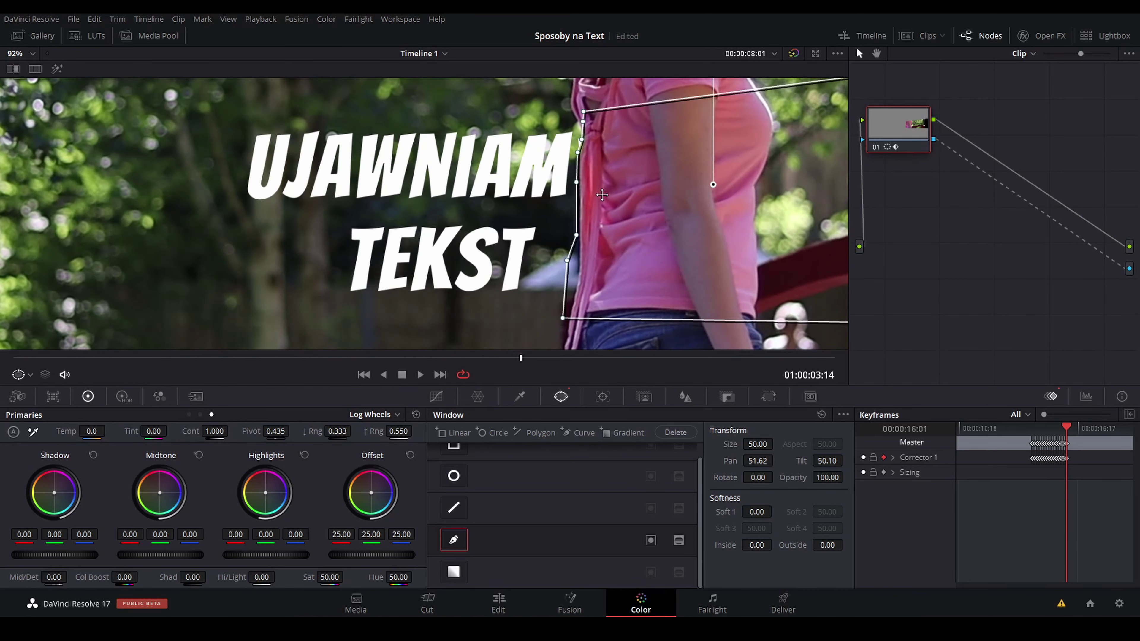
pyautogui.press('Right')
pyautogui.moveTo(619, 161); pyautogui.dragTo(592, 137)
pyautogui.press('Right')
pyautogui.press('Right')
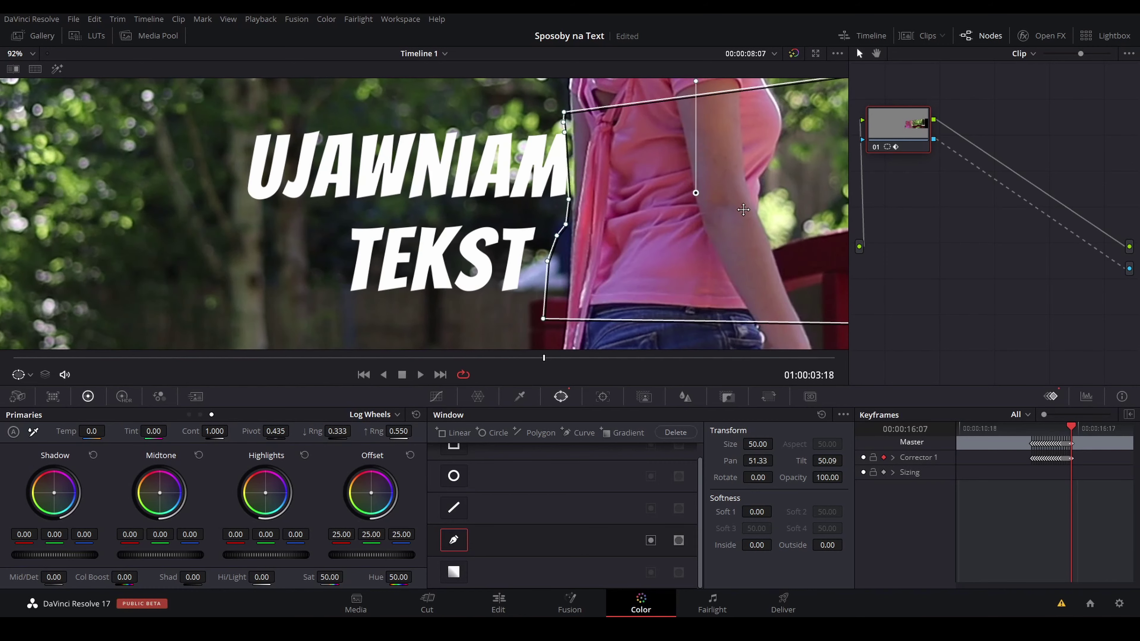
pyautogui.press('Right')
pyautogui.press('Right')
pyautogui.press('Right')
pyautogui.press('Right')
pyautogui.press('Right')
pyautogui.press('Right')
# Nudge the mask right, then play forward and backward from the start to check tracking
pyautogui.moveTo(669, 188)
pyautogui.mouseDown()
pyautogui.moveTo(674, 205)
pyautogui.moveTo(709, 207)
pyautogui.moveTo(692, 189)
pyautogui.mouseUp()
pyautogui.press('Right')
pyautogui.press('Right')
pyautogui.press('Right')
pyautogui.press('Right')
pyautogui.press('Right')
pyautogui.press('Right')
pyautogui.press('Right')
pyautogui.press('Right')
pyautogui.press('Right')
pyautogui.press('Right')
pyautogui.press('Right')
pyautogui.press('Right')
pyautogui.press('Home')
pyautogui.press('Right')
pyautogui.press('space')
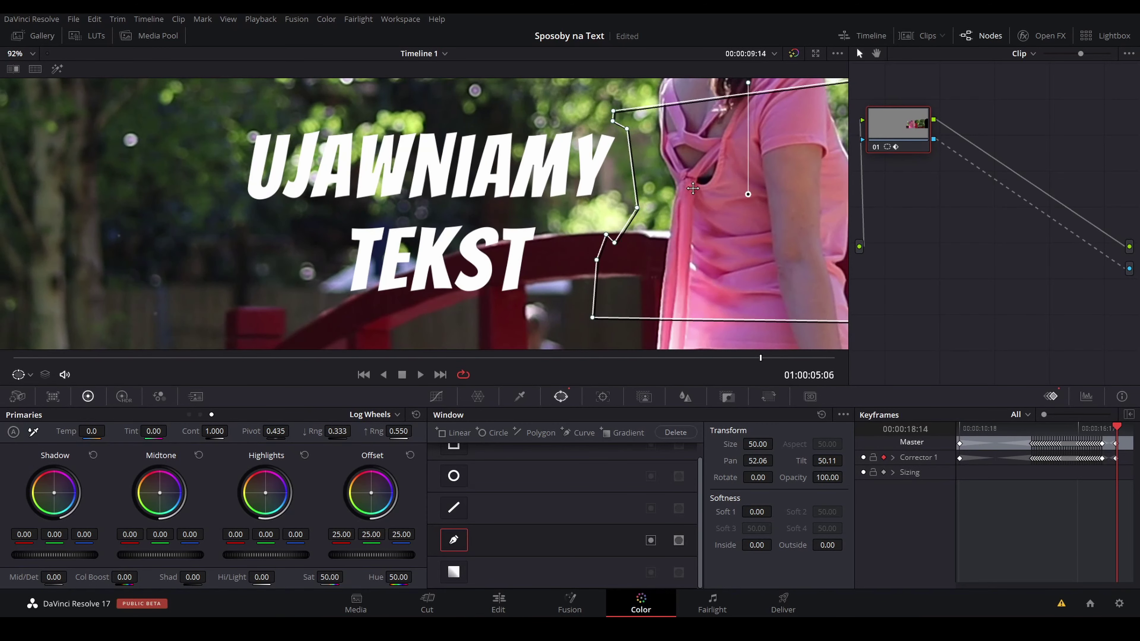
pyautogui.press('j')
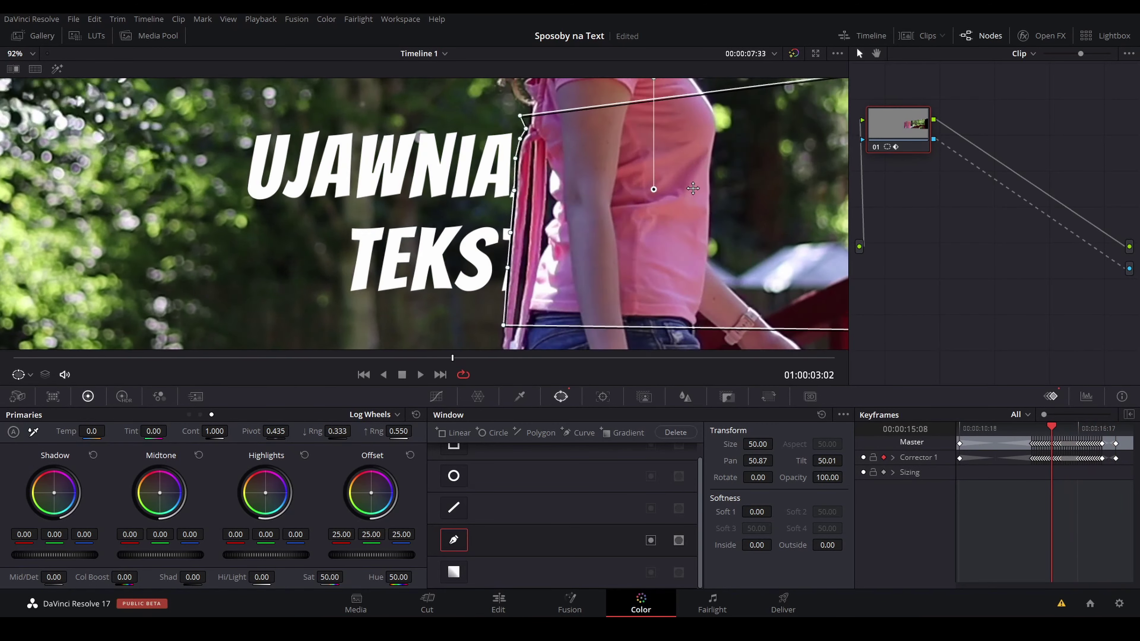
pyautogui.press('l')
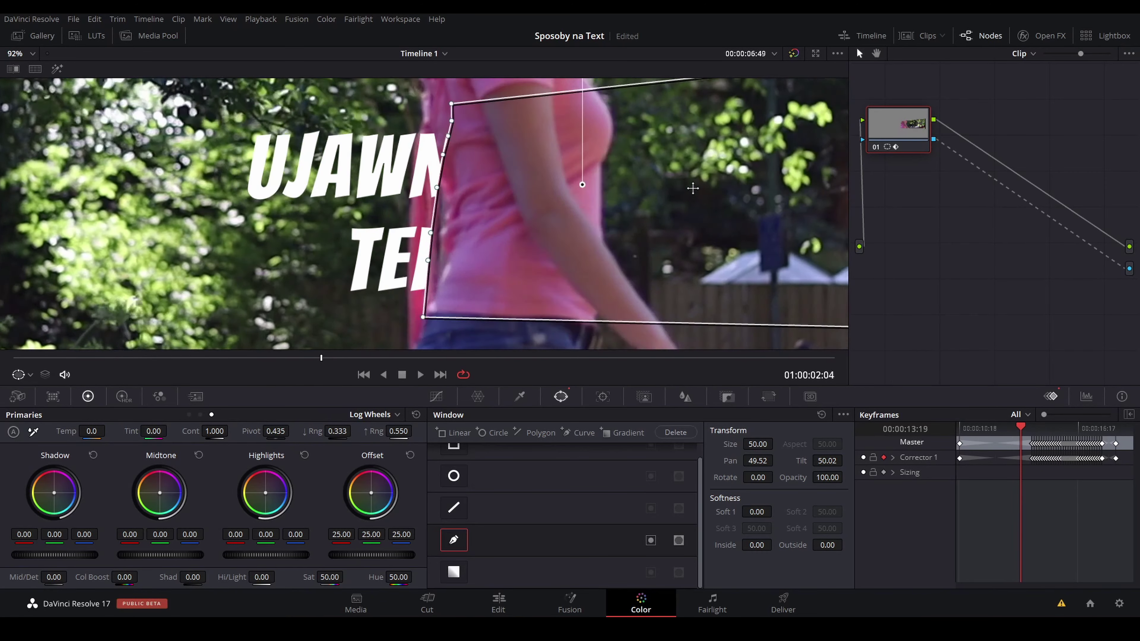
# Step backward frame by frame toward the clip start, correcting the mask along the way
pyautogui.press('Left')
pyautogui.press('Left')
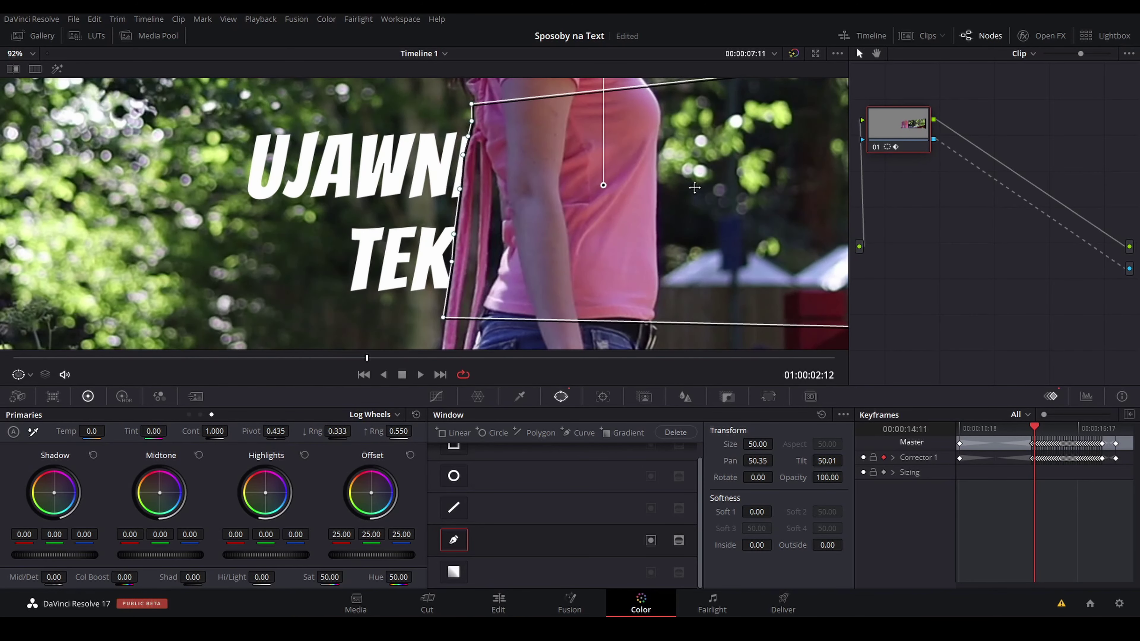
pyautogui.press('Left')
pyautogui.press('Right')
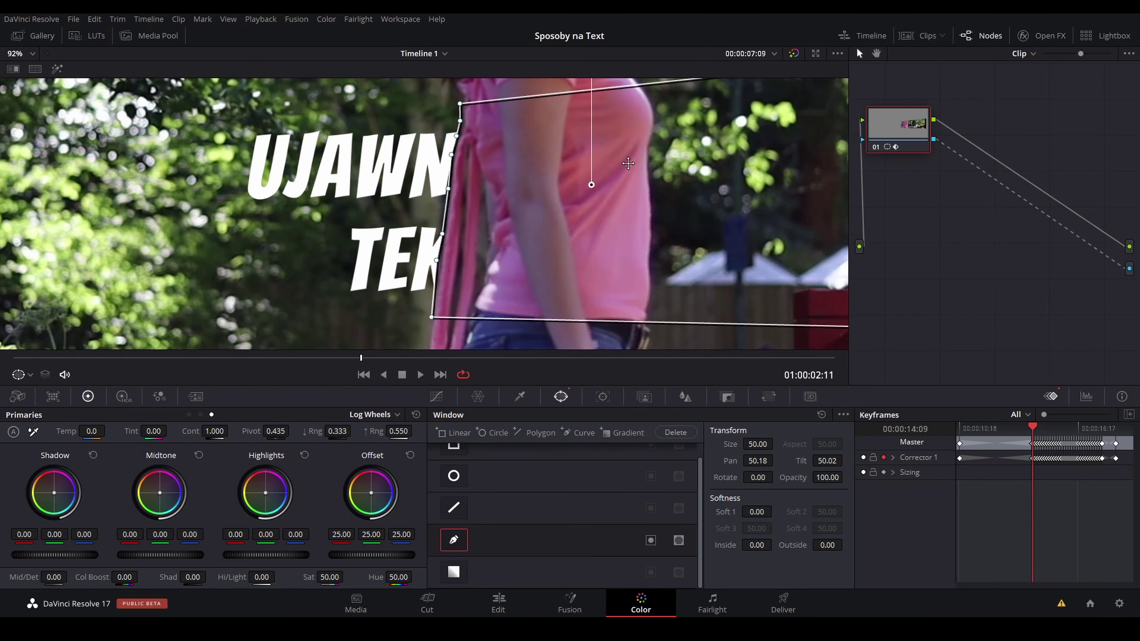
pyautogui.press('Left')
pyautogui.press('Left')
pyautogui.press('Left')
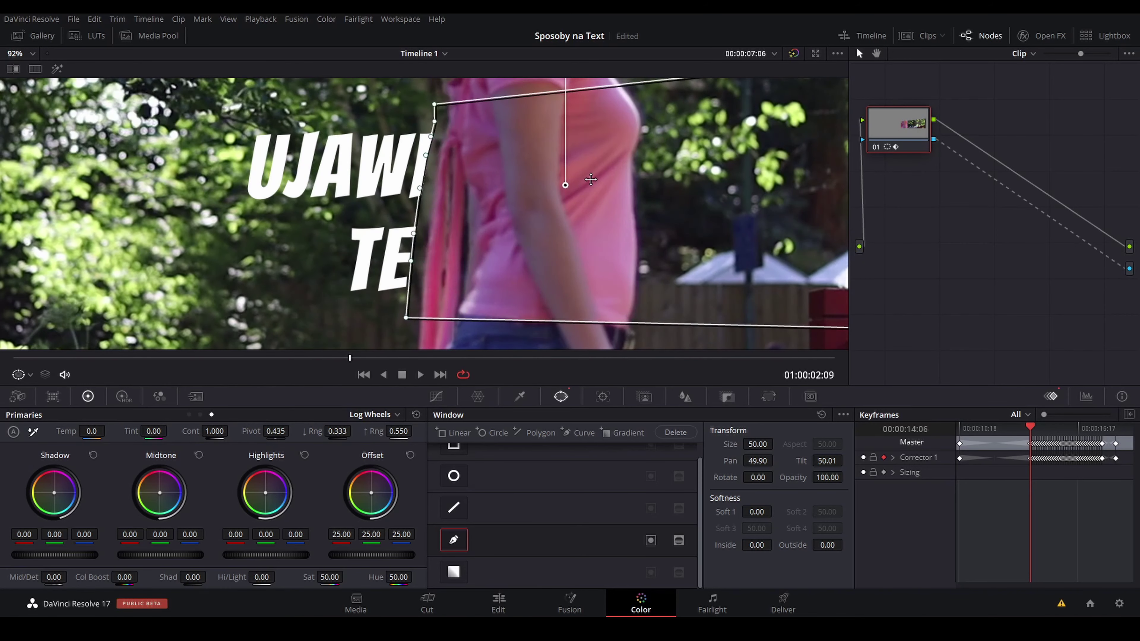
pyautogui.press('Left')
pyautogui.press('Left')
pyautogui.press('Left')
pyautogui.press('Left')
pyautogui.press('Left')
pyautogui.press('Left')
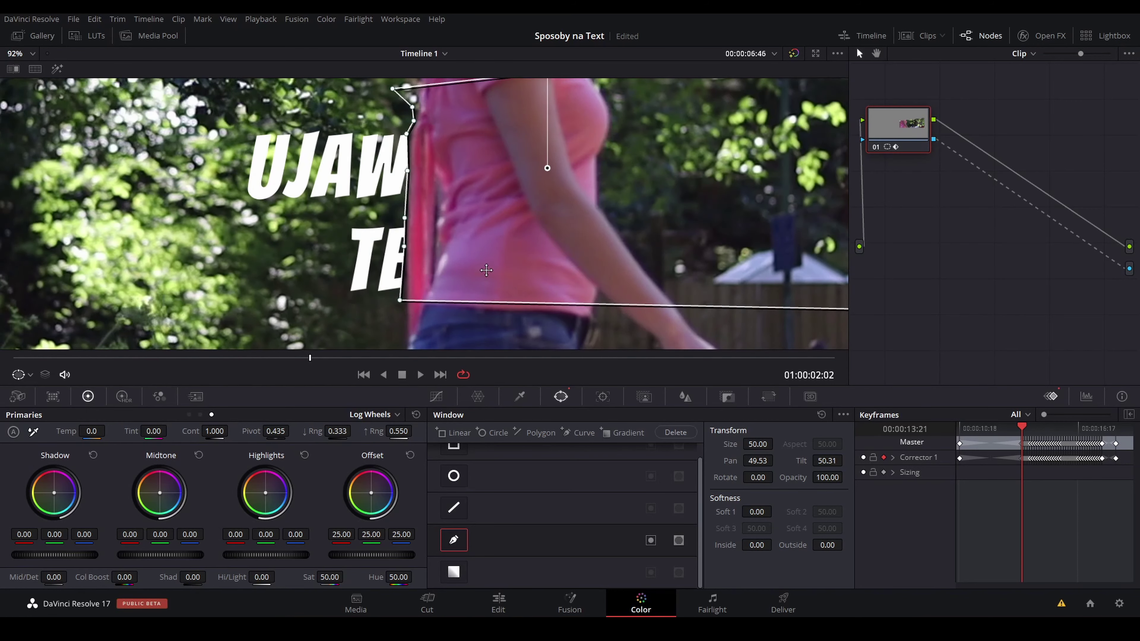
pyautogui.press('Left')
pyautogui.press('Left')
pyautogui.press('Left')
pyautogui.press('Left')
pyautogui.press('Left')
pyautogui.press('Left')
pyautogui.press('Left')
pyautogui.press('Left')
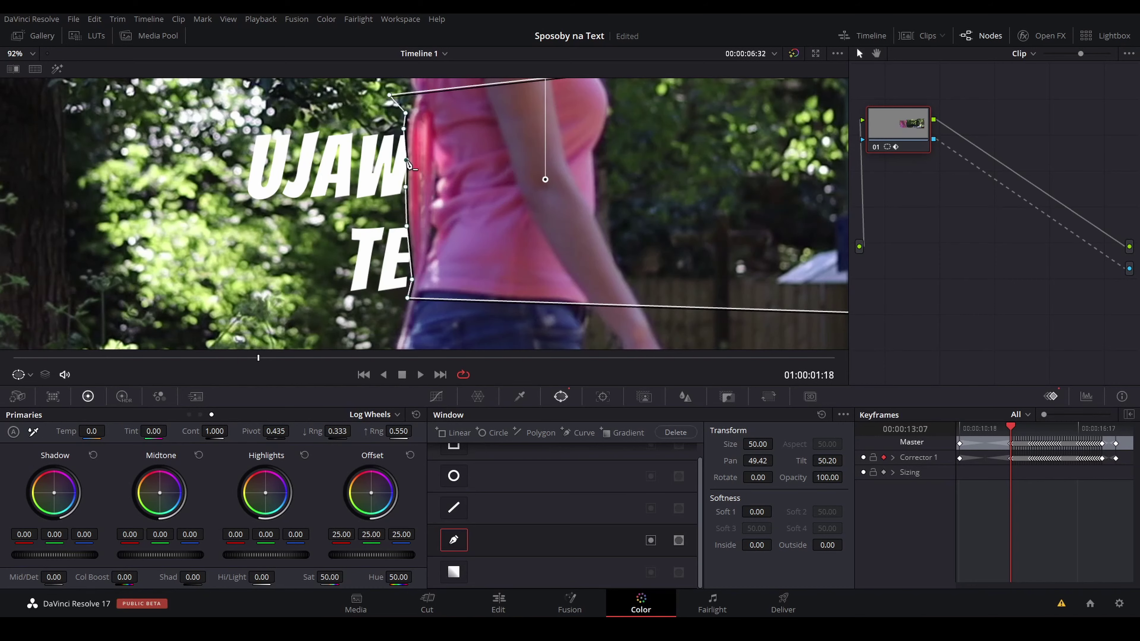
pyautogui.press('Left')
pyautogui.press('Left')
pyautogui.press('Left')
pyautogui.press('Left')
pyautogui.press('Left')
pyautogui.press('Left')
pyautogui.press('Left')
pyautogui.press('Left')
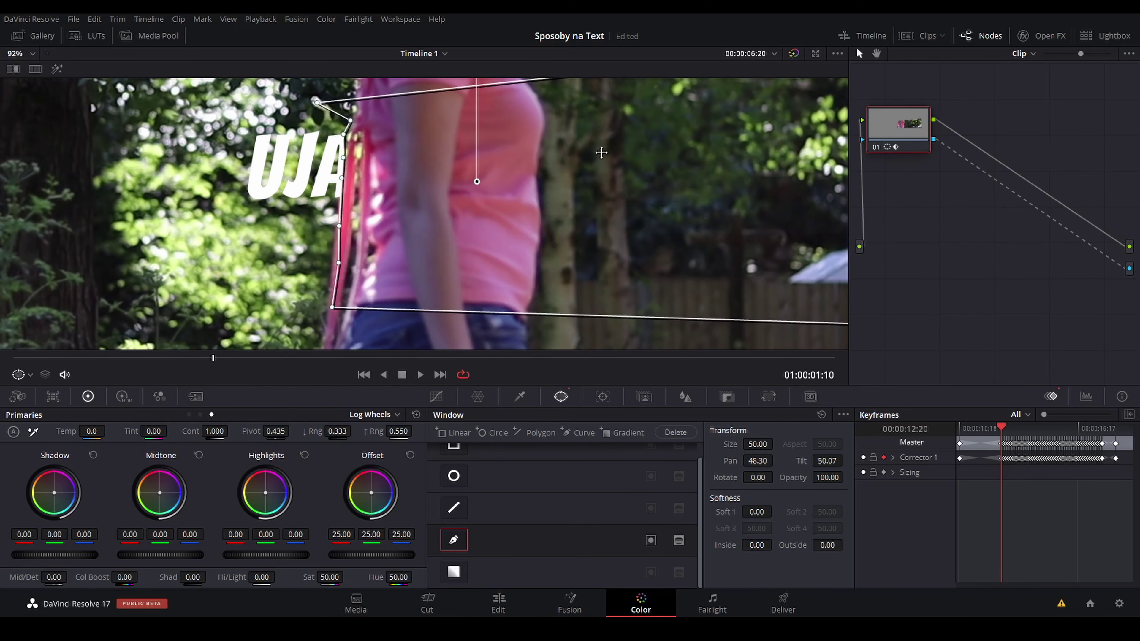
pyautogui.press('Left')
pyautogui.press('Left')
pyautogui.press('Left')
pyautogui.press('Left')
pyautogui.press('Left')
pyautogui.press('Left')
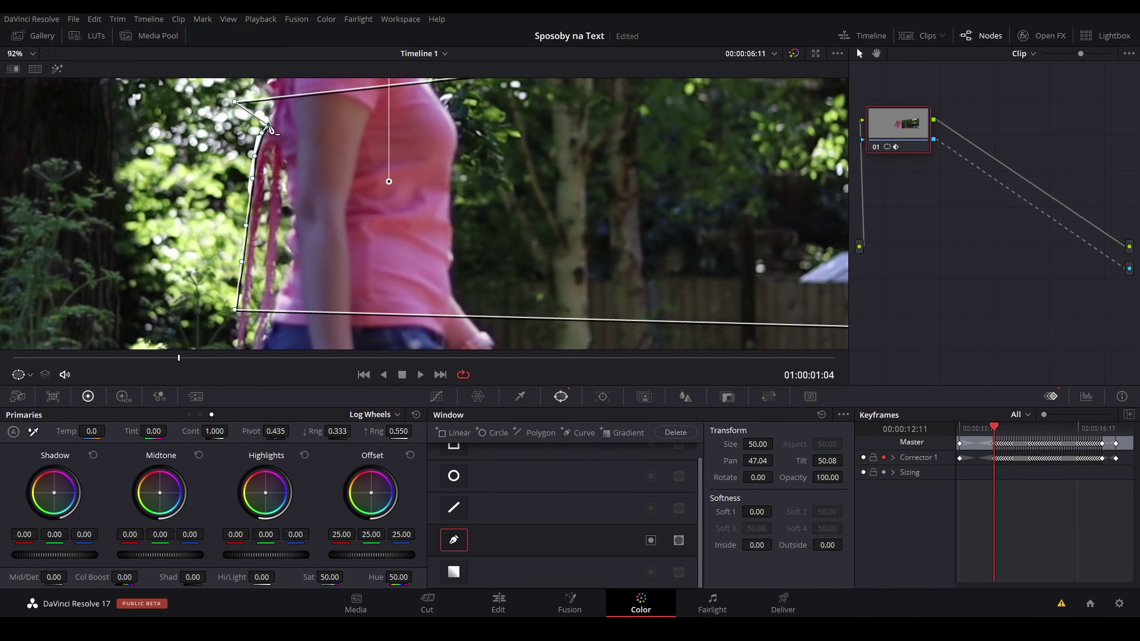
pyautogui.press('Left')
pyautogui.press('Left')
pyautogui.scroll(-5, 211, 202)
pyautogui.press('Left')
pyautogui.press('Left')
pyautogui.press('Left')
pyautogui.press('Left')
pyautogui.press('Left')
pyautogui.press('Left')
pyautogui.press('Left')
pyautogui.press('Left')
pyautogui.press('Left')
pyautogui.press('Left')
pyautogui.press('Left')
pyautogui.press('Left')
pyautogui.press('Left')
pyautogui.press('Left')
pyautogui.press('Left')
pyautogui.press('Left')
pyautogui.press('Left')
pyautogui.press('Left')
pyautogui.press('Left')
pyautogui.scroll(-3, 636, 189)
pyautogui.press('Left')
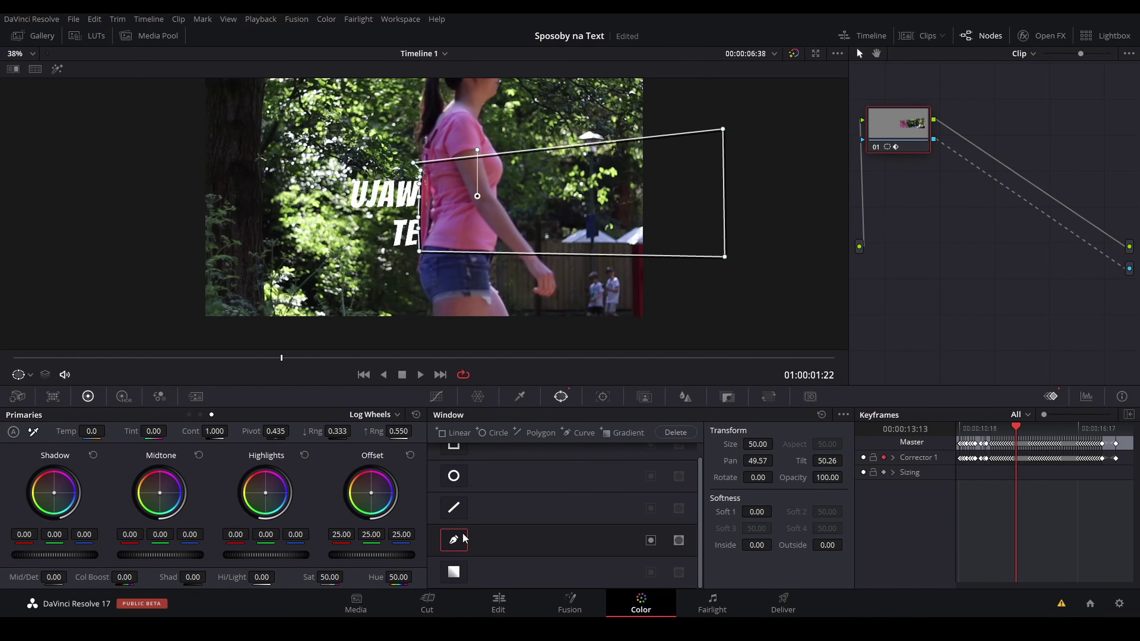
# On the Edit page, add an Adjustment Clip to Video 4 and trim it to the clips' end
pyautogui.click(498, 604)
pyautogui.moveTo(568, 422)
pyautogui.mouseDown()
pyautogui.moveTo(399, 420)
pyautogui.moveTo(782, 429)
pyautogui.mouseUp()
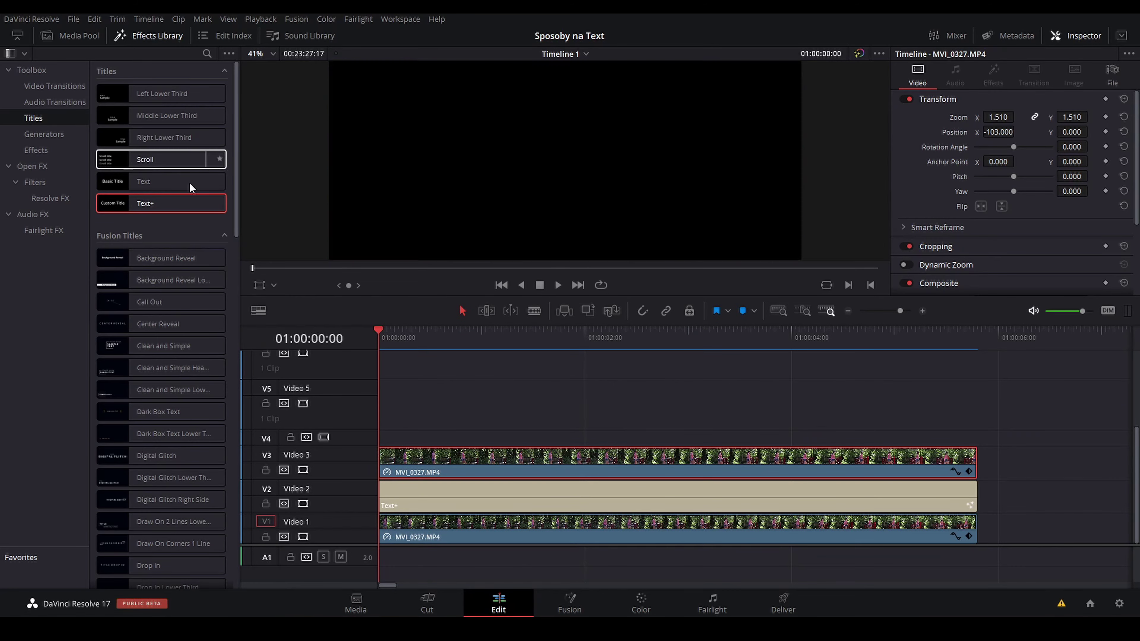
pyautogui.click(39, 150)
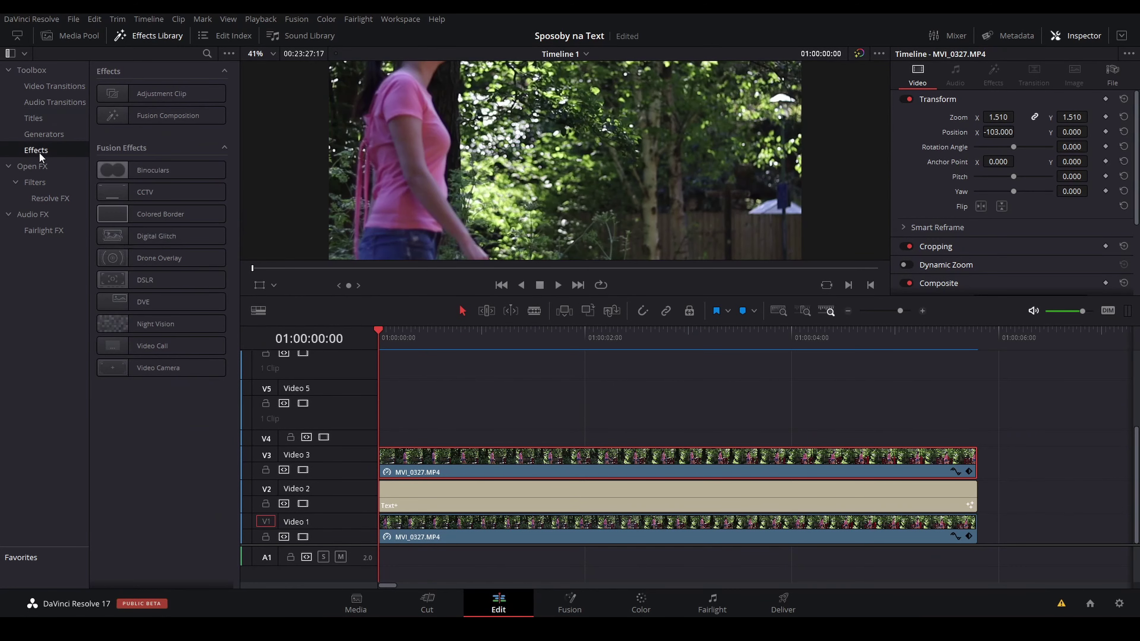
pyautogui.moveTo(154, 94)
pyautogui.mouseDown()
pyautogui.moveTo(445, 434)
pyautogui.moveTo(379, 440)
pyautogui.moveTo(357, 405)
pyautogui.mouseUp()
pyautogui.moveTo(892, 421); pyautogui.dragTo(978, 426)
pyautogui.click(521, 424)
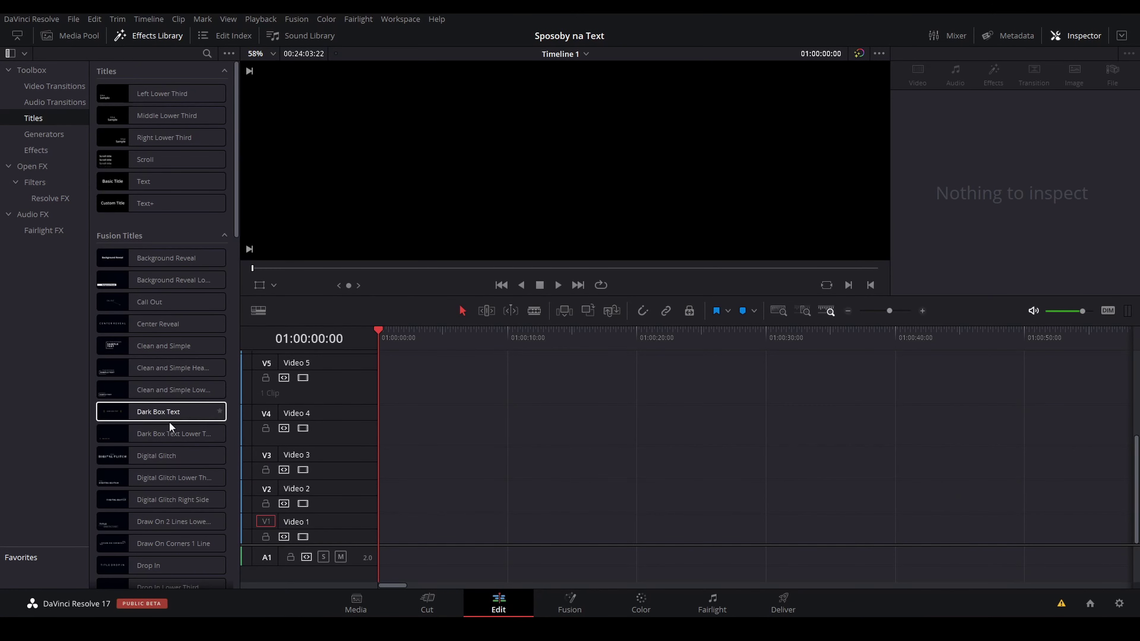
# Place a Text+ title at the start of Video 1 and lengthen it to ten seconds
pyautogui.click(155, 202)
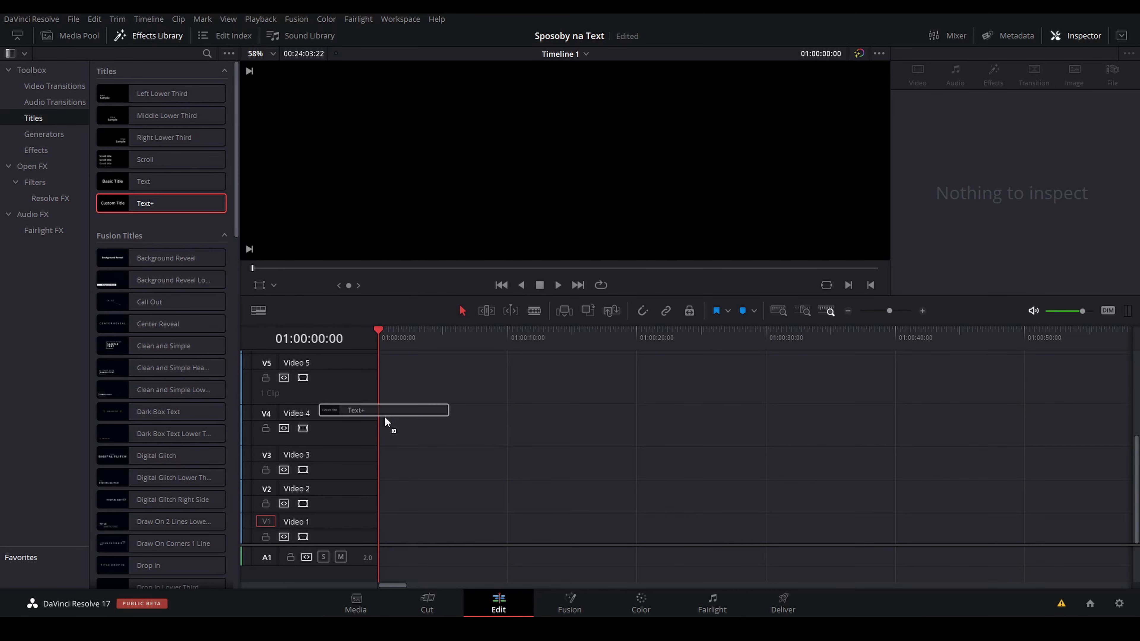
pyautogui.moveTo(157, 203); pyautogui.dragTo(395, 530)
pyautogui.click(456, 334)
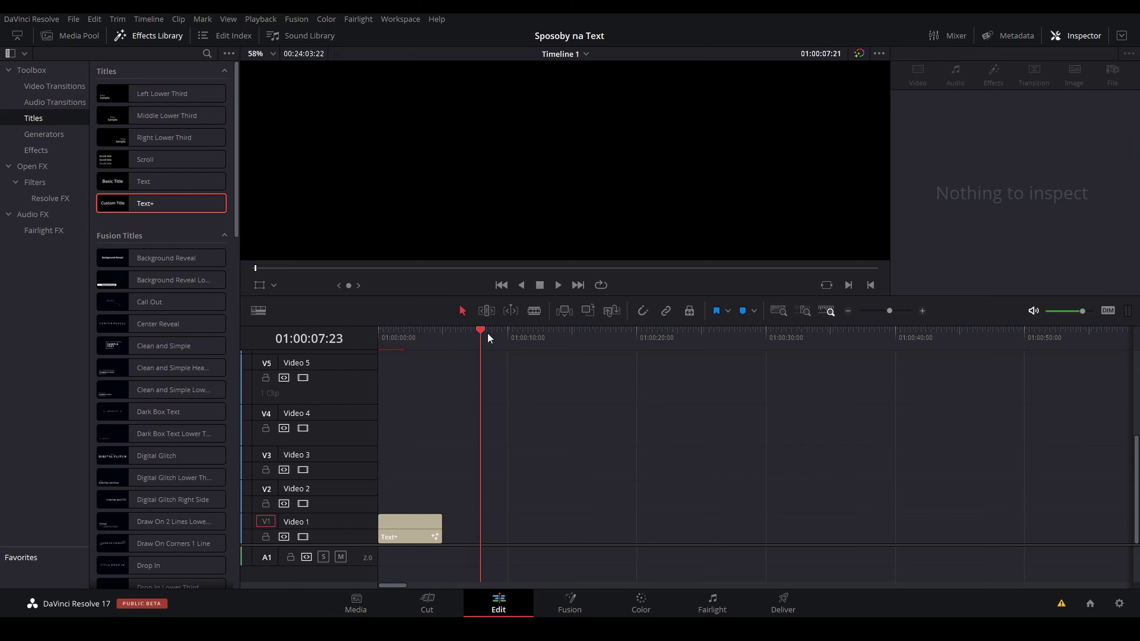
pyautogui.moveTo(463, 337); pyautogui.dragTo(506, 334)
pyautogui.moveTo(442, 530); pyautogui.dragTo(507, 529)
# Add DJI_0102.MP4 on Video 2 above the title, trimmed to start at zero
pyautogui.moveTo(201, 170)
pyautogui.mouseDown()
pyautogui.moveTo(690, 506)
pyautogui.moveTo(463, 510)
pyautogui.mouseUp()
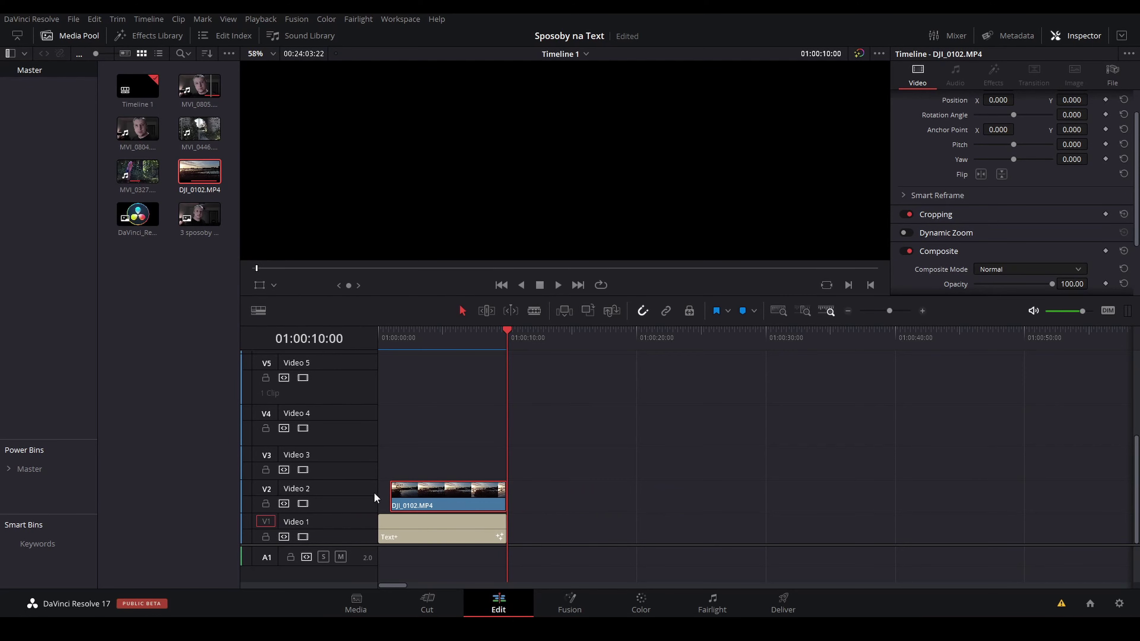
pyautogui.moveTo(375, 497); pyautogui.dragTo(379, 498)
pyautogui.moveTo(497, 339); pyautogui.dragTo(430, 342)
# Disable Video 2 and replace the title's placeholder text with 'Wideo w tekście'
pyautogui.click(303, 504)
pyautogui.click(444, 530)
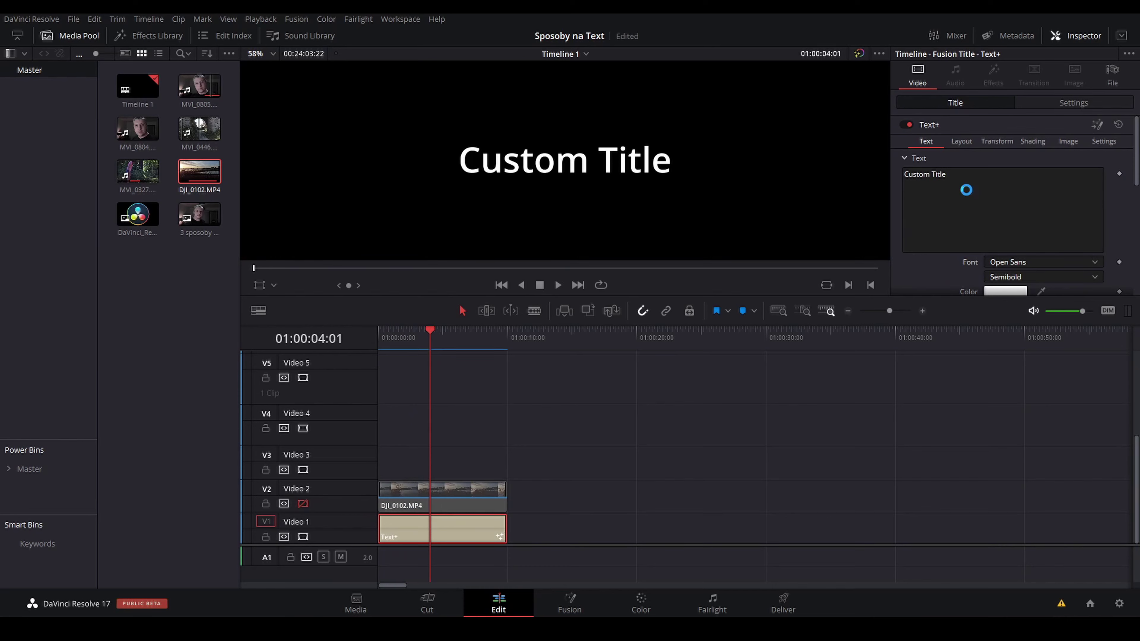
pyautogui.scroll(1, 505, 512)
pyautogui.scroll(-1, 460, 454)
pyautogui.moveTo(957, 174); pyautogui.dragTo(883, 180)
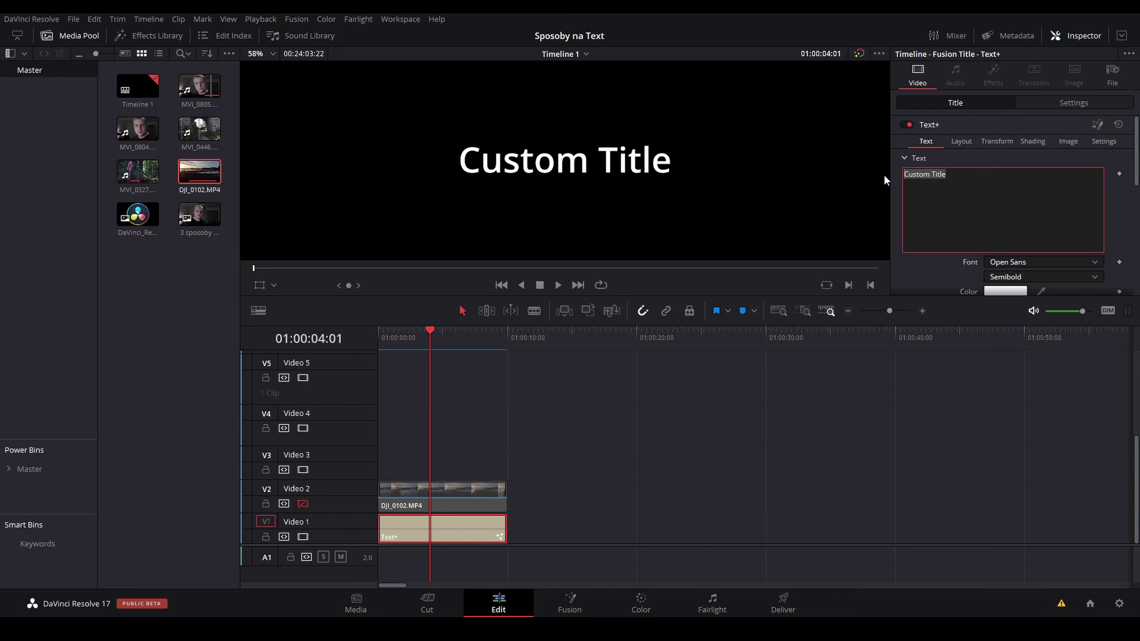
pyautogui.write('Wi')
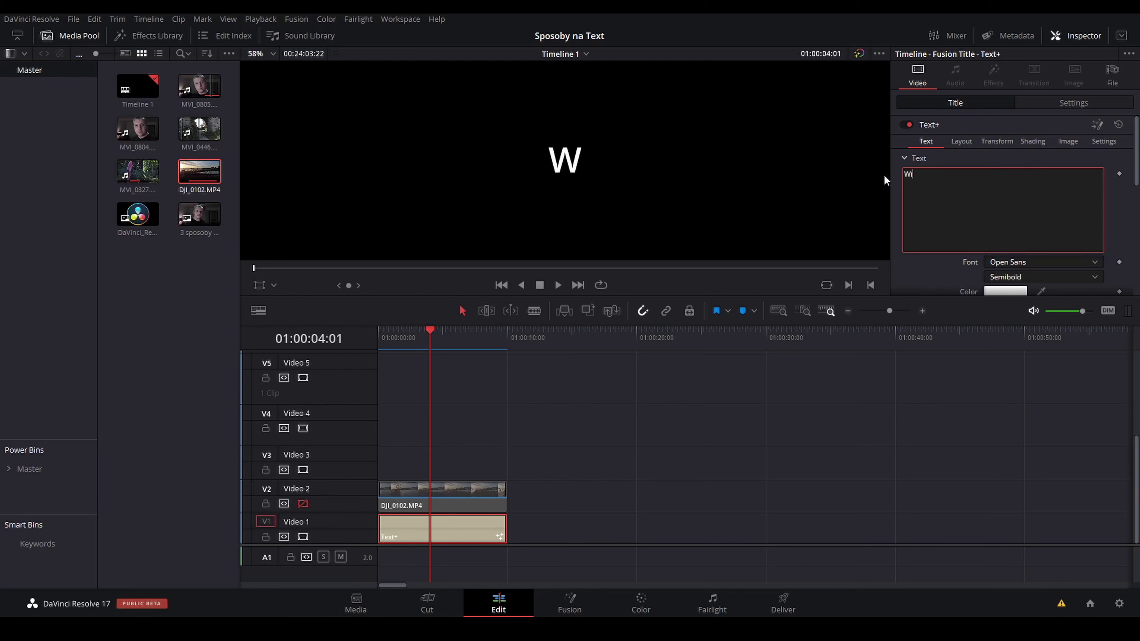
pyautogui.write('deo ')
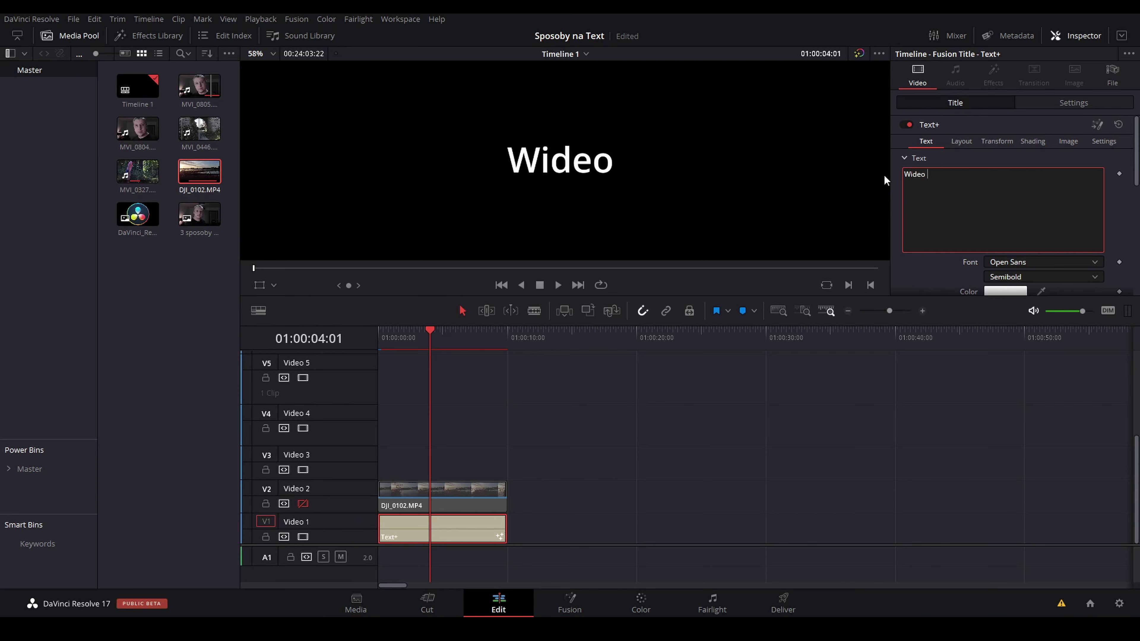
pyautogui.write('w tekście')
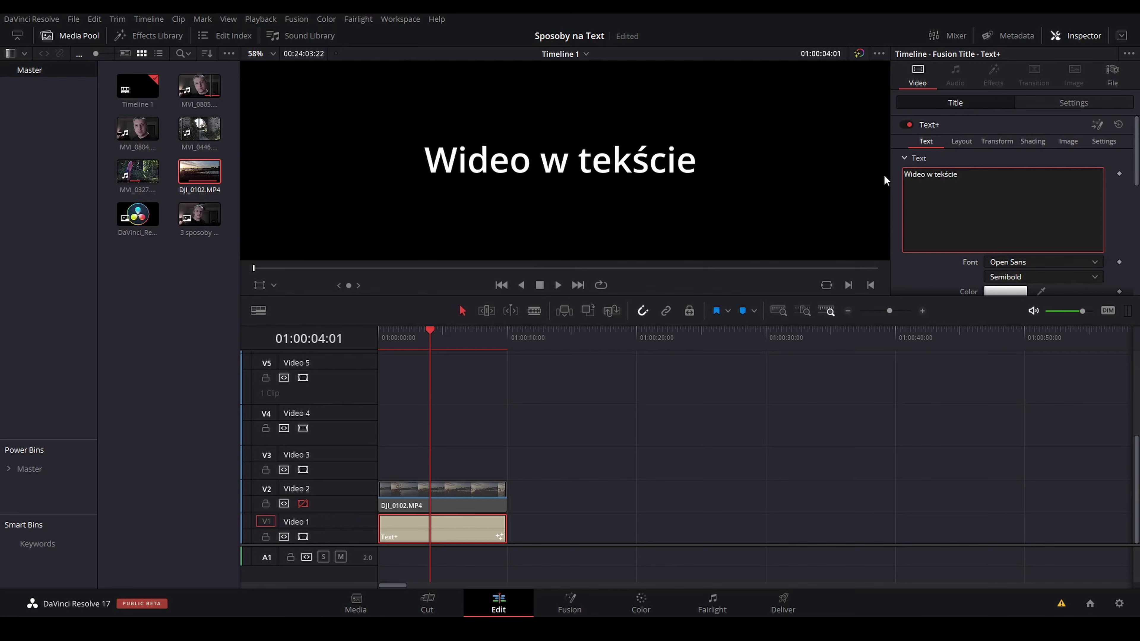
# Set the title font to Anton, size 0.2509, and stretch Size Y to 1.535
pyautogui.click(1017, 263)
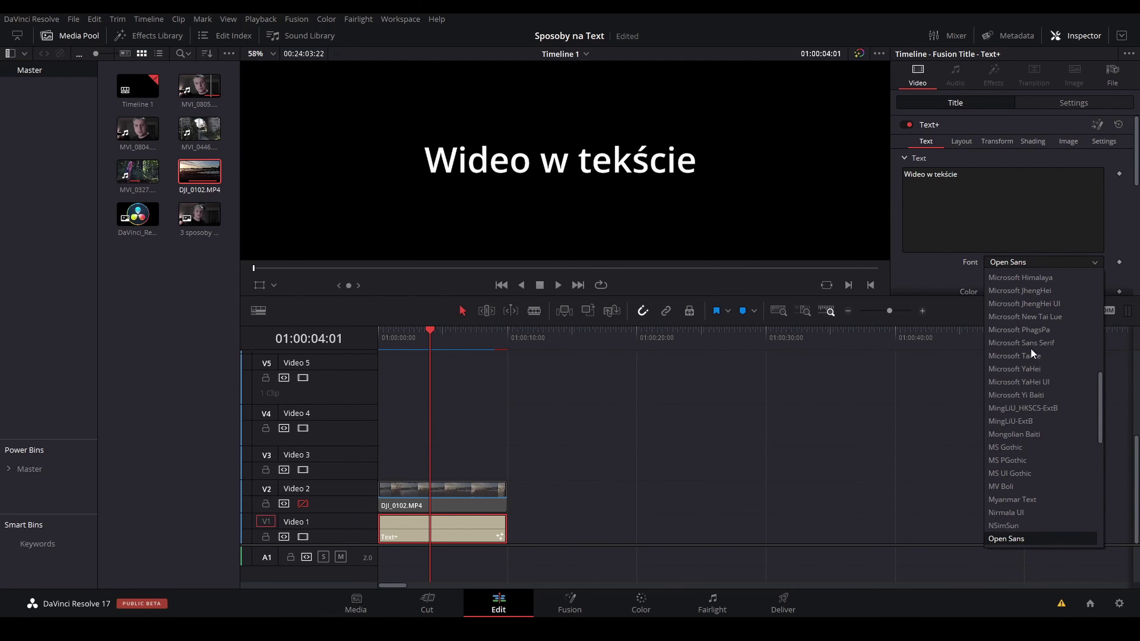
pyautogui.click(997, 278)
pyautogui.click(1028, 279)
pyautogui.click(1001, 292)
pyautogui.scroll(-3, 1001, 202)
pyautogui.moveTo(1087, 164); pyautogui.dragTo(1109, 164)
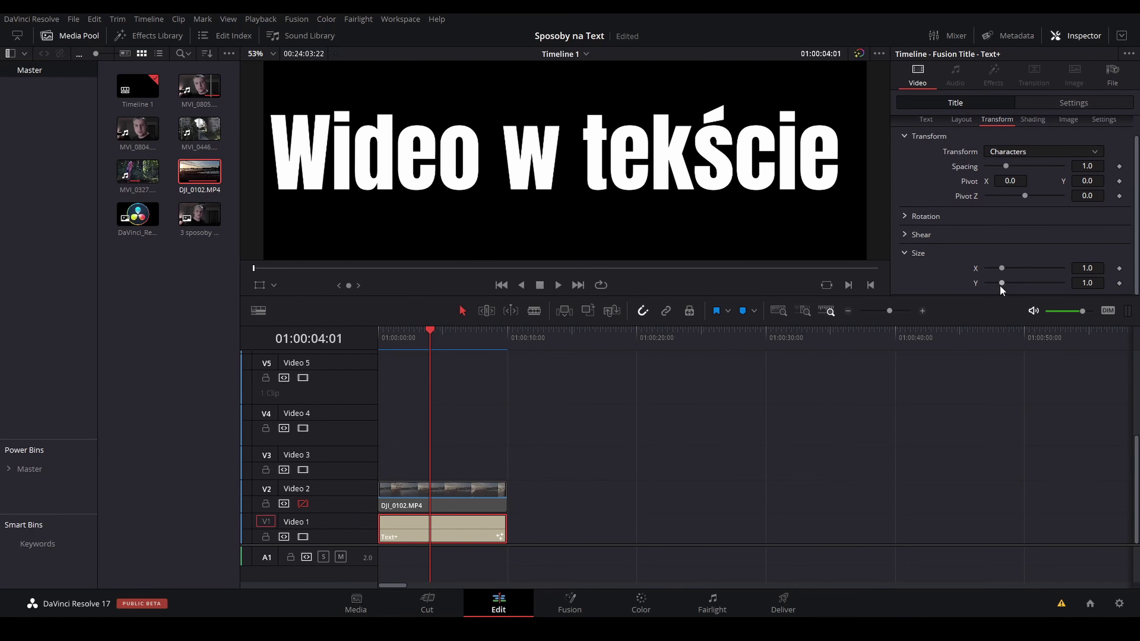
pyautogui.moveTo(1000, 284); pyautogui.dragTo(1012, 284)
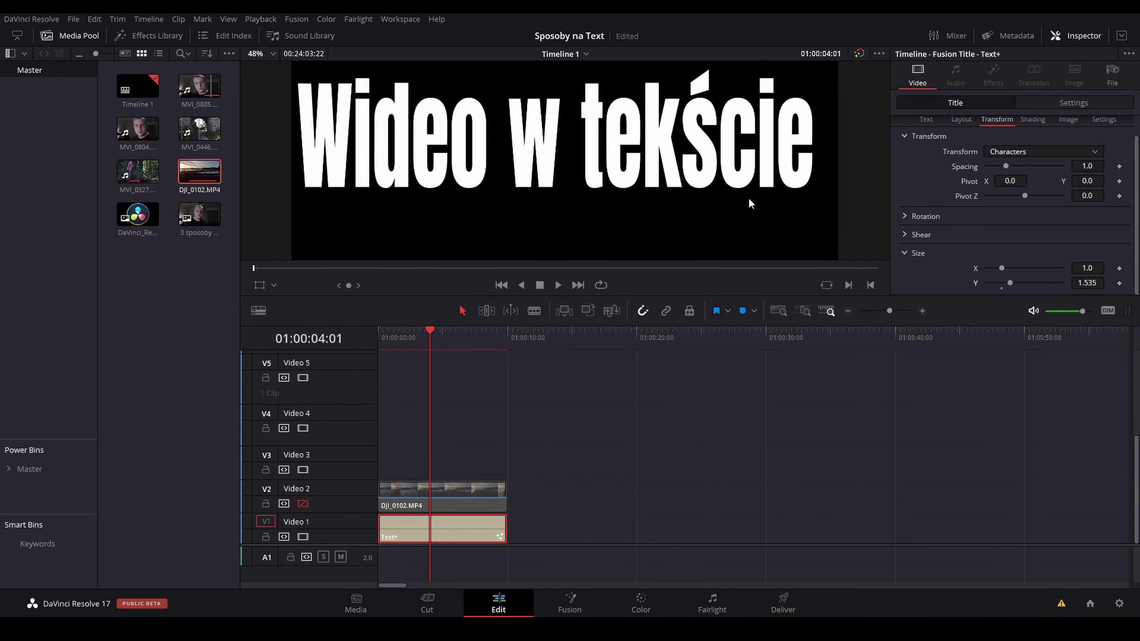
pyautogui.scroll(-1, 745, 202)
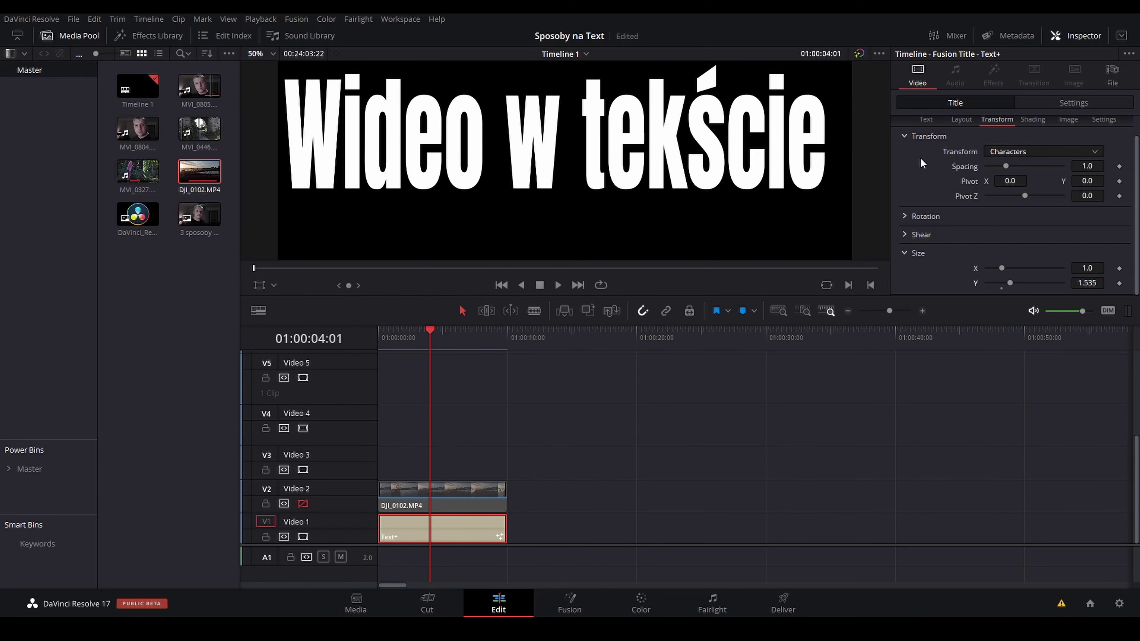
pyautogui.click(467, 499)
# Re-enable Video 2 and set the DJI_0102 clip's Composite Mode to Multiply
pyautogui.click(302, 506)
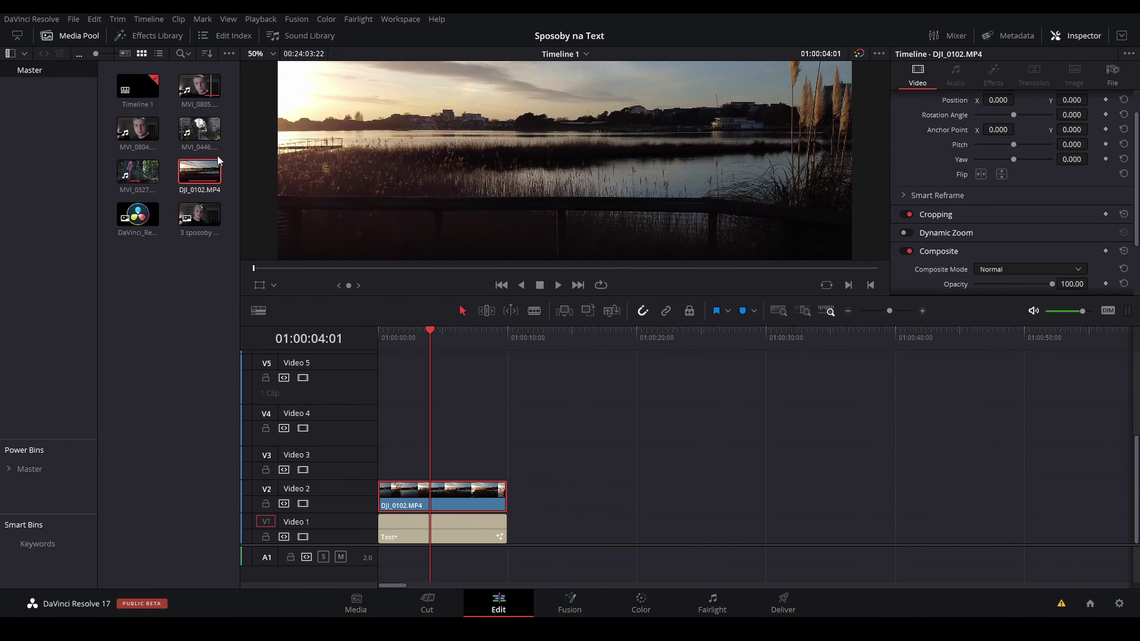
pyautogui.hotkey('ctrl', 'shift', '1')
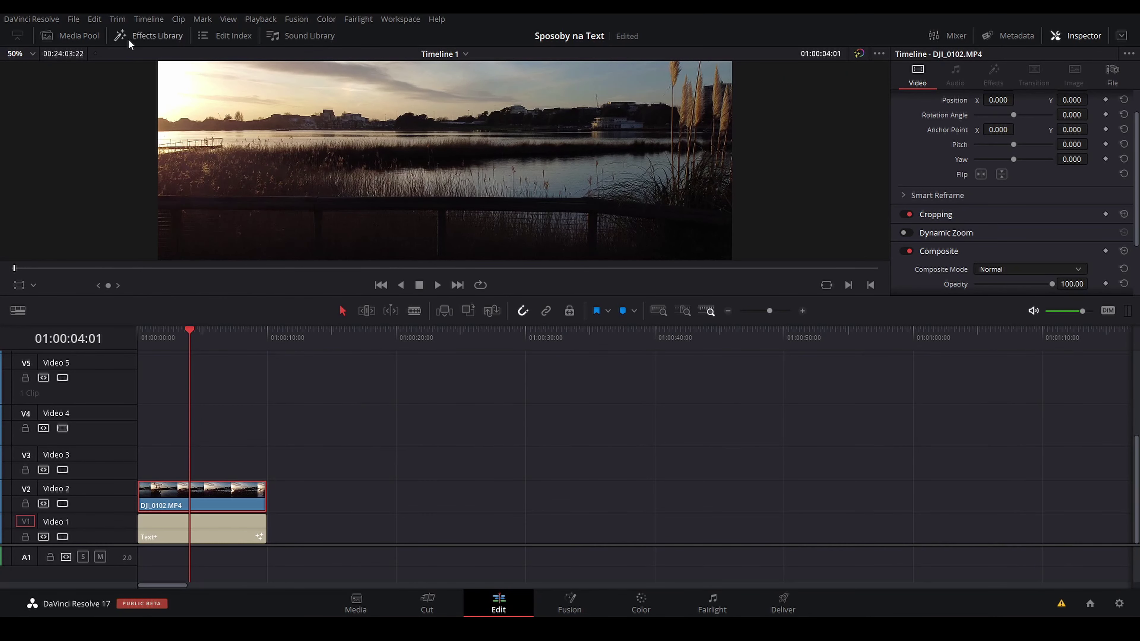
pyautogui.hotkey('shift', 'z')
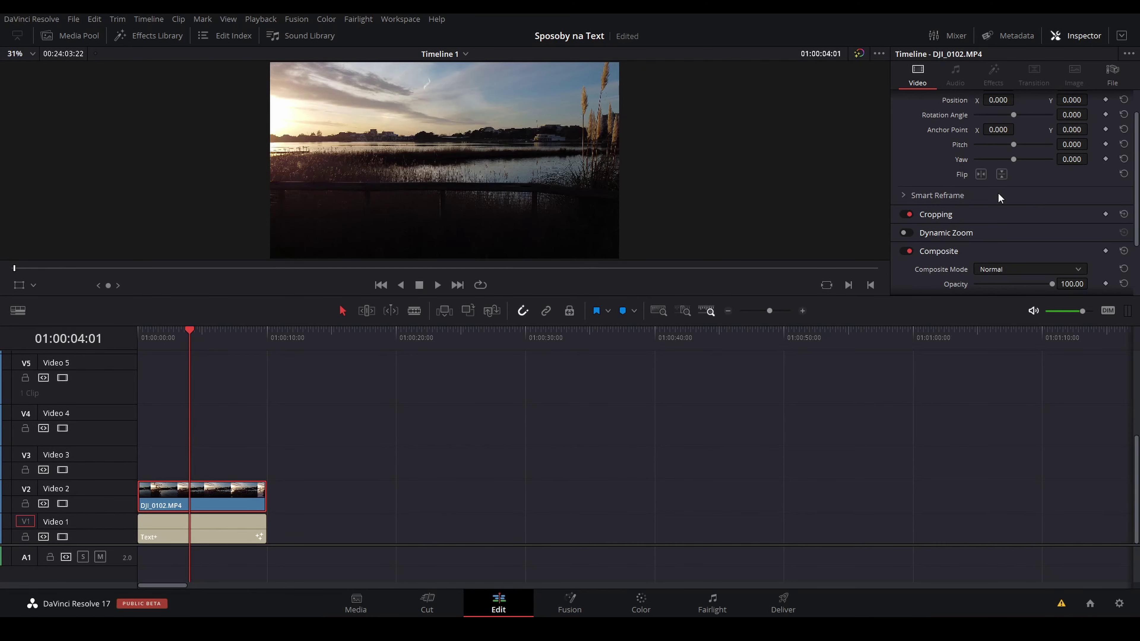
pyautogui.scroll(-2, 1021, 196)
pyautogui.click(1022, 196)
pyautogui.scroll(-3, 1027, 265)
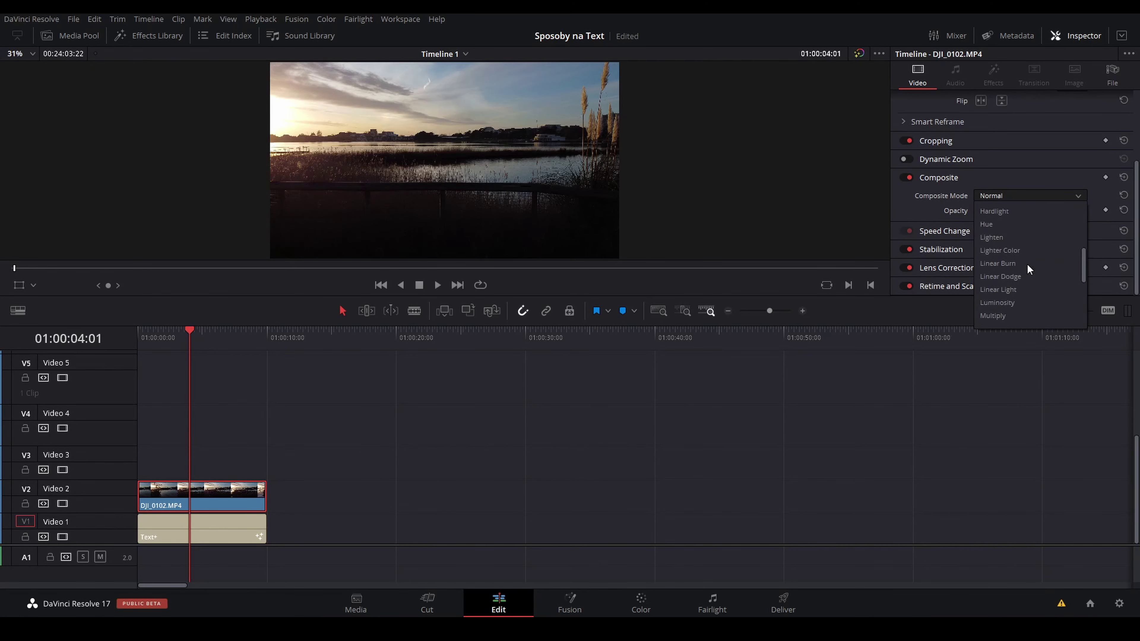
pyautogui.click(1028, 267)
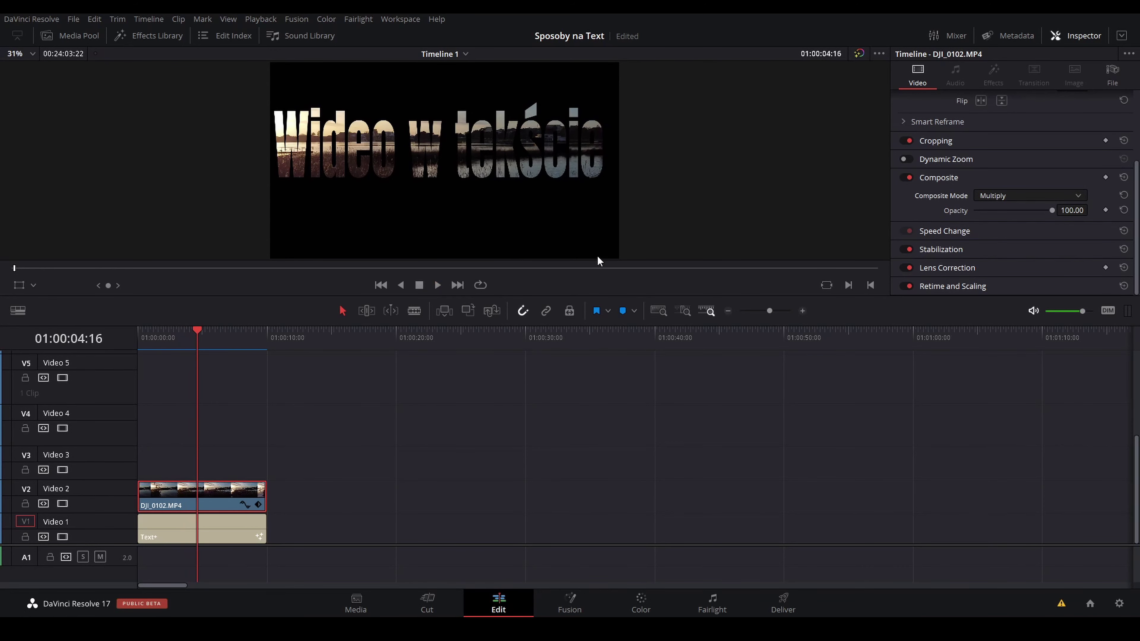
pyautogui.click(224, 529)
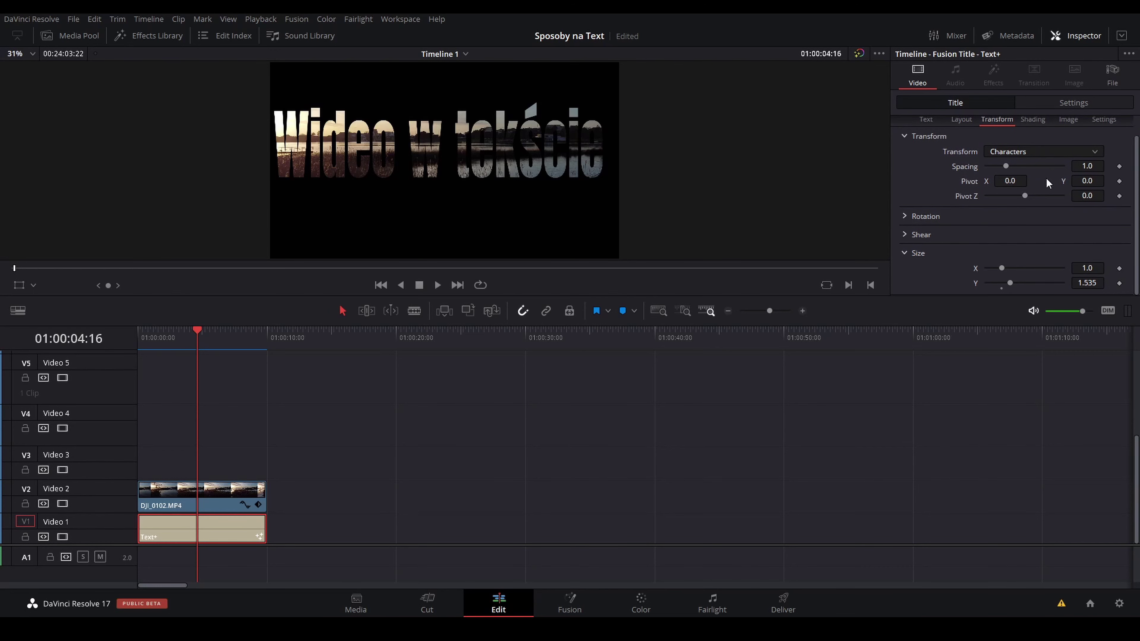
# Look through the Text+ title's Text and Layout settings in the Inspector
pyautogui.scroll(1, 1053, 206)
pyautogui.scroll(-1, 1054, 208)
pyautogui.scroll(1, 1010, 188)
pyautogui.click(924, 139)
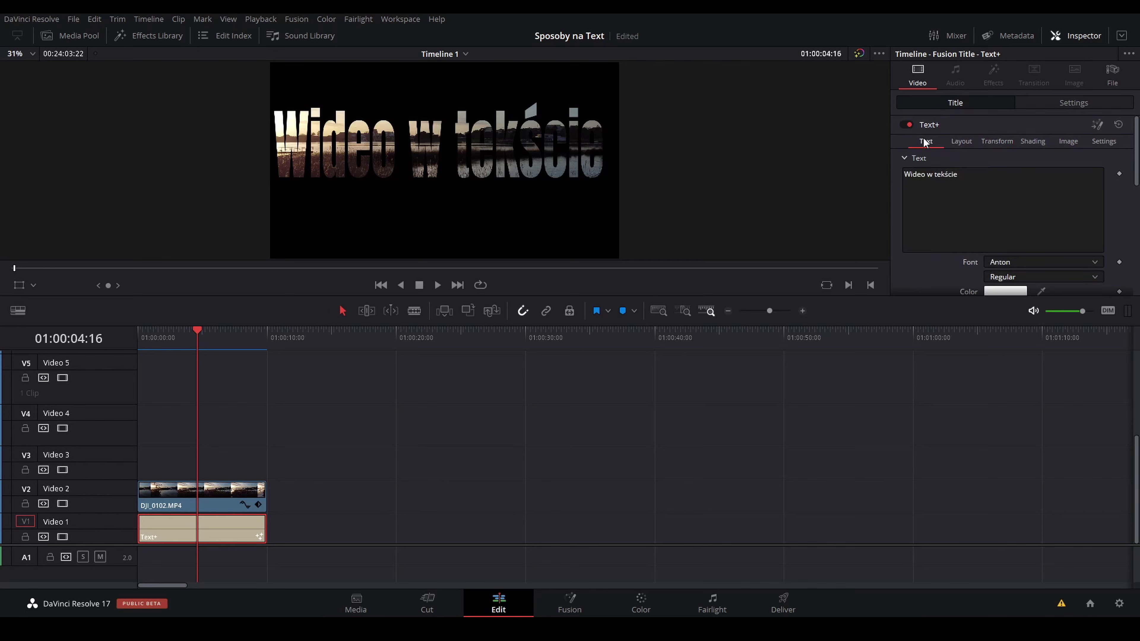
pyautogui.scroll(-5, 1025, 201)
pyautogui.scroll(-3, 1024, 202)
pyautogui.scroll(8, 1024, 202)
pyautogui.click(1023, 208)
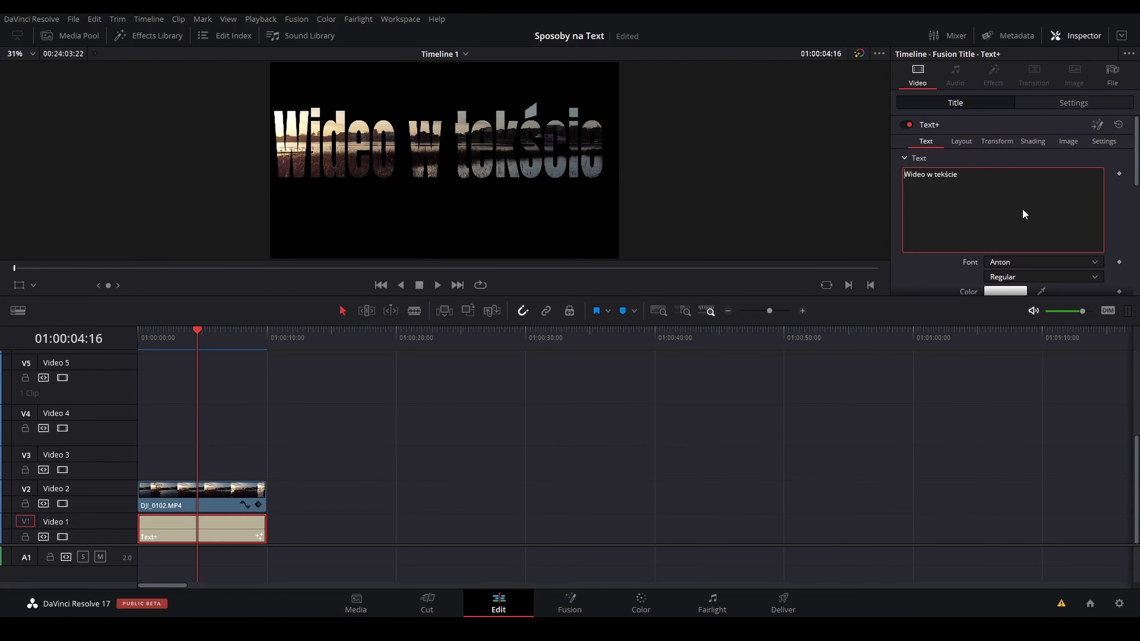
pyautogui.click(961, 142)
pyautogui.scroll(-3, 928, 222)
pyautogui.scroll(3, 928, 221)
# Enable Dynamic Zoom with Linear ease in the title clip's video Settings
pyautogui.click(1071, 103)
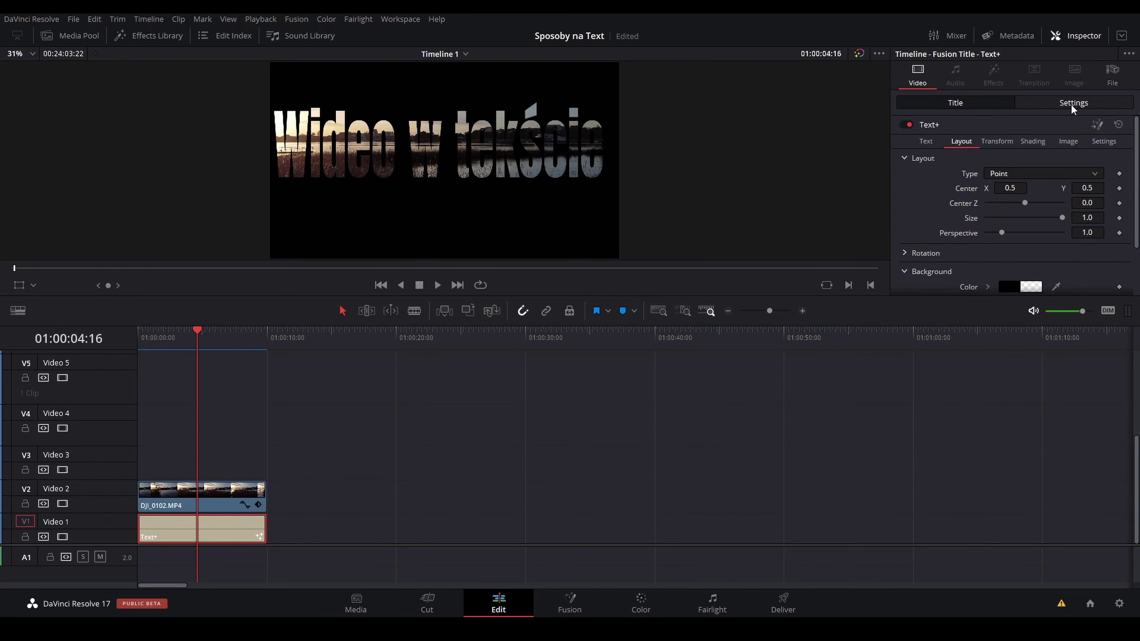
pyautogui.scroll(-3, 1070, 104)
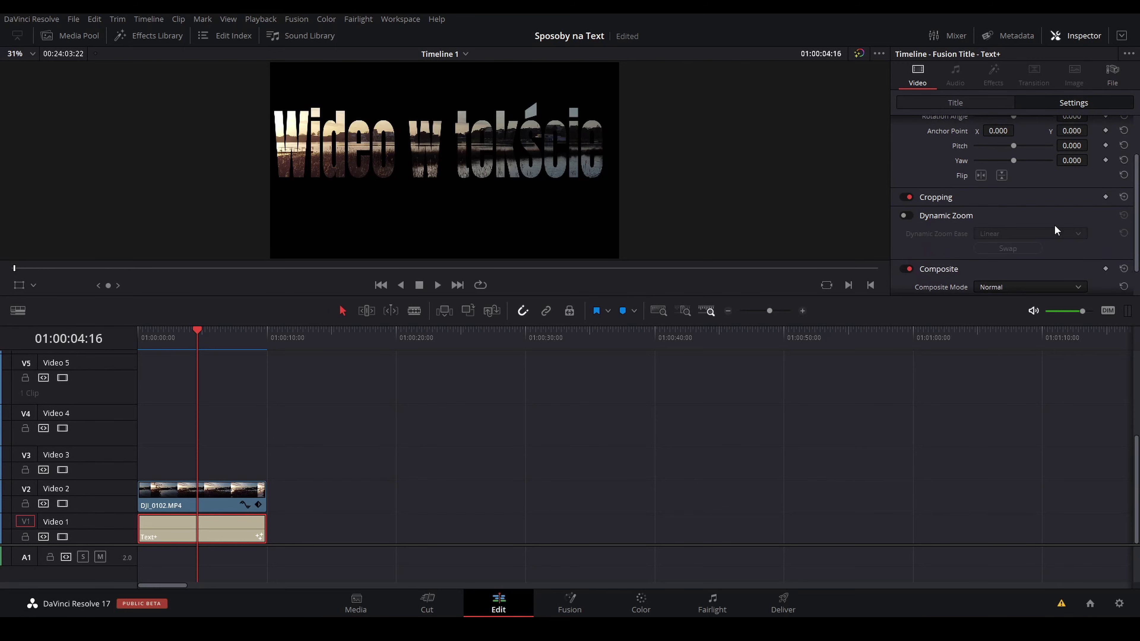
pyautogui.click(907, 216)
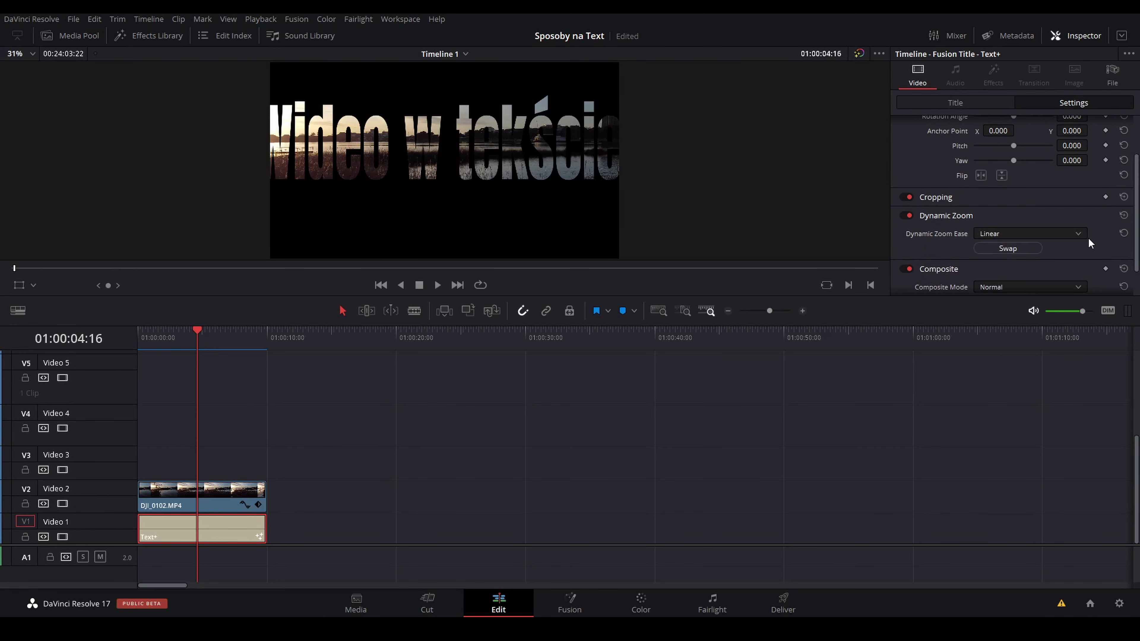
pyautogui.click(33, 286)
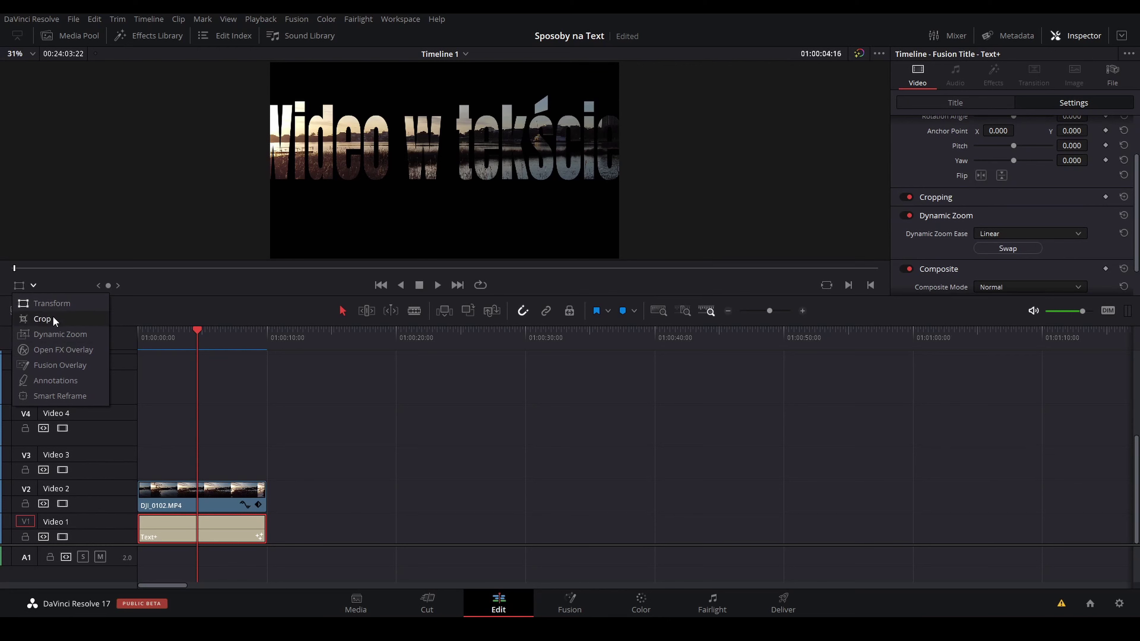
# Show the Dynamic Zoom boxes, swap start and end, and shrink the red end box toward the centre
pyautogui.click(46, 339)
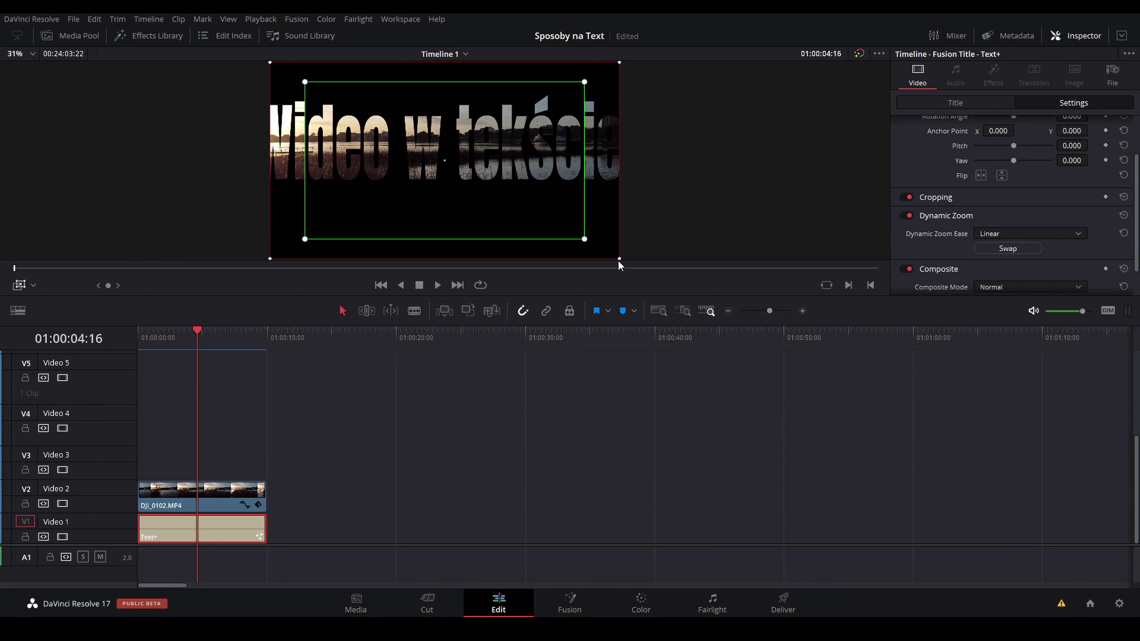
pyautogui.click(1007, 248)
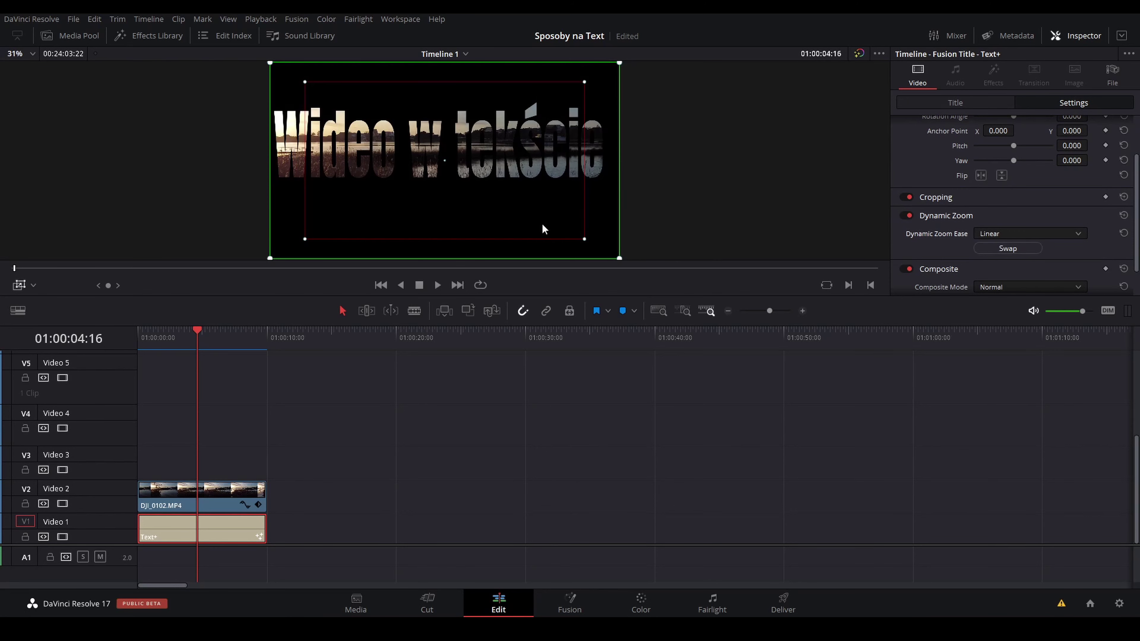
pyautogui.moveTo(584, 239); pyautogui.dragTo(430, 165)
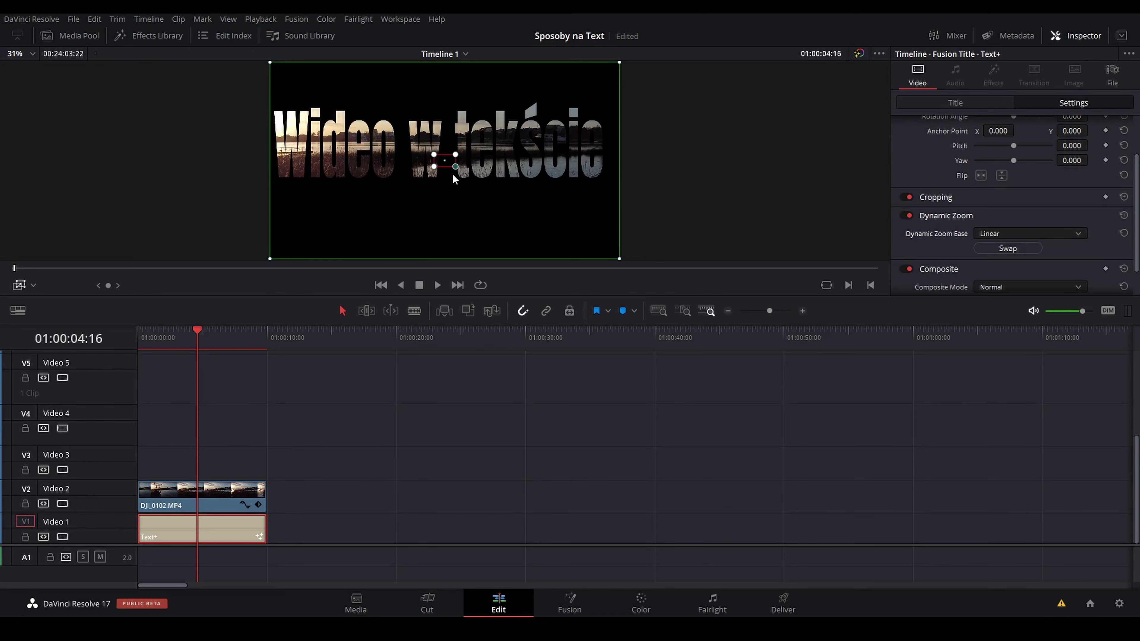
pyautogui.scroll(2, 537, 195)
pyautogui.scroll(5, 537, 197)
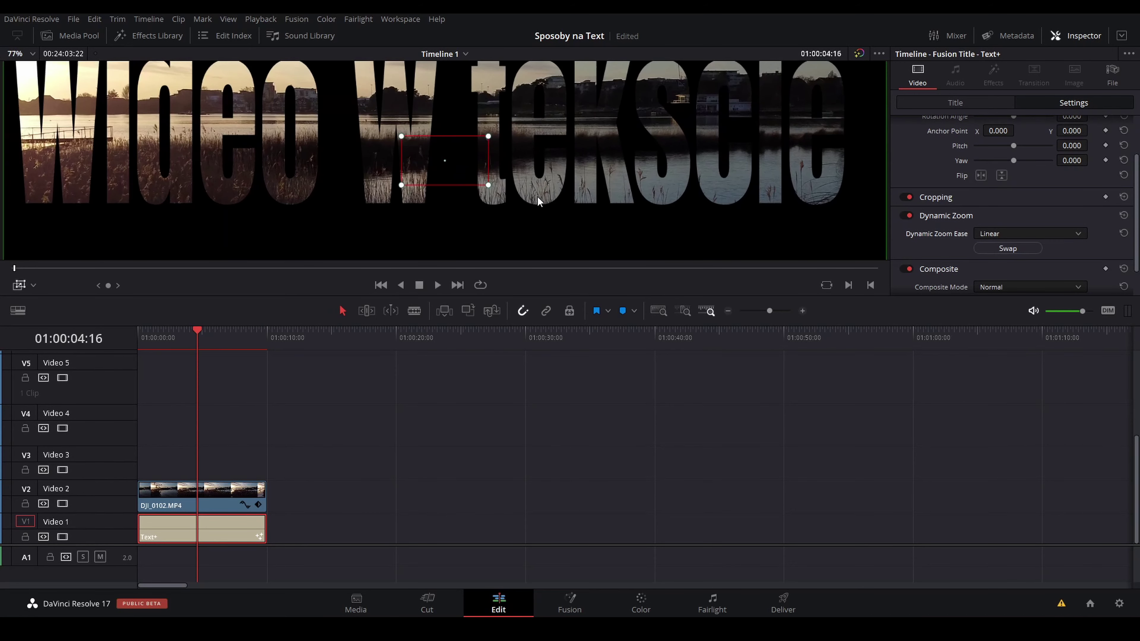
pyautogui.scroll(1, 350, 139)
pyautogui.moveTo(451, 158); pyautogui.dragTo(404, 145)
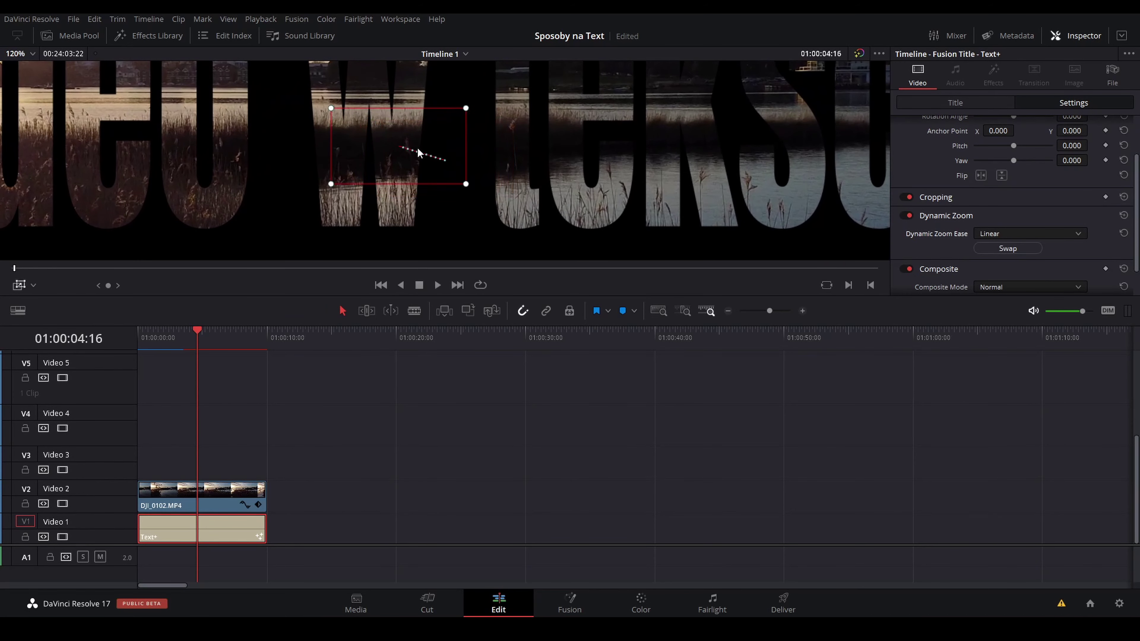
pyautogui.moveTo(457, 184); pyautogui.dragTo(418, 158)
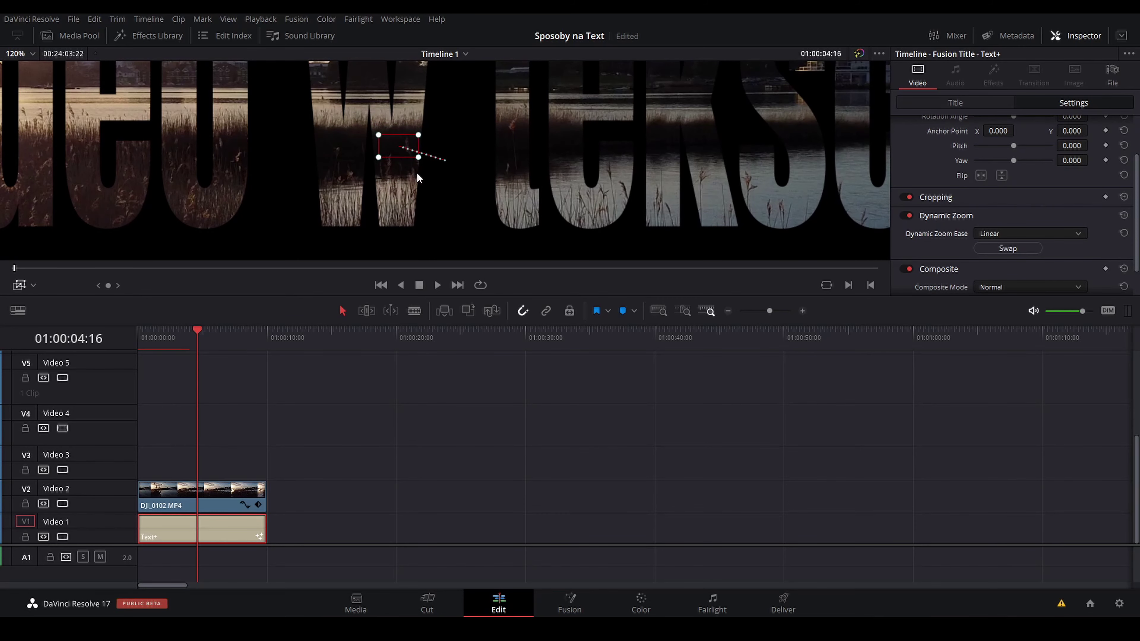
pyautogui.scroll(1, 456, 177)
pyautogui.scroll(4, 456, 180)
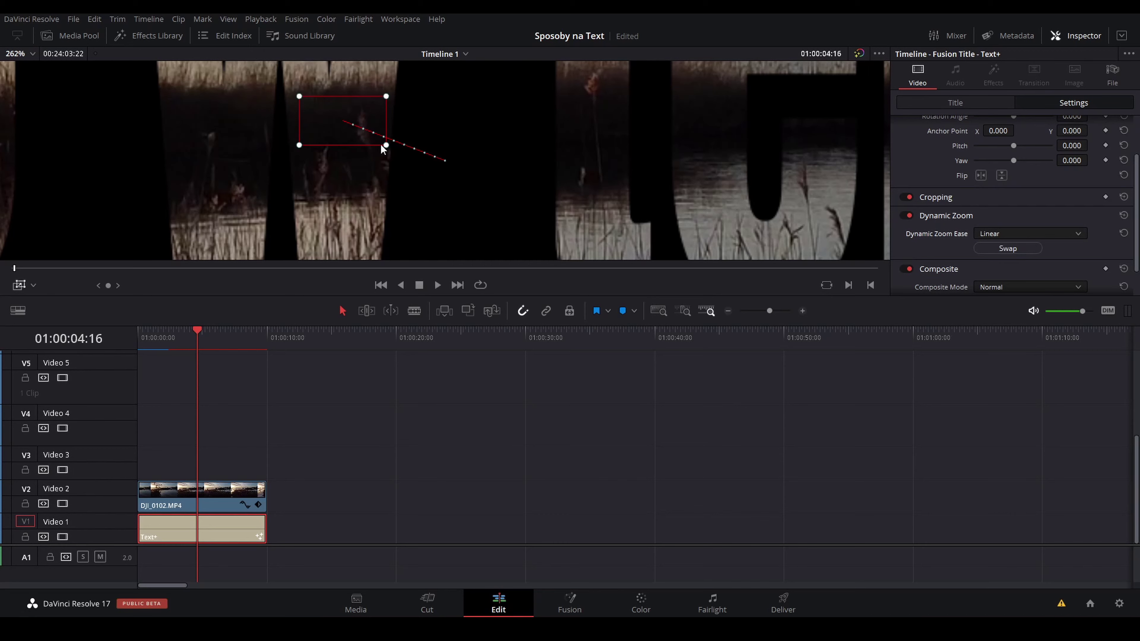
pyautogui.scroll(-3, 504, 178)
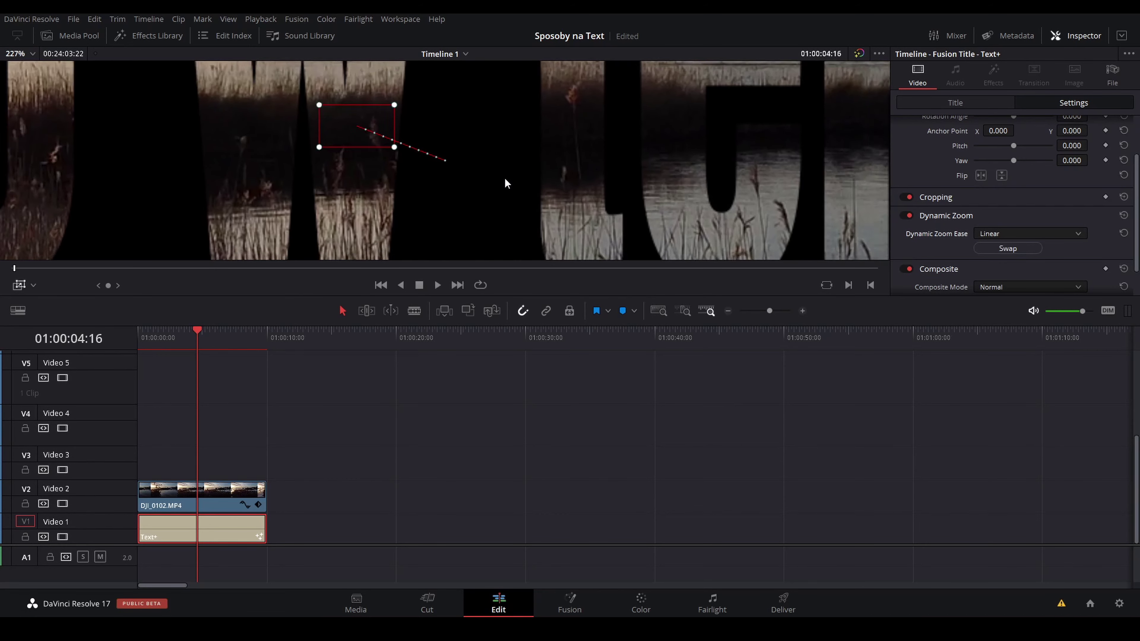
pyautogui.scroll(-3, 504, 177)
pyautogui.scroll(-2, 504, 177)
pyautogui.scroll(-1, 504, 178)
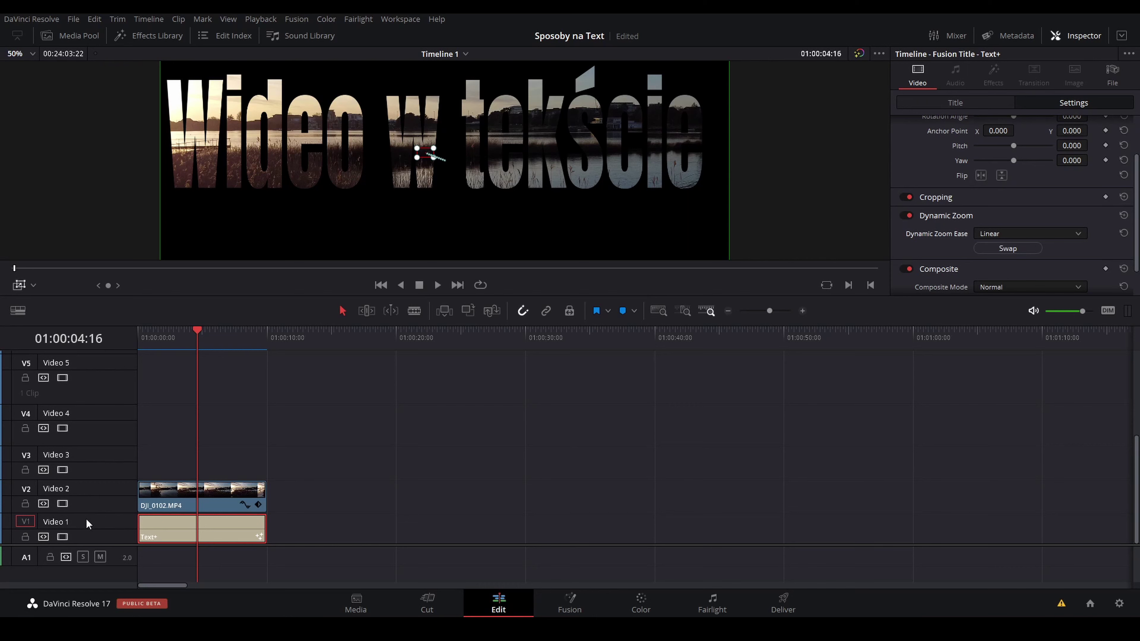
pyautogui.scroll(2, 985, 185)
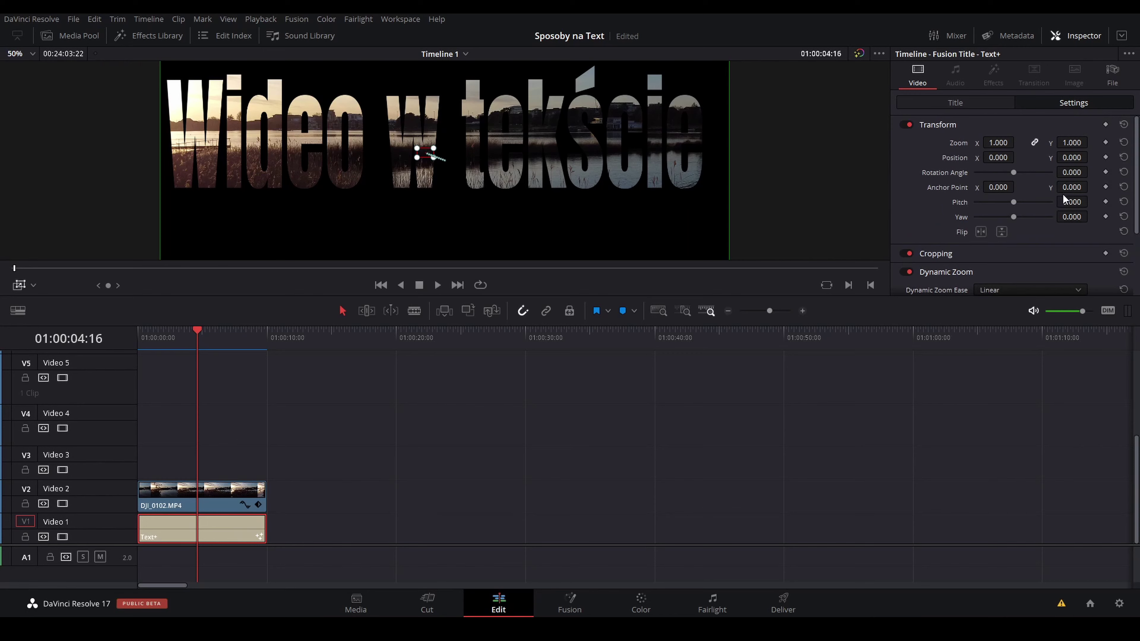
# Nudge the title text right by setting Layout Center X to 0.516
pyautogui.click(955, 103)
pyautogui.moveTo(1006, 187); pyautogui.dragTo(1012, 187)
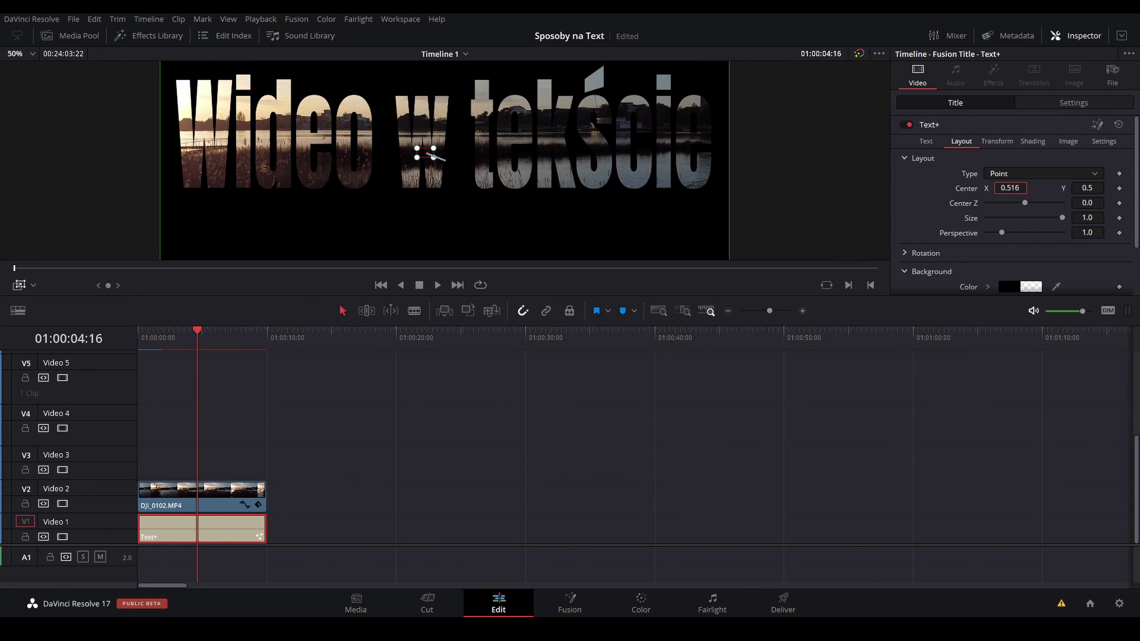
pyautogui.click(1045, 106)
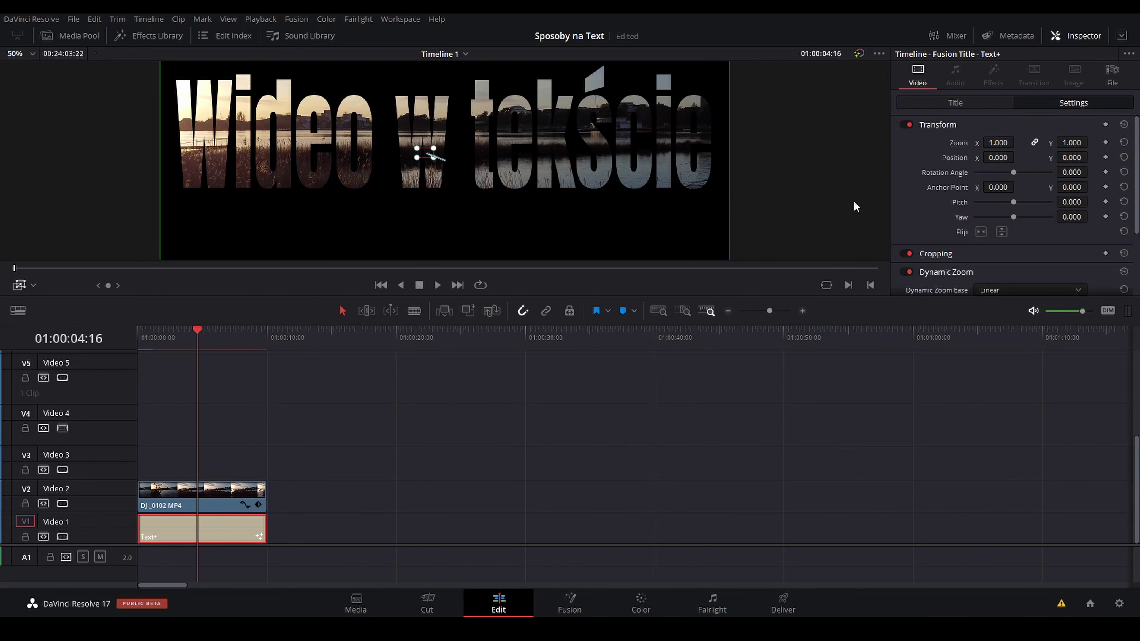
# Position the small end zoom box over the 'w' and return the playhead to the start
pyautogui.scroll(2, 458, 189)
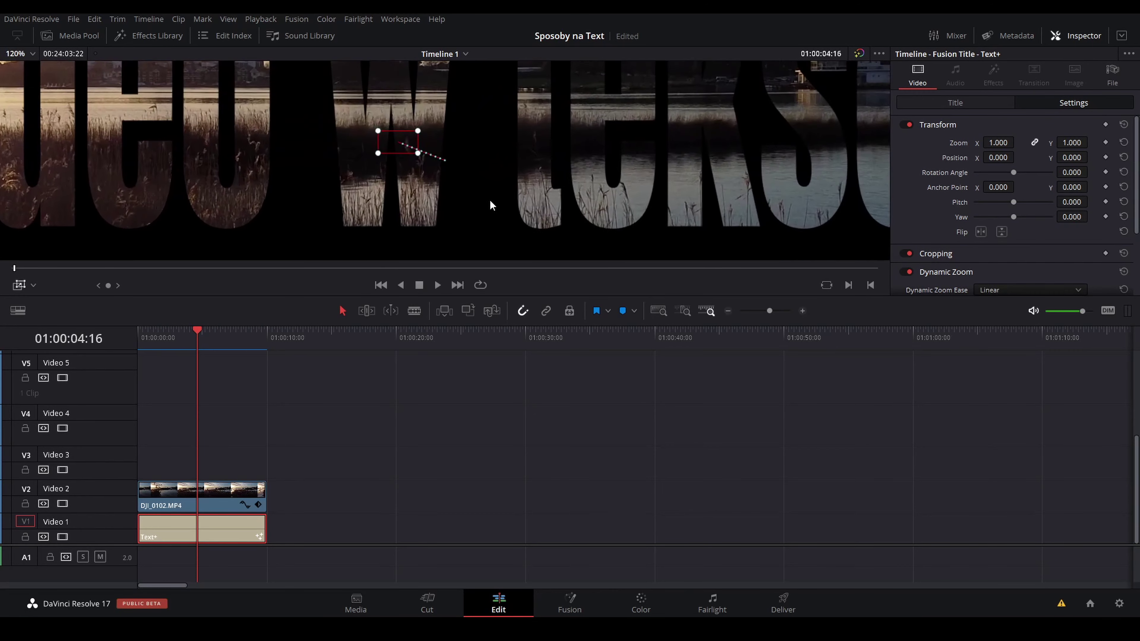
pyautogui.scroll(2, 489, 199)
pyautogui.scroll(2, 411, 158)
pyautogui.scroll(1, 418, 168)
pyautogui.moveTo(417, 169); pyautogui.dragTo(401, 140)
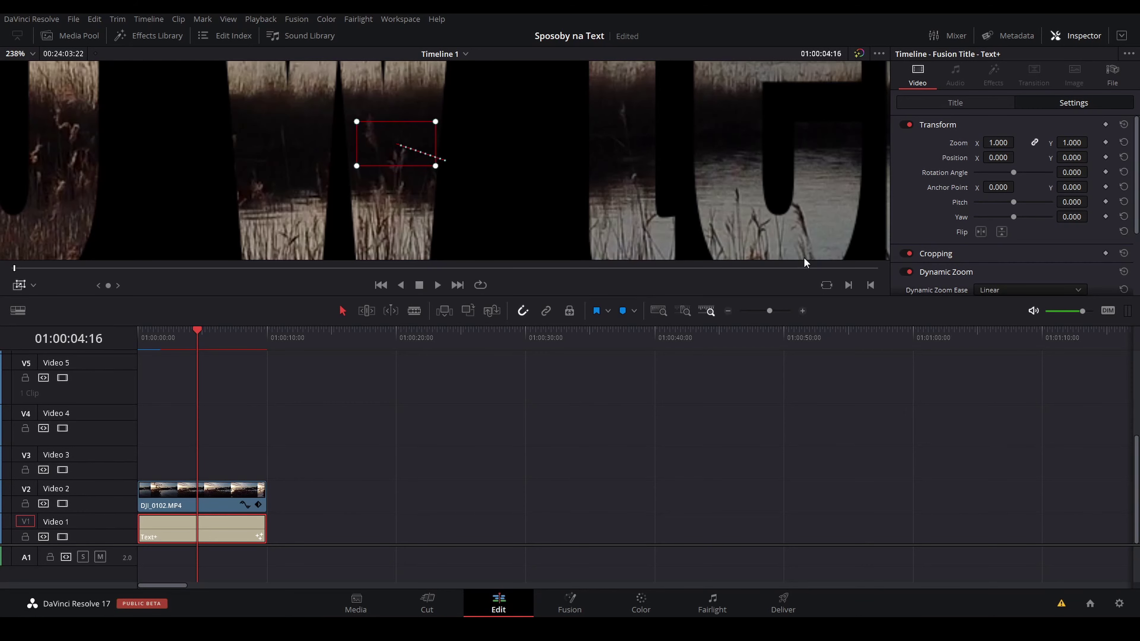
pyautogui.scroll(-2, 445, 67)
pyautogui.scroll(-3, 535, 192)
pyautogui.scroll(-1, 535, 192)
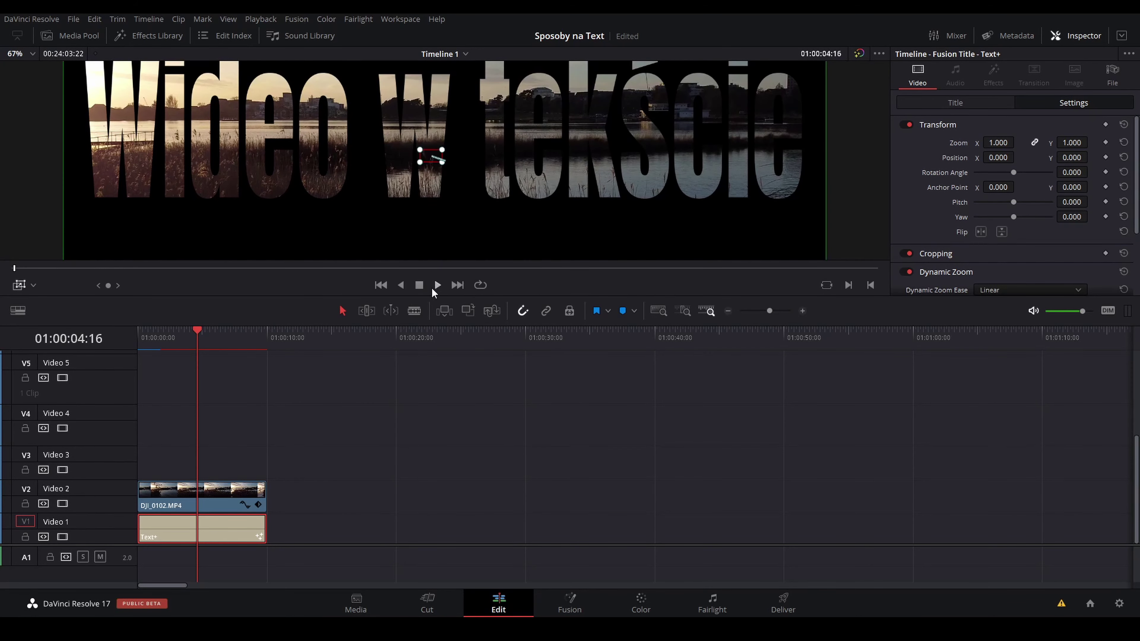
pyautogui.moveTo(194, 330); pyautogui.dragTo(137, 333)
# Play back the zooming title to review the lake footage in the letters
pyautogui.click(440, 285)
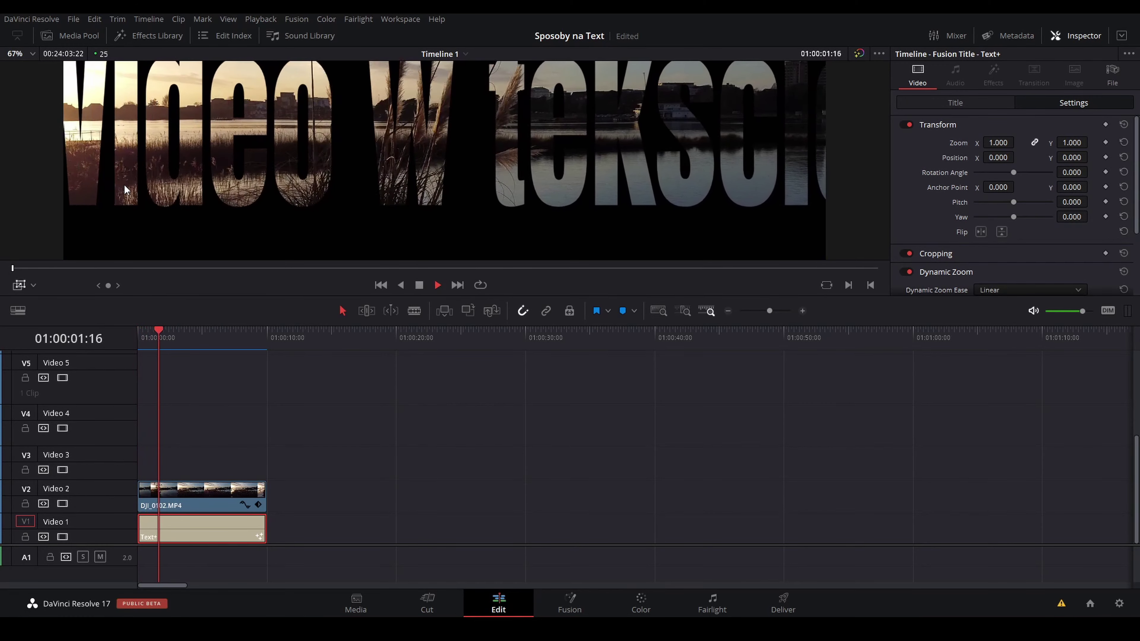
pyautogui.press('space')
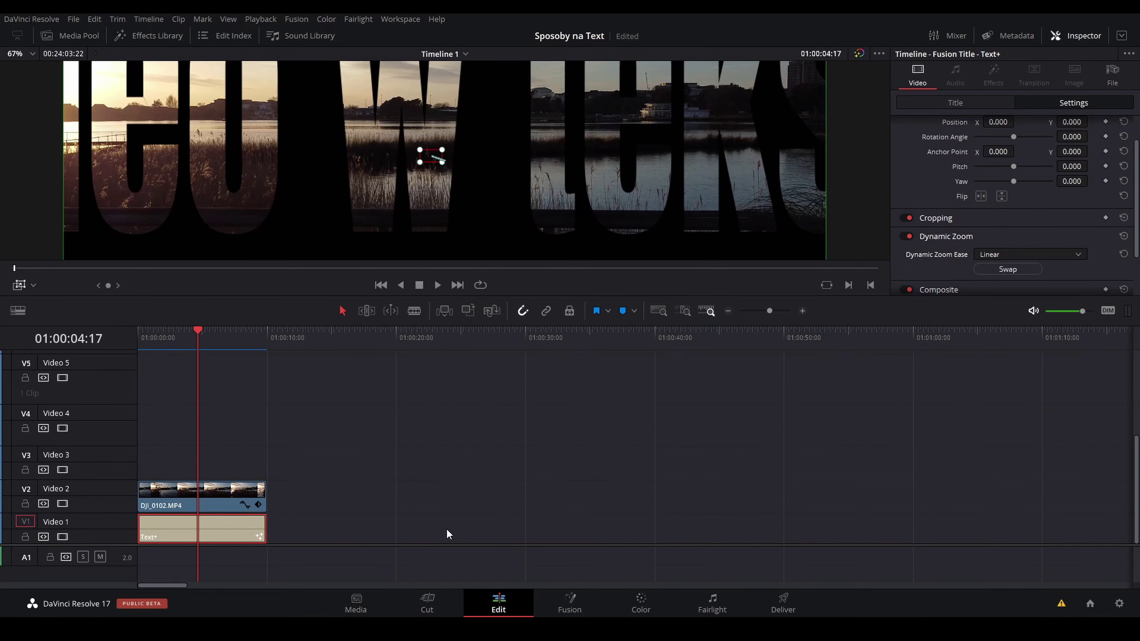
pyautogui.scroll(-2, 934, 206)
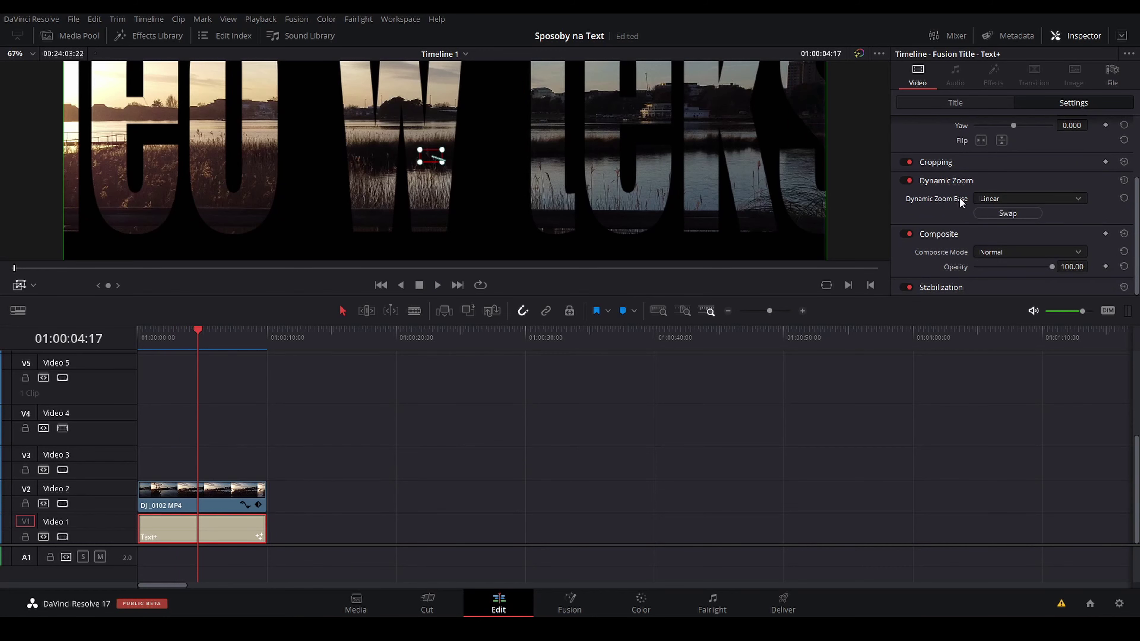
# Set the Dynamic Zoom ease to Ease In and Out and scrub through to check it
pyautogui.click(1052, 202)
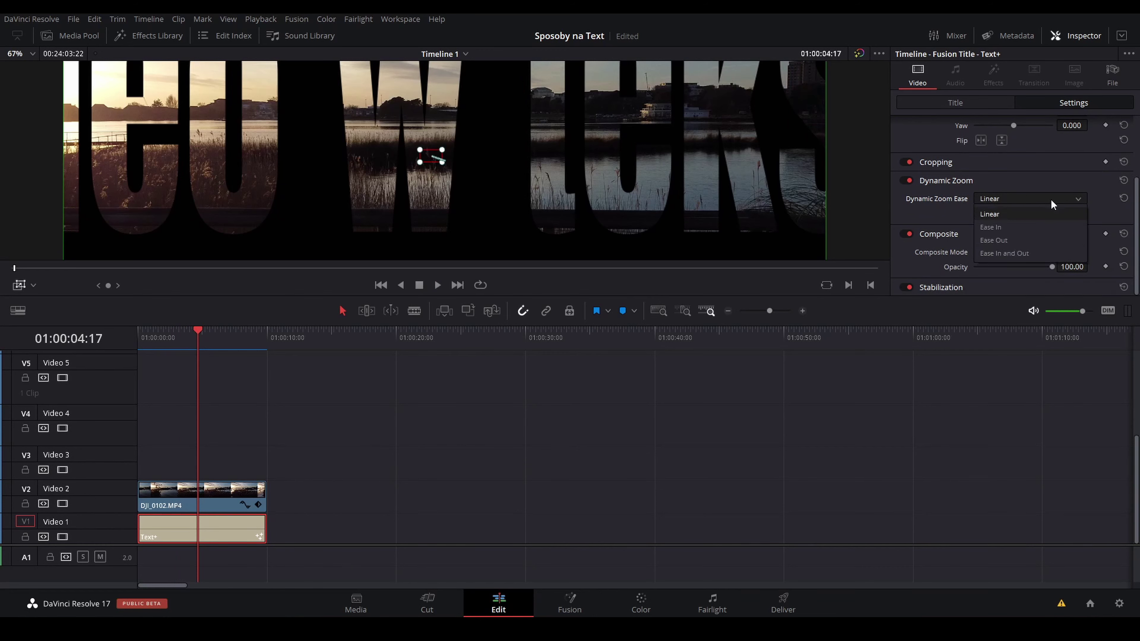
pyautogui.click(1025, 254)
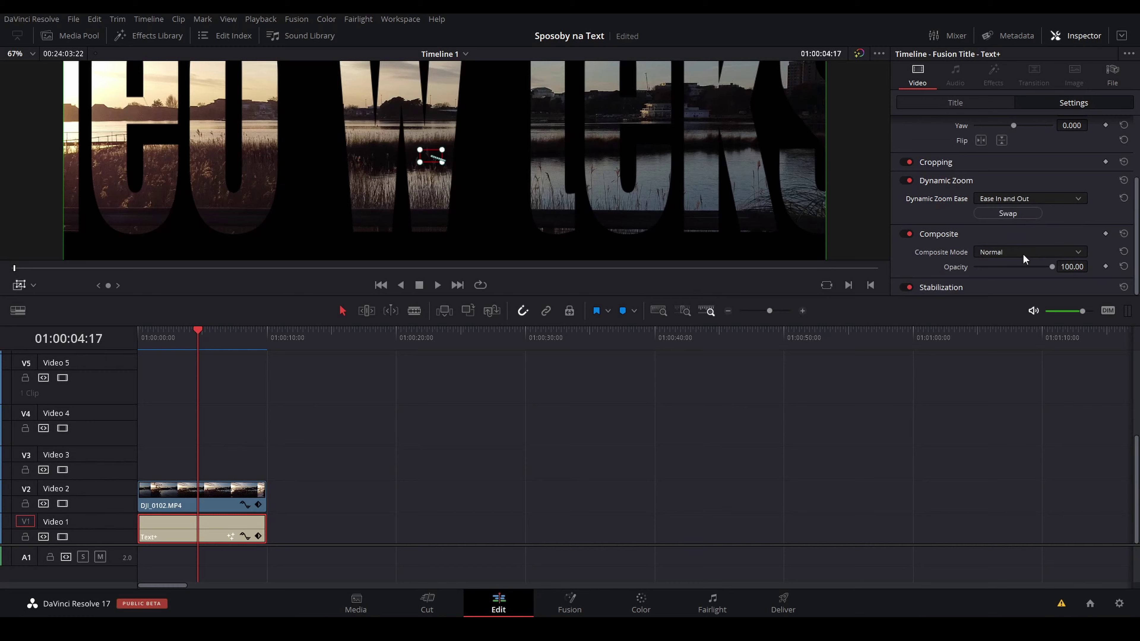
pyautogui.moveTo(198, 333); pyautogui.dragTo(130, 344)
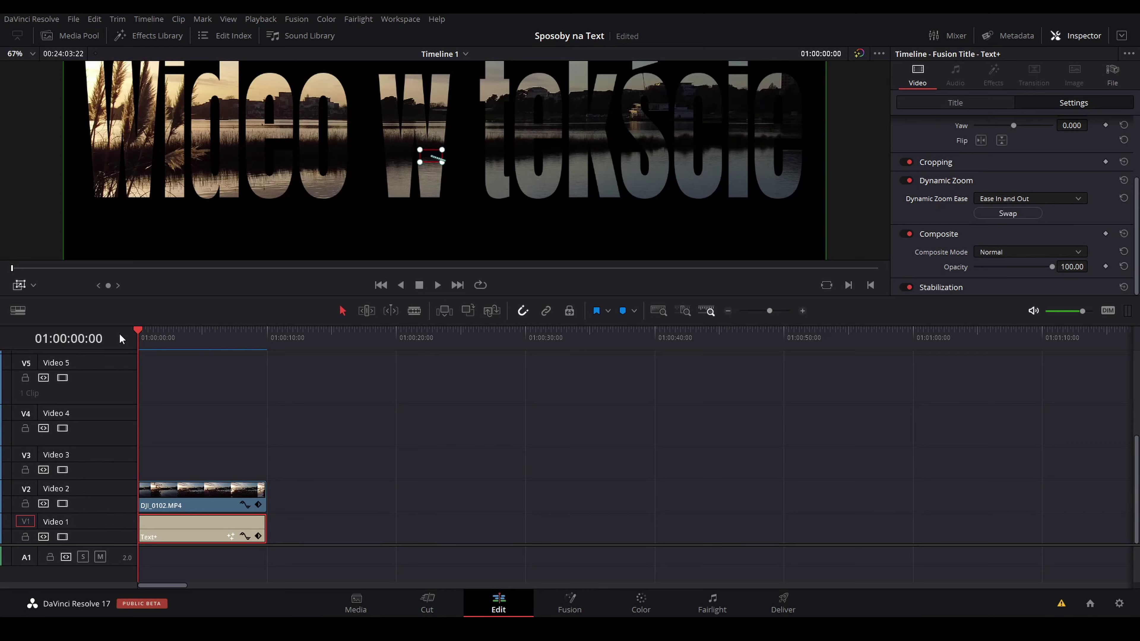
pyautogui.moveTo(138, 340); pyautogui.dragTo(250, 351)
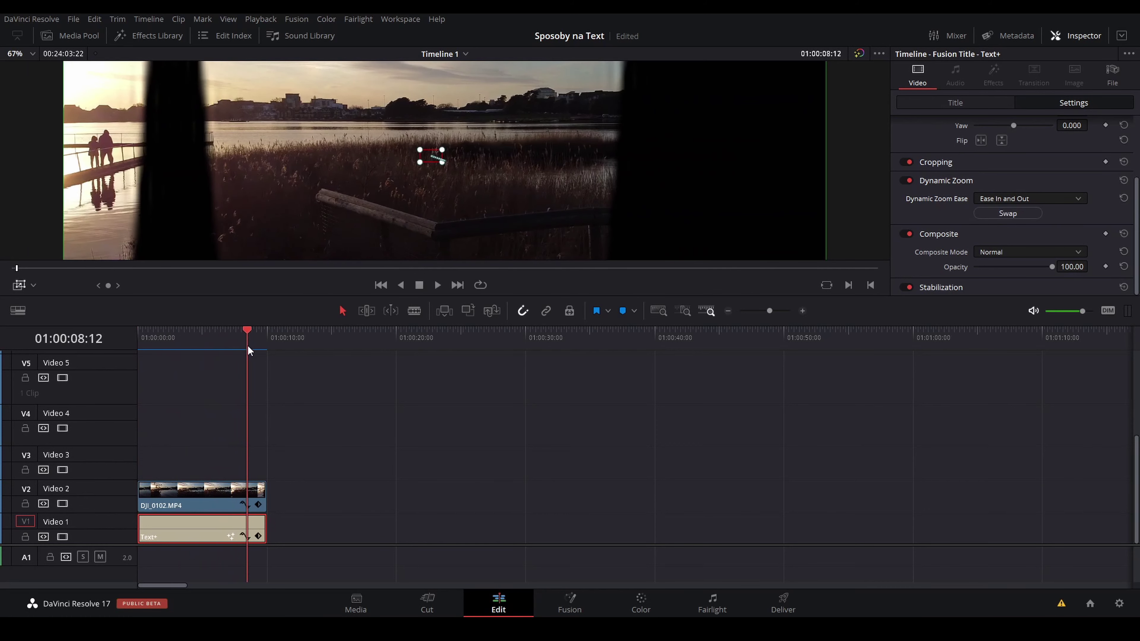
pyautogui.moveTo(250, 351); pyautogui.dragTo(242, 350)
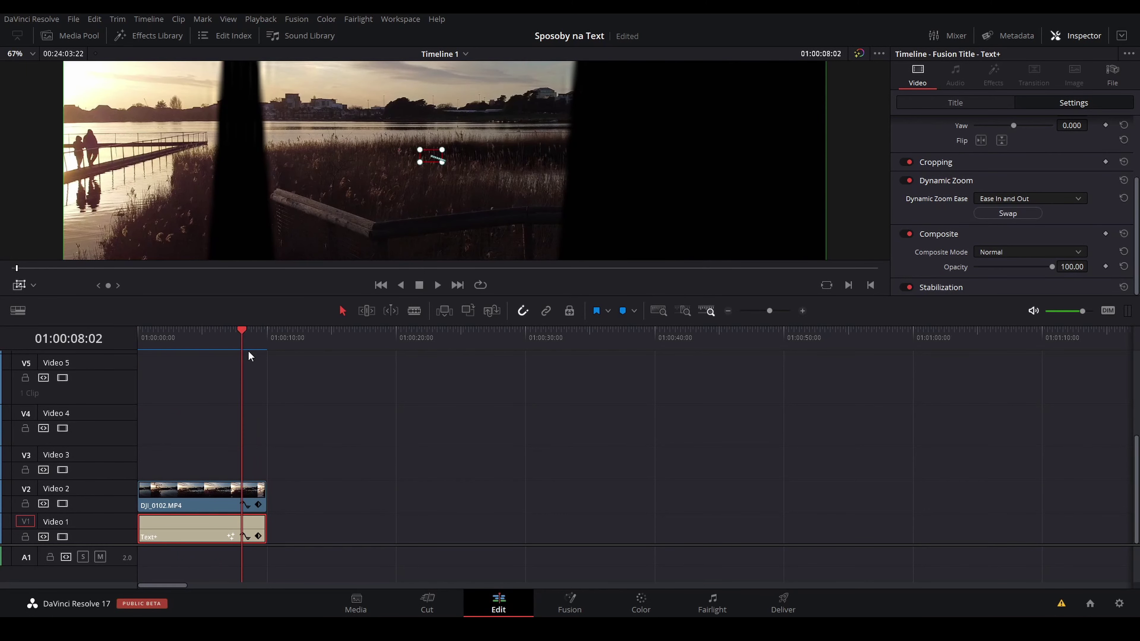
# Lengthen DJI_0102.MP4 past the title's end and split it at 01:00:10:00
pyautogui.click(266, 499)
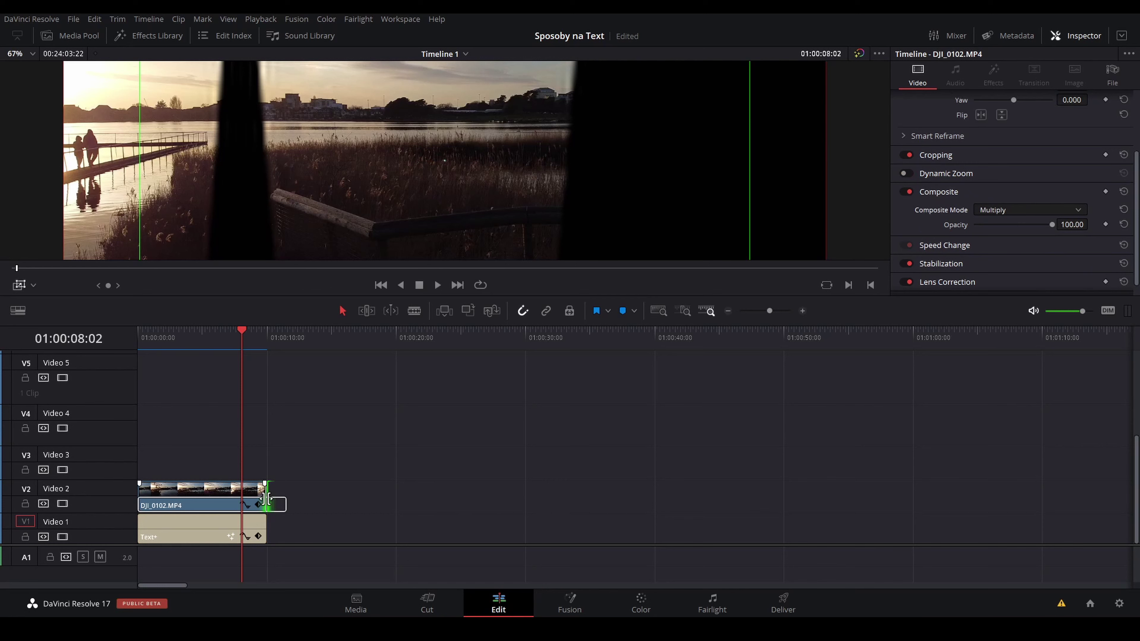
pyautogui.moveTo(271, 499); pyautogui.dragTo(302, 500)
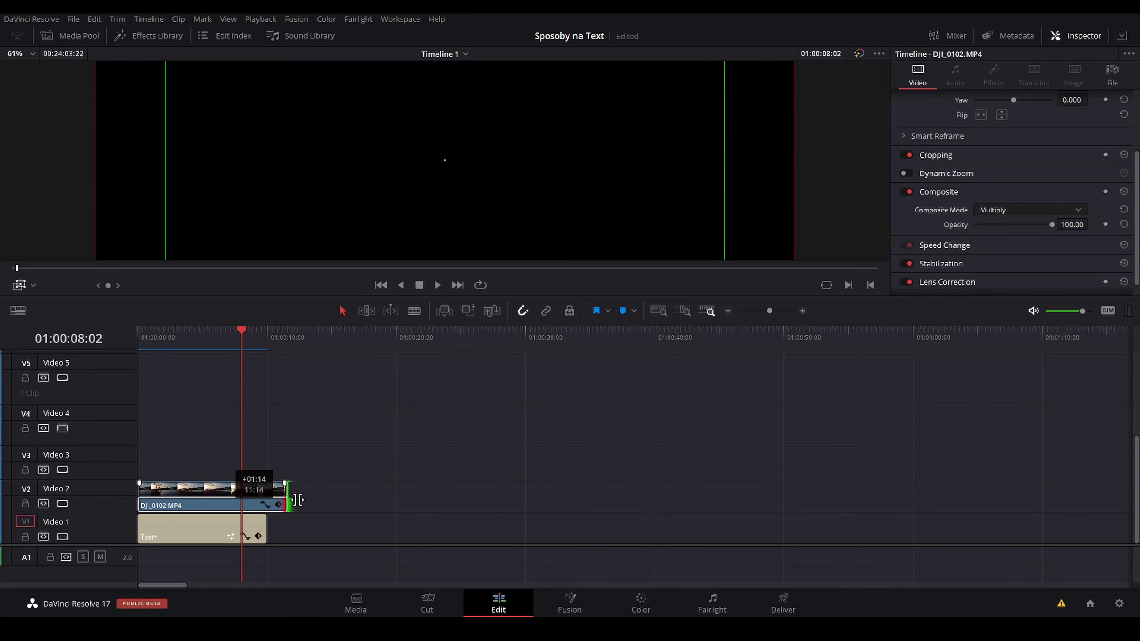
pyautogui.click(267, 329)
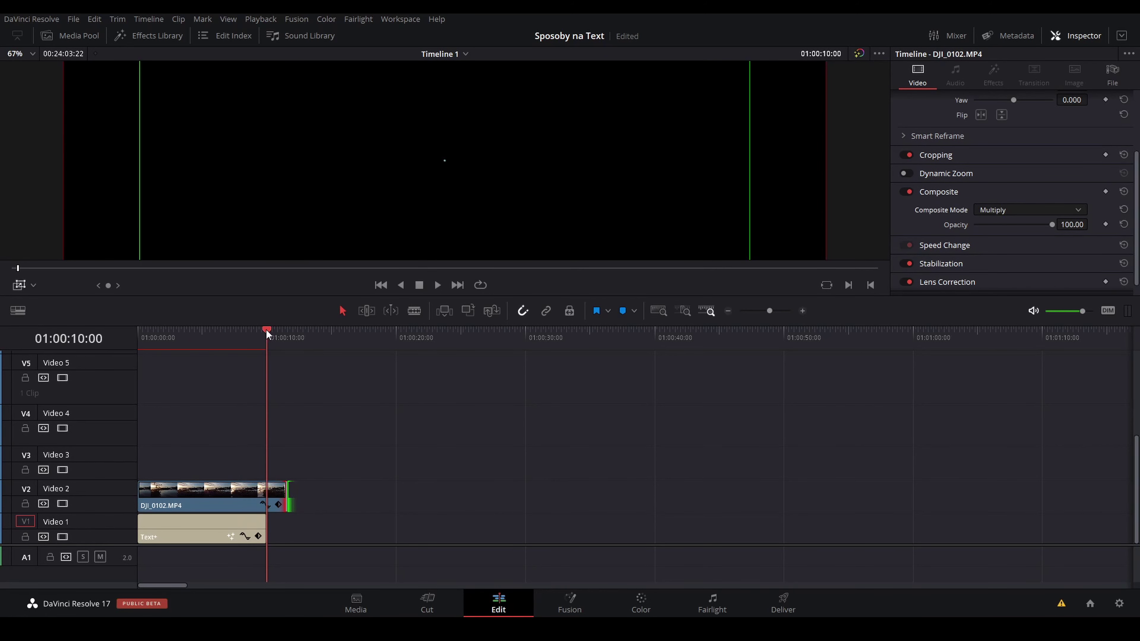
pyautogui.click(414, 310)
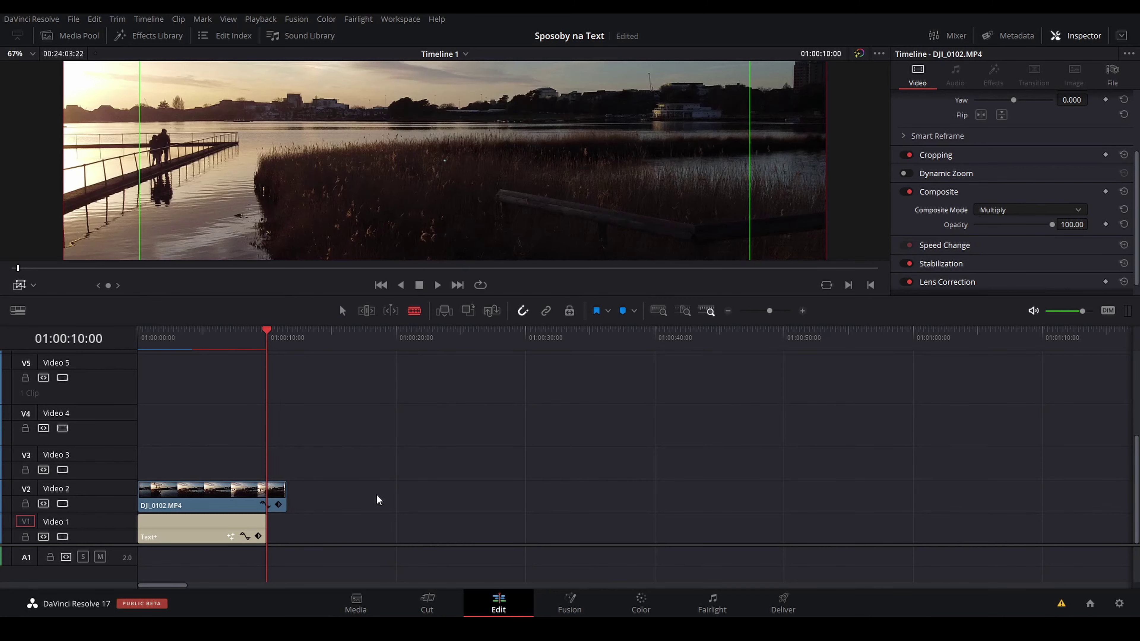
pyautogui.click(270, 492)
# Set the tail piece of the drone clip to Normal composite mode
pyautogui.press('a')
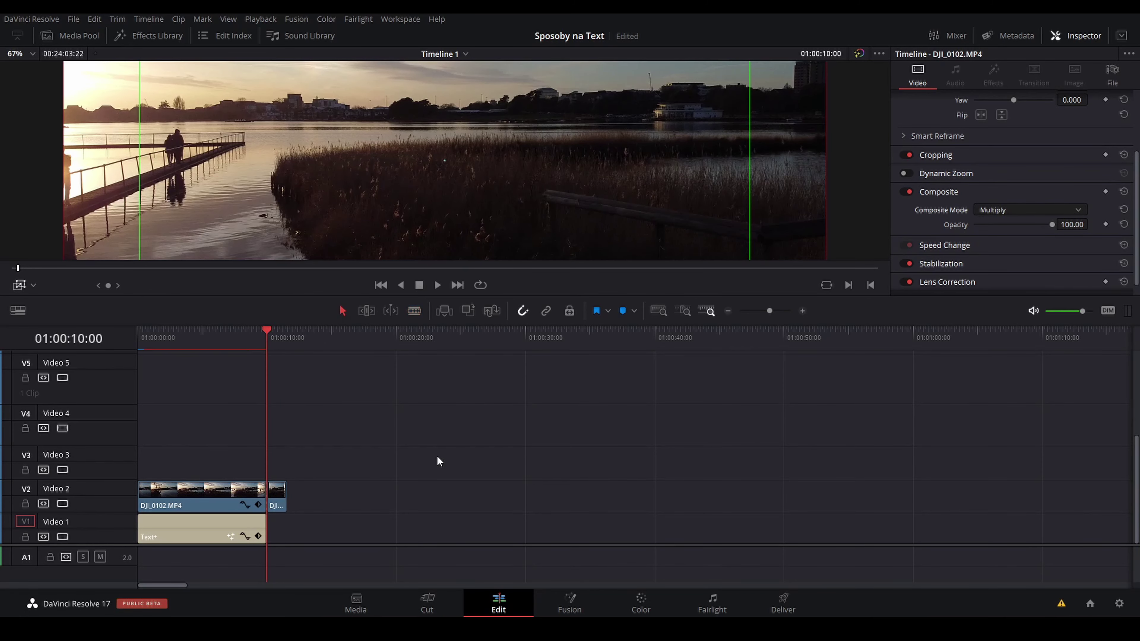
pyautogui.click(277, 496)
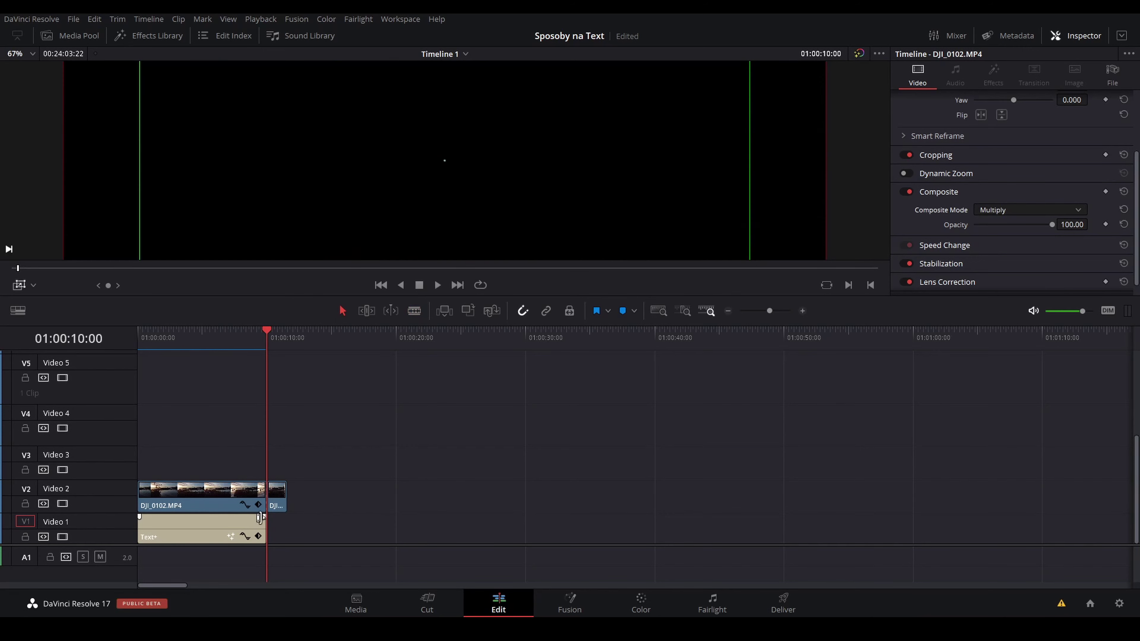
pyautogui.scroll(2, 1055, 169)
pyautogui.scroll(-2, 1033, 213)
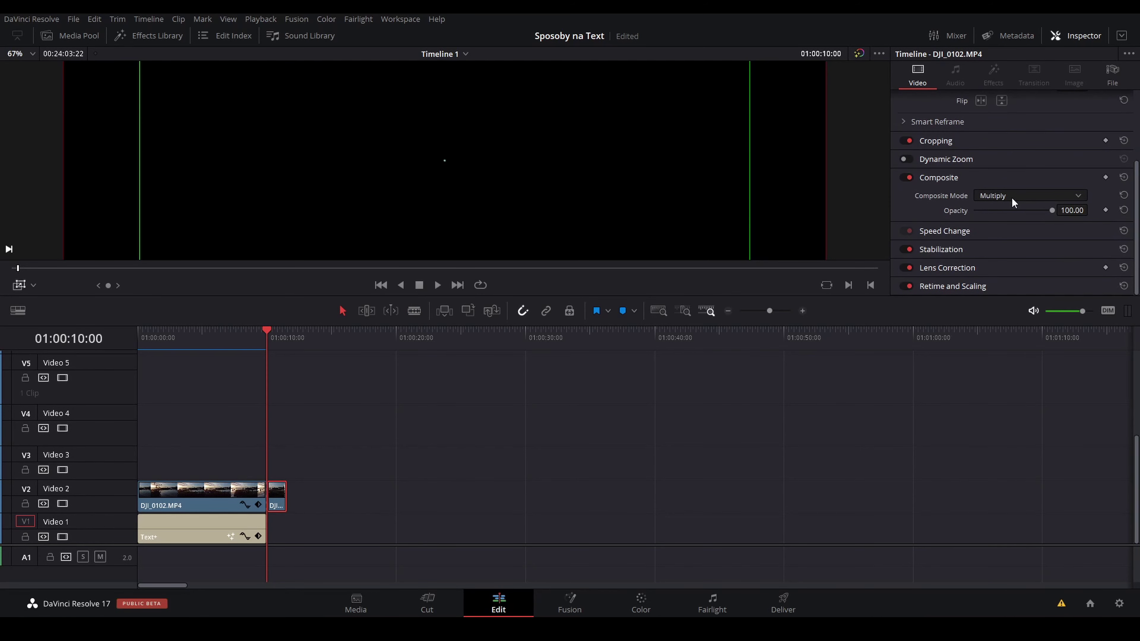
pyautogui.click(1016, 201)
pyautogui.click(1007, 231)
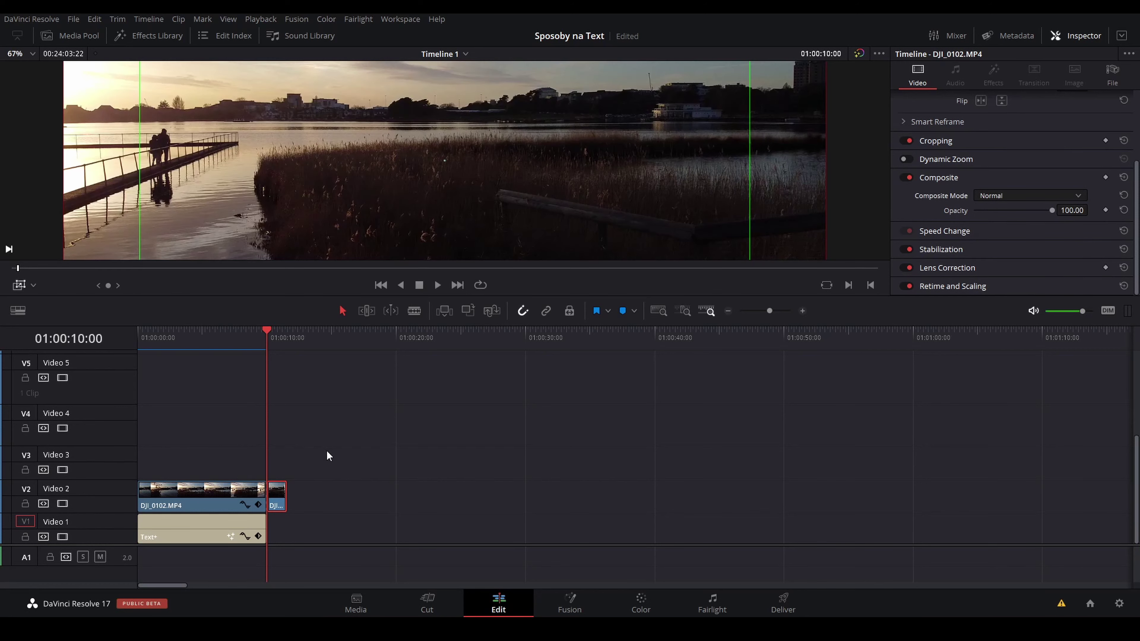
pyautogui.scroll(3, 659, 362)
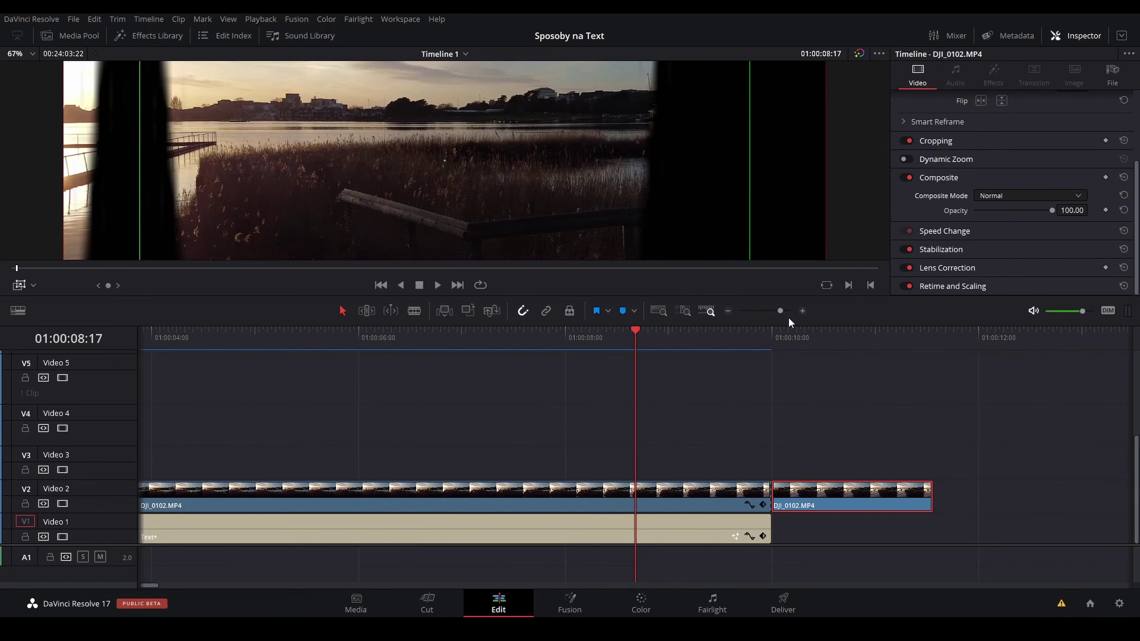
# Place an Adjustment Clip on Video 3 and stretch it to the end of the drone footage
pyautogui.click(803, 311)
pyautogui.moveTo(795, 336); pyautogui.dragTo(998, 381)
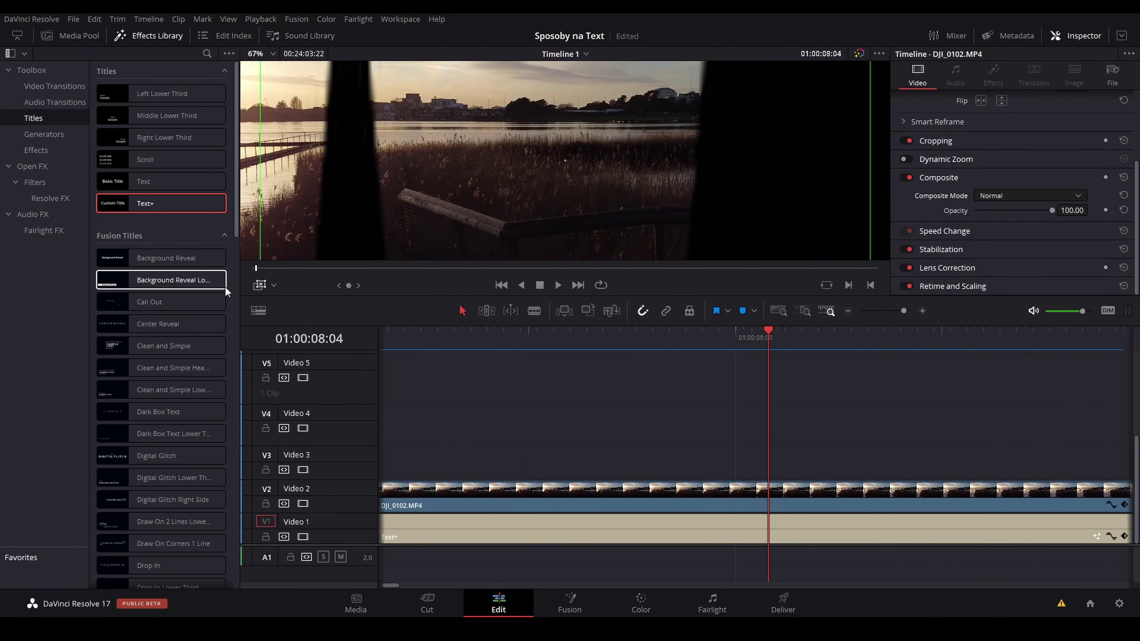
pyautogui.click(36, 150)
pyautogui.moveTo(171, 93); pyautogui.dragTo(404, 463)
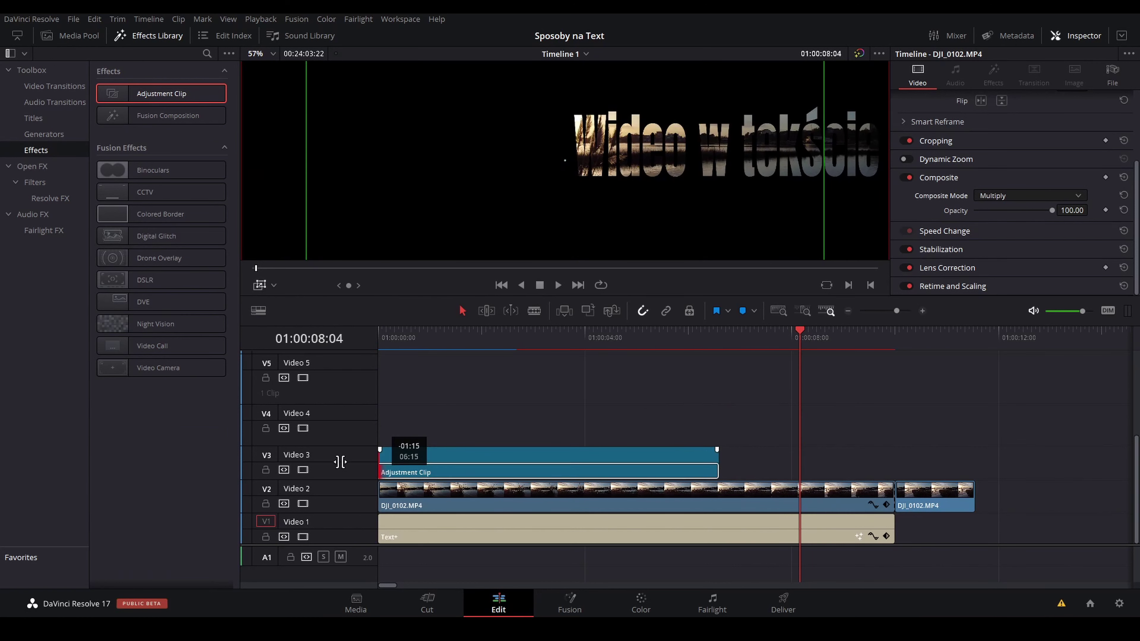
pyautogui.moveTo(718, 462); pyautogui.dragTo(975, 462)
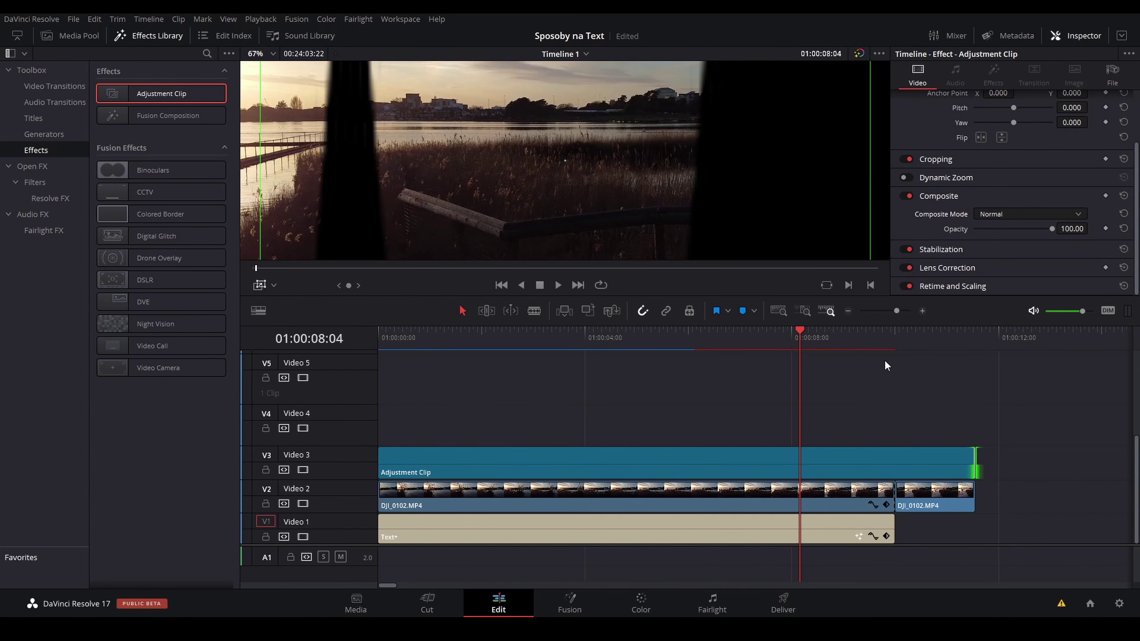
pyautogui.click(650, 454)
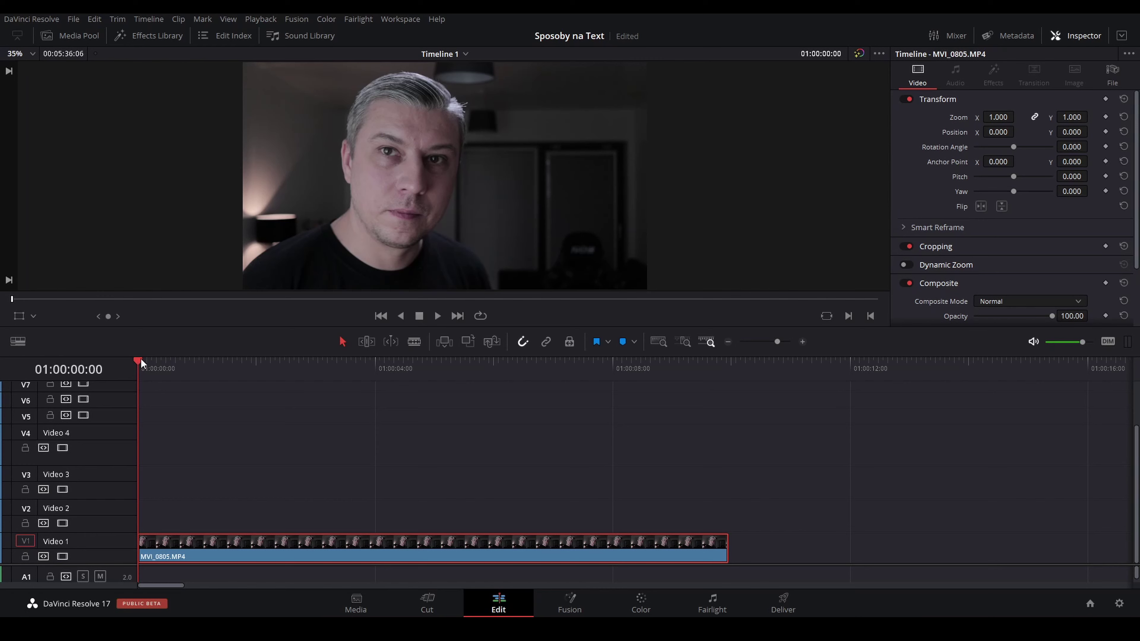
# Scrub through MVI_0805.MP4, jump back to the timeline start, and bring up the Effects Library
pyautogui.moveTo(139, 358)
pyautogui.mouseDown()
pyautogui.moveTo(376, 370)
pyautogui.moveTo(252, 404)
pyautogui.moveTo(665, 442)
pyautogui.mouseUp()
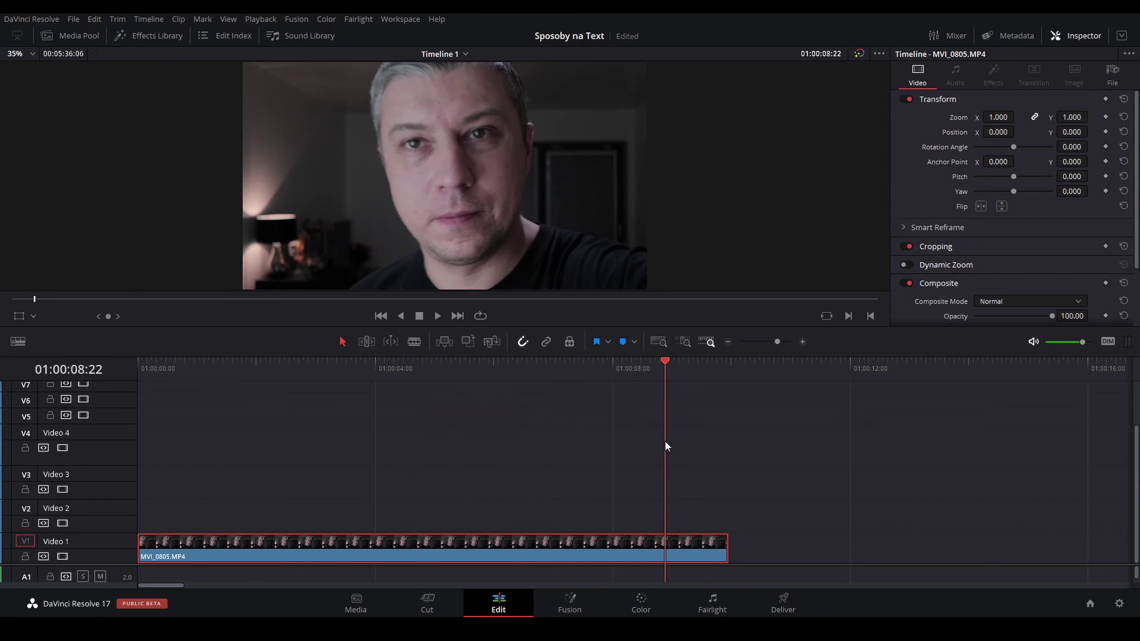
pyautogui.moveTo(665, 445); pyautogui.dragTo(410, 494)
pyautogui.press('Home')
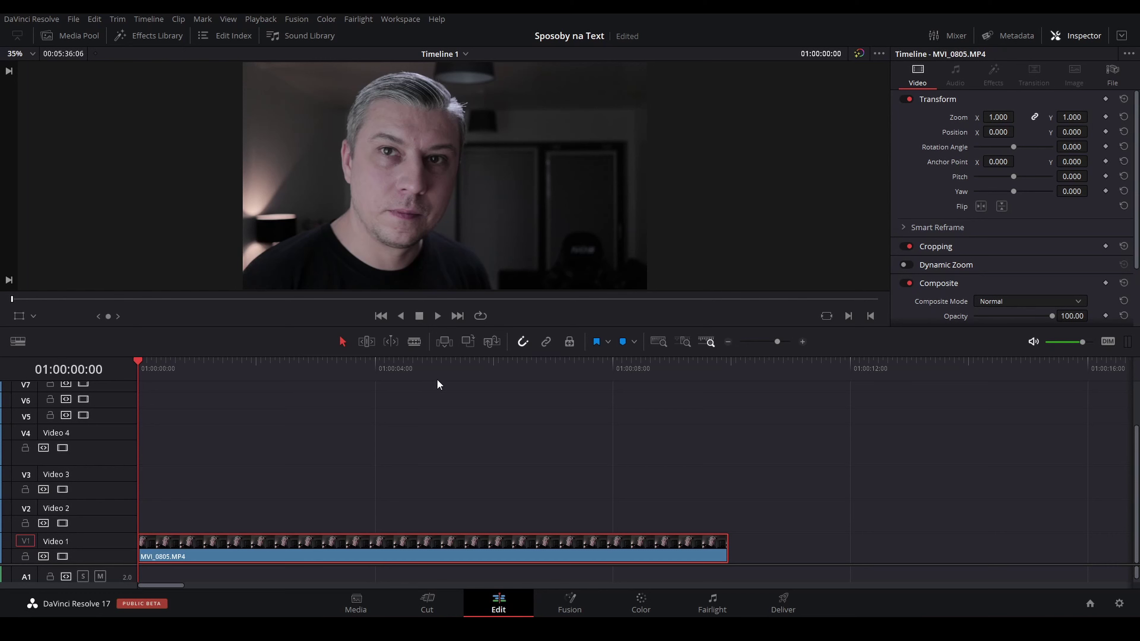
pyautogui.click(142, 32)
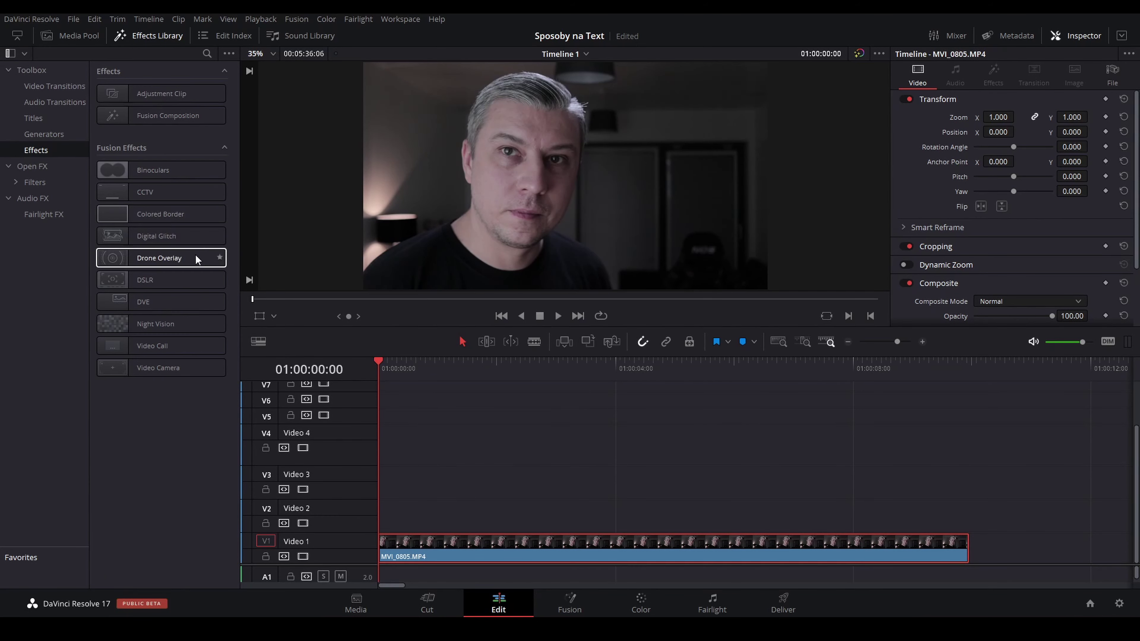
# Add a Text+ title on Video 2 spanning the full length of MVI_0805.MP4
pyautogui.click(32, 119)
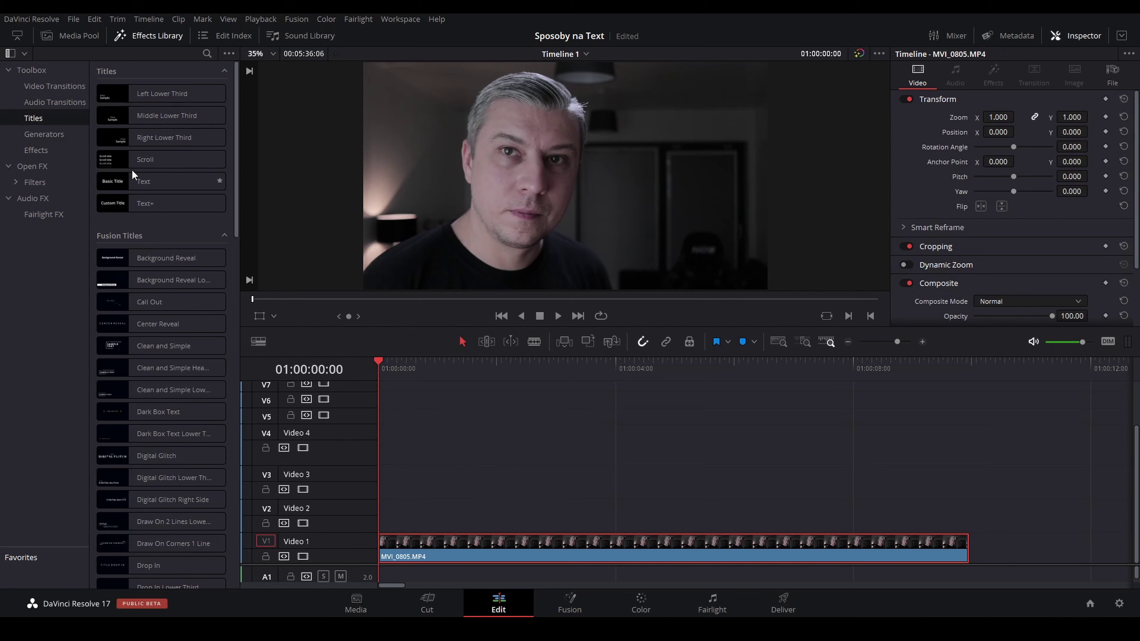
pyautogui.moveTo(143, 199)
pyautogui.mouseDown()
pyautogui.moveTo(527, 496)
pyautogui.moveTo(410, 516)
pyautogui.mouseUp()
pyautogui.moveTo(675, 525); pyautogui.dragTo(961, 531)
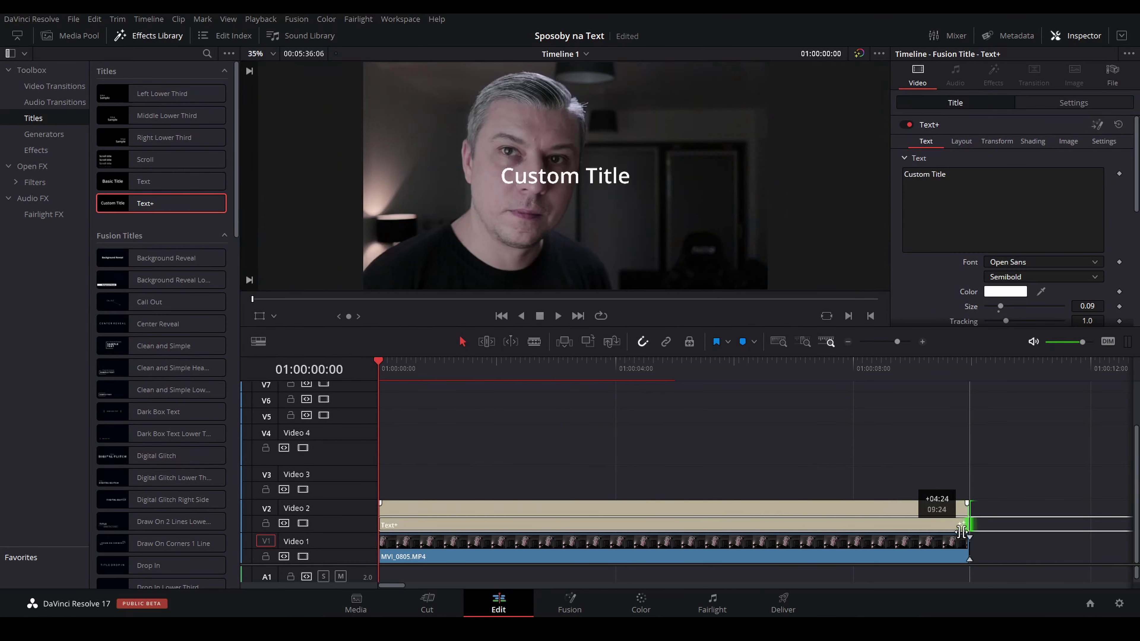
pyautogui.scroll(-4, 928, 282)
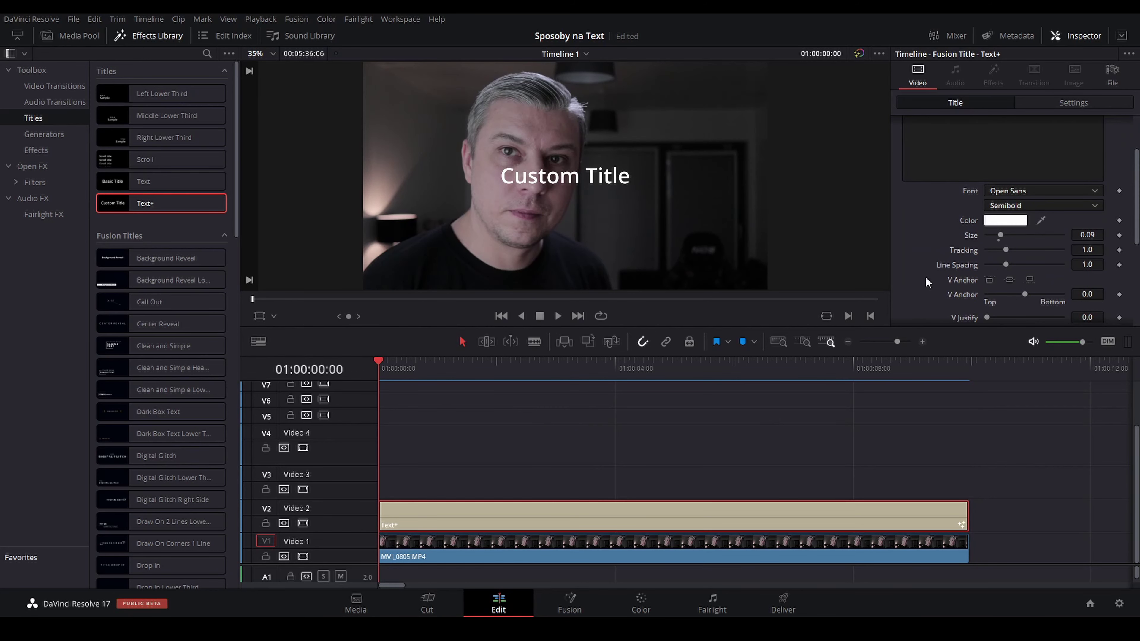
pyautogui.scroll(3, 920, 254)
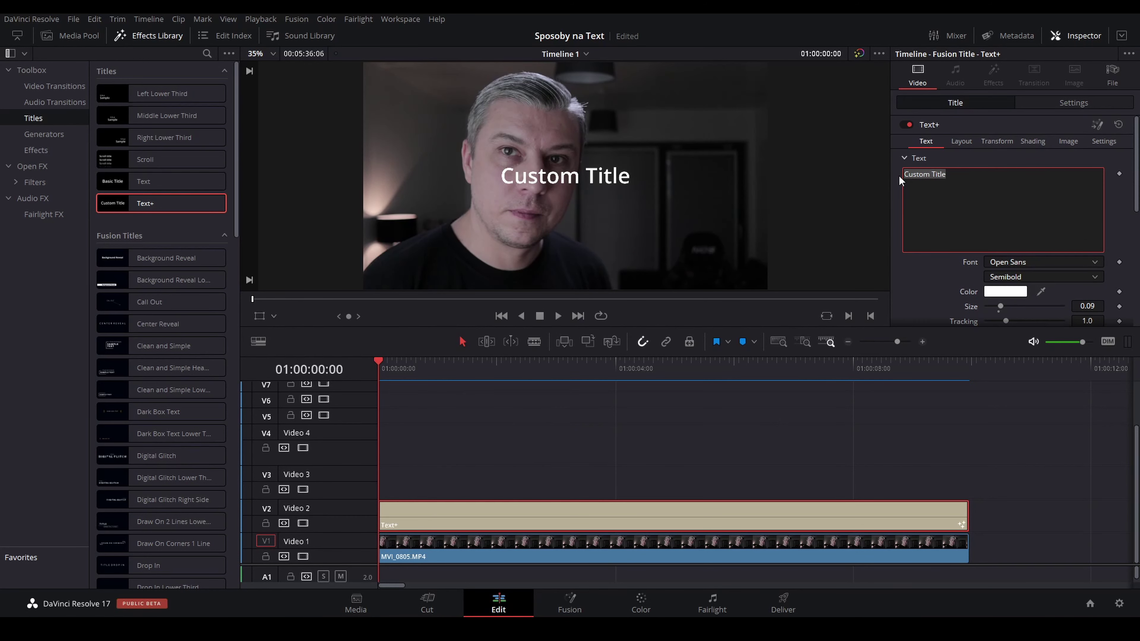
# Make the title read 'Tekst za objektami' in Impact at size about 0.197
pyautogui.write('Tekst za objektami')
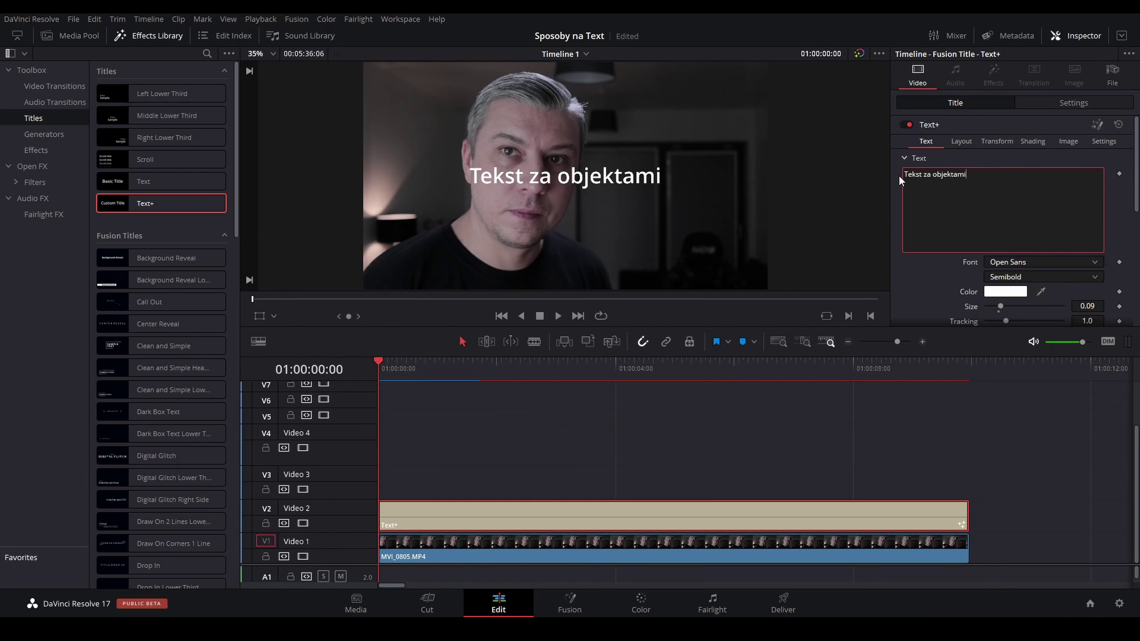
pyautogui.scroll(-2, 899, 174)
pyautogui.moveTo(1087, 271); pyautogui.dragTo(1109, 270)
pyautogui.click(1041, 226)
pyautogui.scroll(-5, 1040, 323)
pyautogui.scroll(8, 1041, 323)
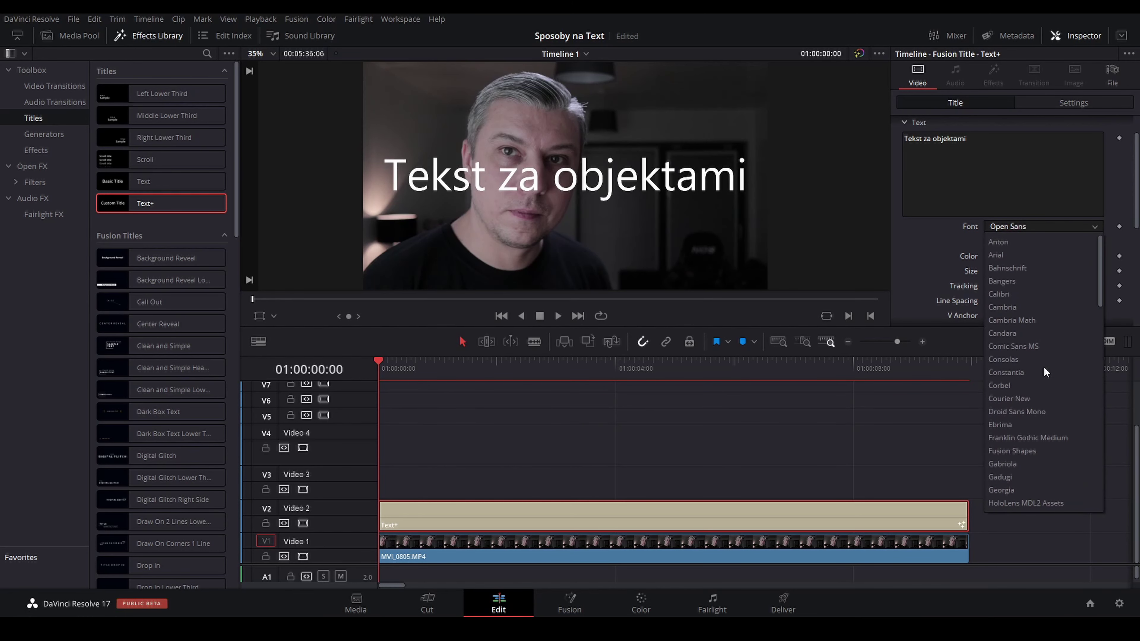
pyautogui.click(1024, 252)
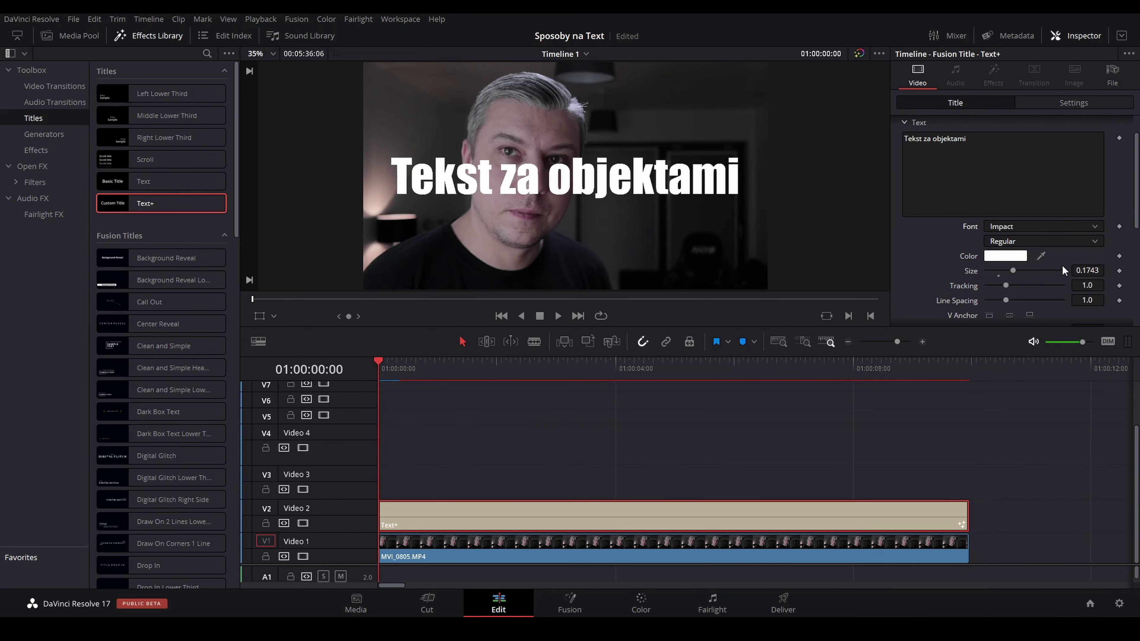
pyautogui.moveTo(1079, 270); pyautogui.dragTo(1100, 270)
pyautogui.click(931, 213)
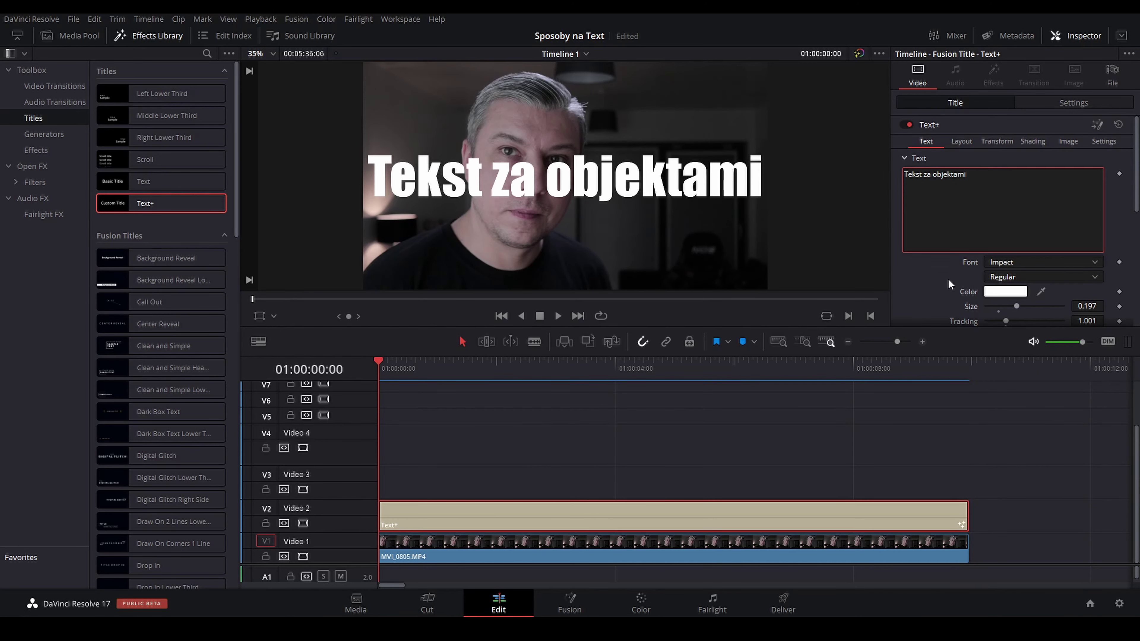
# Change the title's Shading appearance to Outline and colour it pure green #00ff00
pyautogui.click(1032, 141)
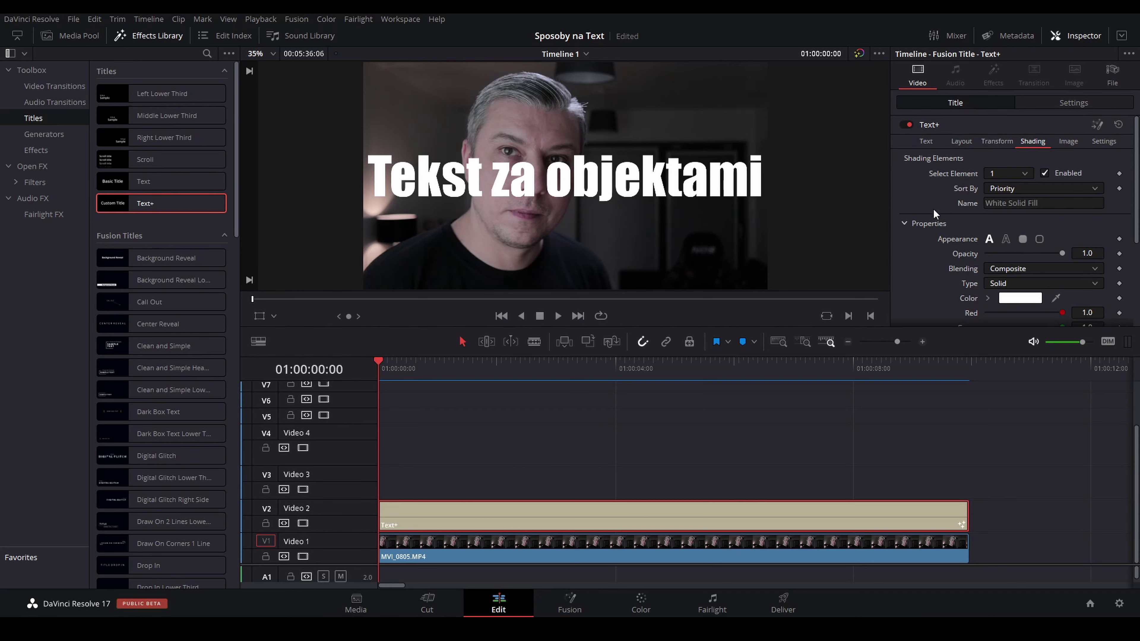
pyautogui.scroll(-2, 931, 222)
pyautogui.scroll(2, 930, 222)
pyautogui.click(1006, 239)
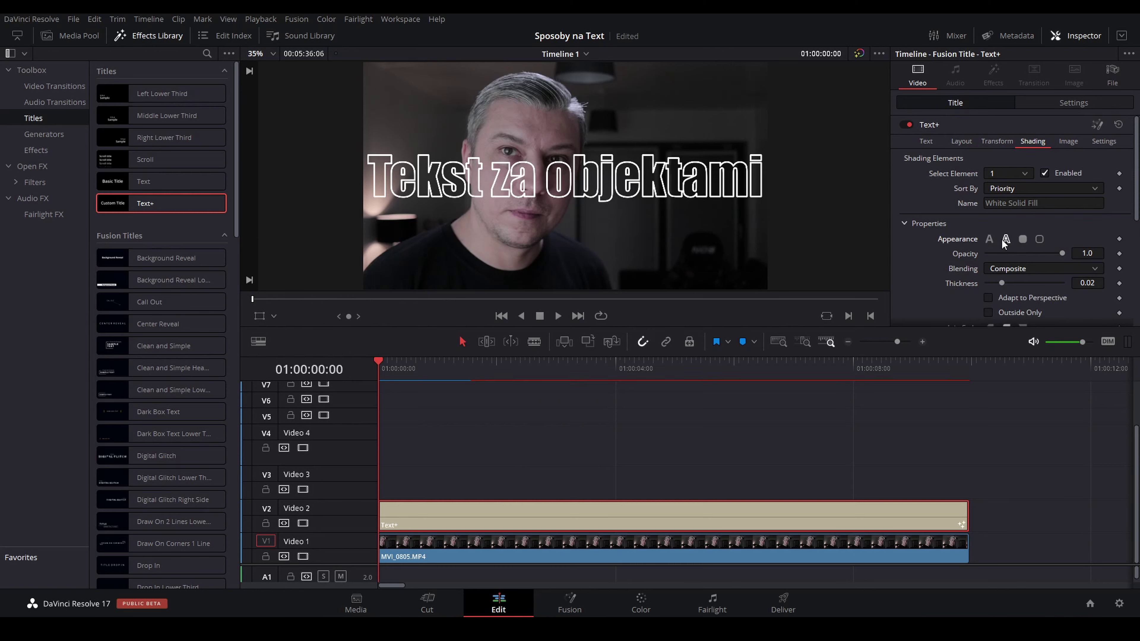
pyautogui.scroll(-2, 978, 257)
pyautogui.click(1021, 300)
pyautogui.click(517, 217)
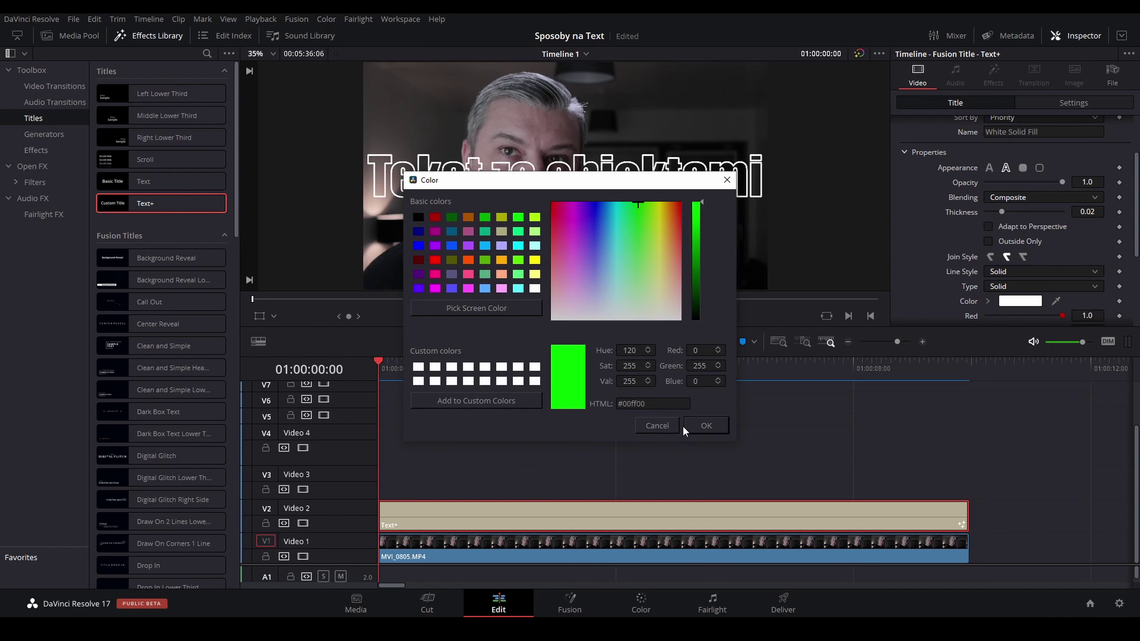
pyautogui.click(705, 426)
pyautogui.scroll(2, 935, 210)
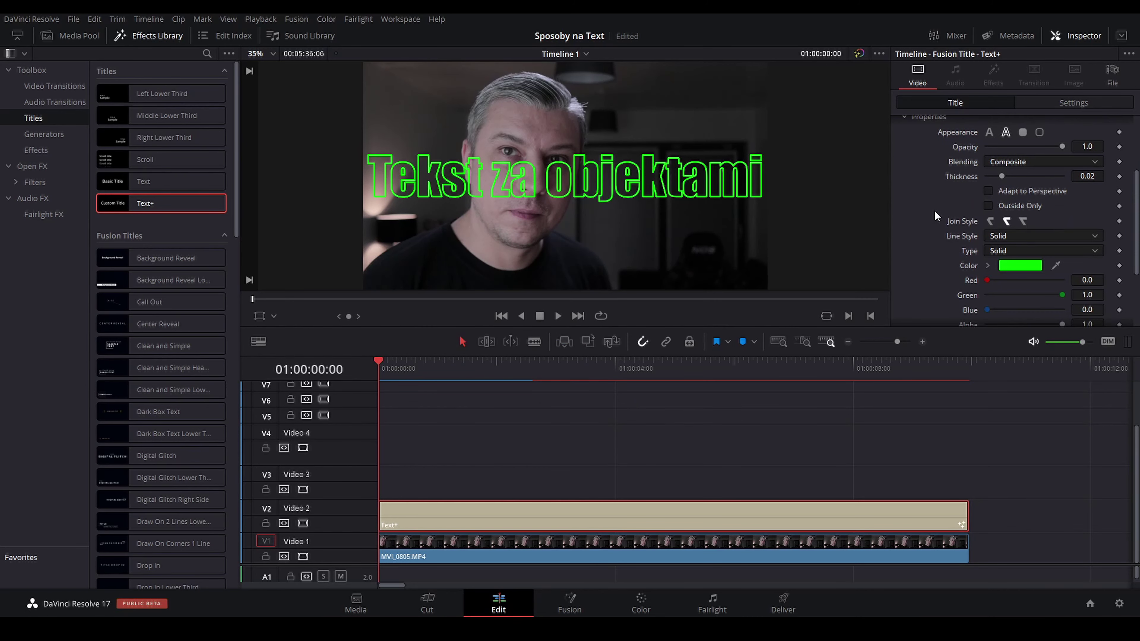
pyautogui.click(1003, 173)
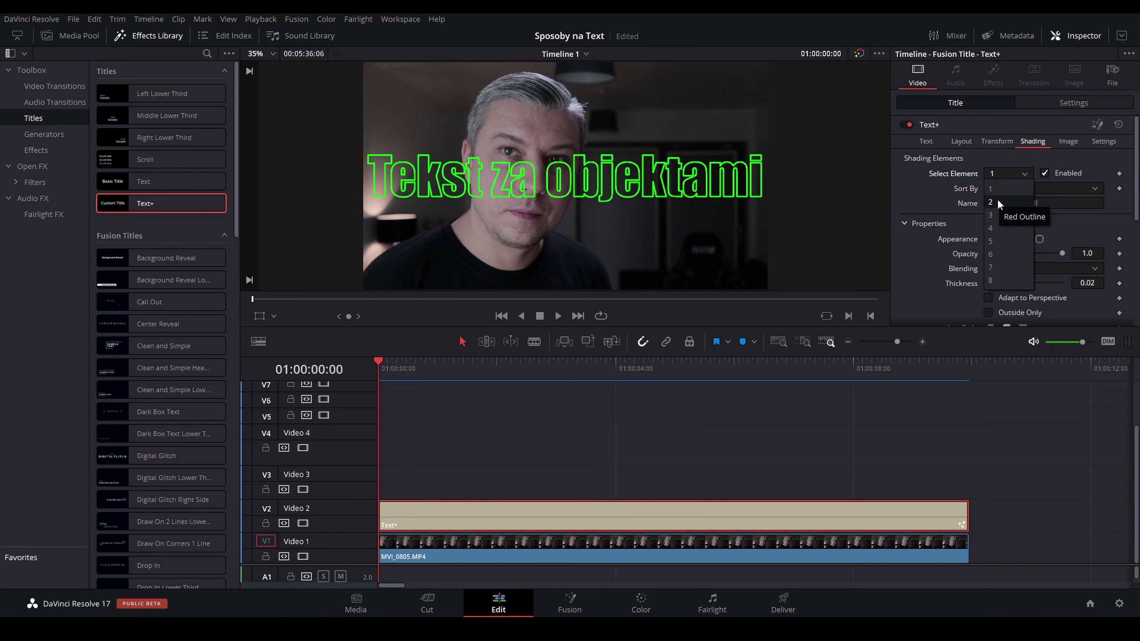
# Select shading element 2 (Red Outline) and expand its Softness settings
pyautogui.click(998, 201)
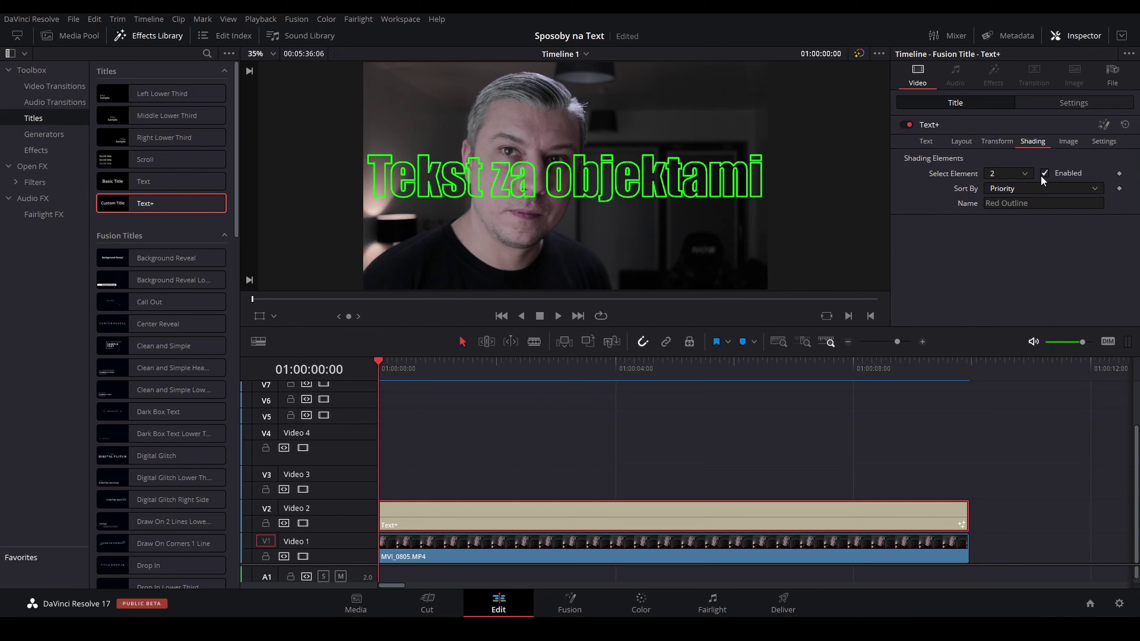
pyautogui.scroll(-3, 1005, 273)
pyautogui.scroll(2, 974, 220)
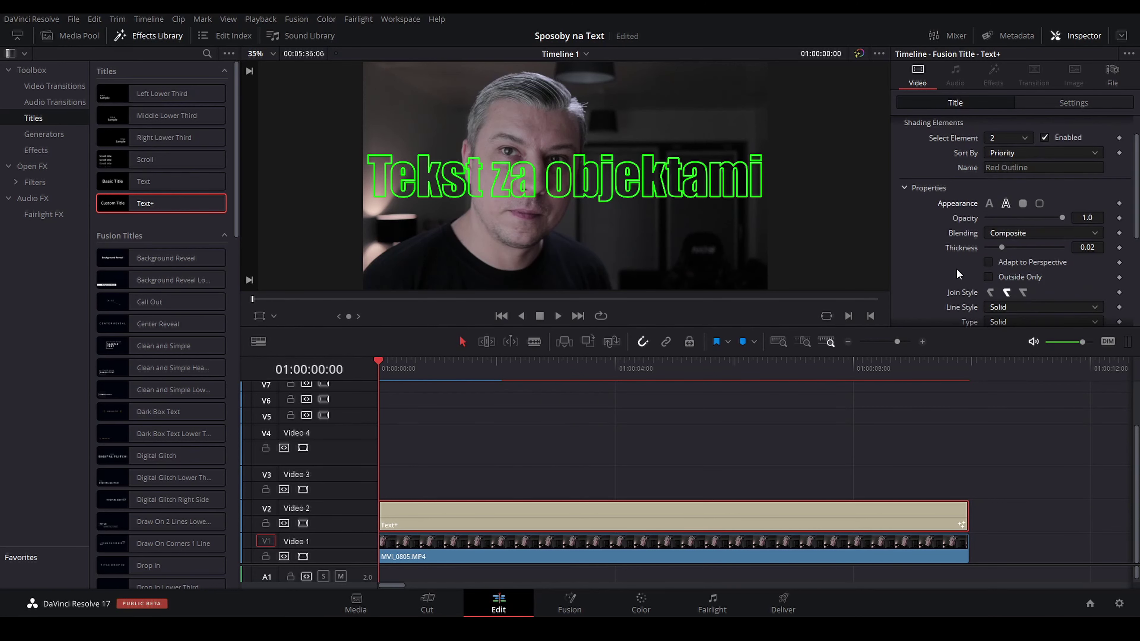
pyautogui.scroll(-3, 949, 274)
pyautogui.scroll(-4, 918, 272)
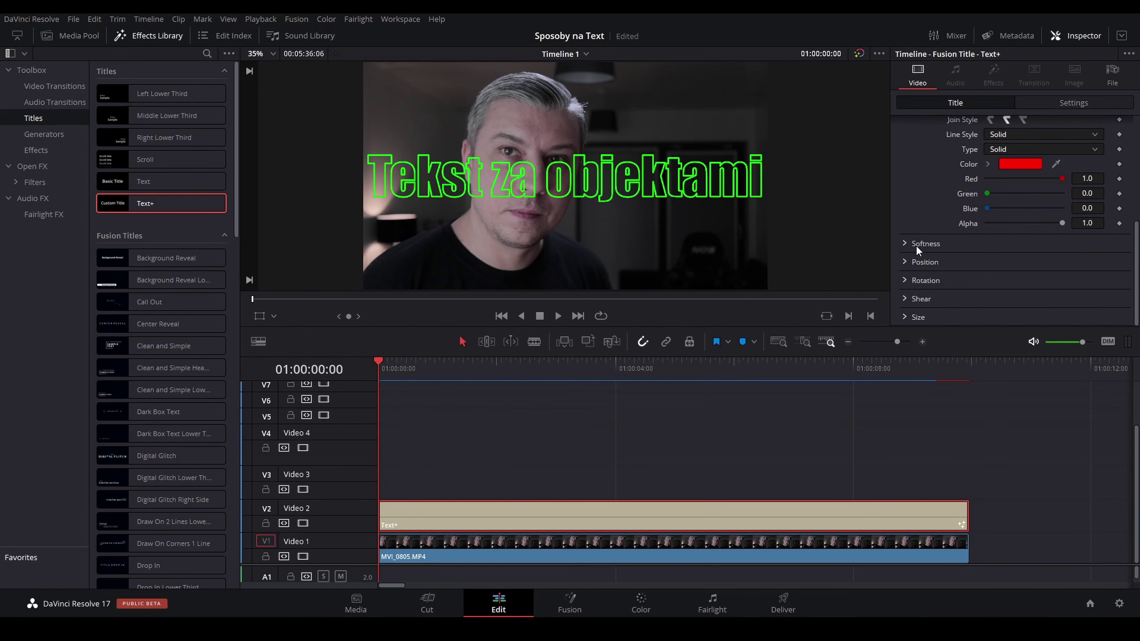
pyautogui.click(918, 243)
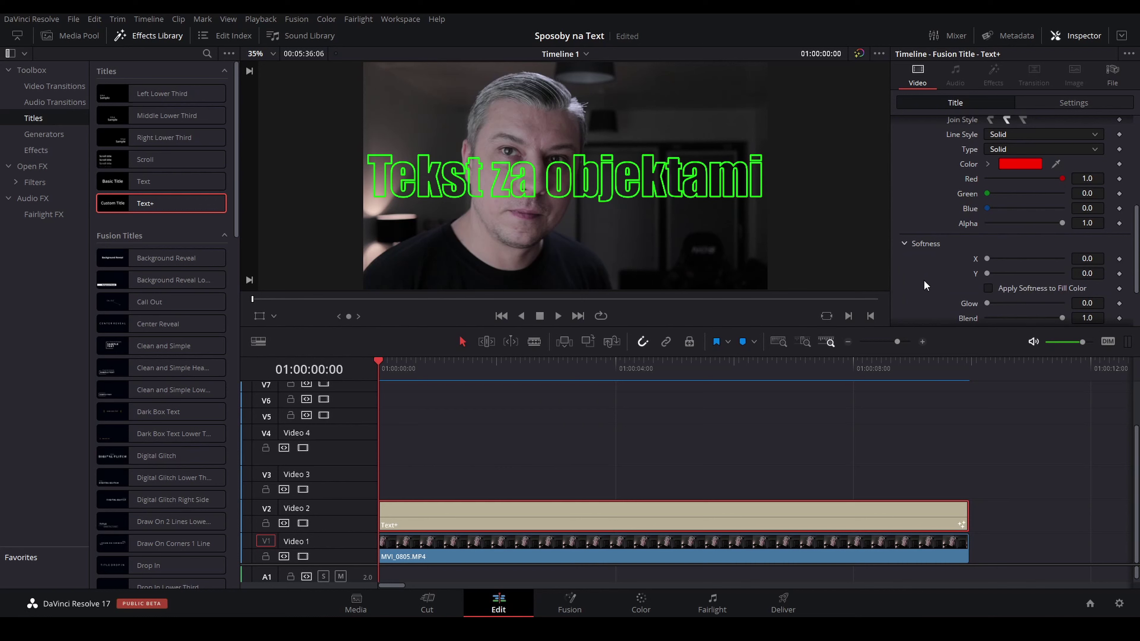
pyautogui.scroll(-1, 925, 286)
# Set the outline softness X and Y to 6 and its glow to about 0.5
pyautogui.click(1088, 223)
pyautogui.write('16')
pyautogui.press('Tab')
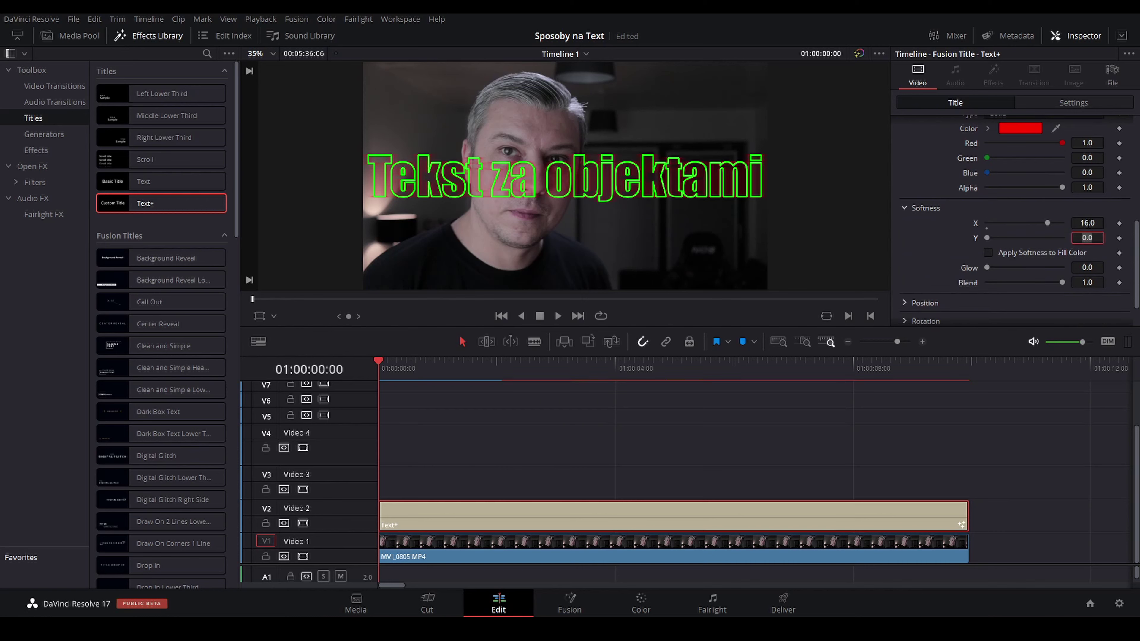
pyautogui.click(1088, 225)
pyautogui.write('6')
pyautogui.press('Tab')
pyautogui.write('6')
pyautogui.press('Tab')
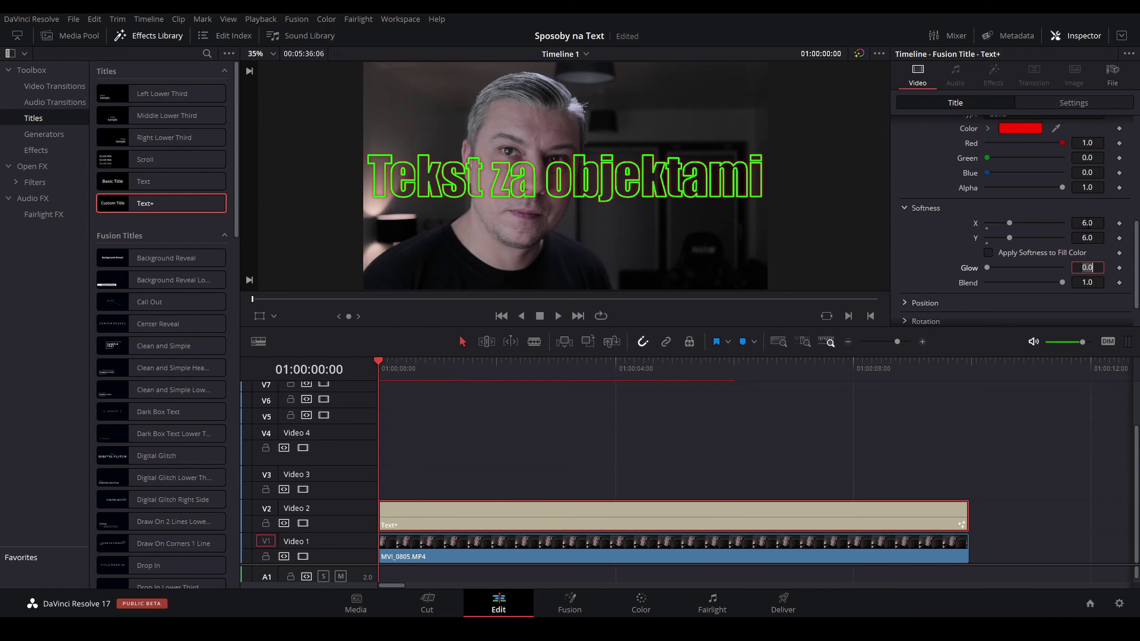
pyautogui.write('0.3')
pyautogui.press('Return')
pyautogui.moveTo(1010, 267); pyautogui.dragTo(1023, 268)
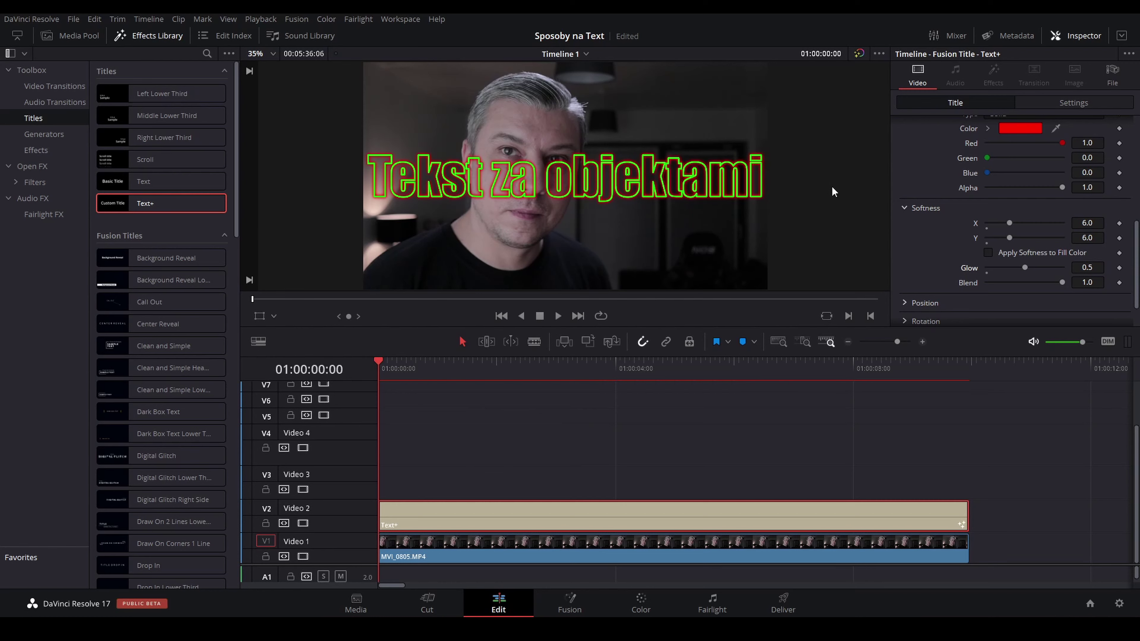
# Change the second outline's colour from red to bright green
pyautogui.scroll(3, 999, 226)
pyautogui.scroll(2, 999, 225)
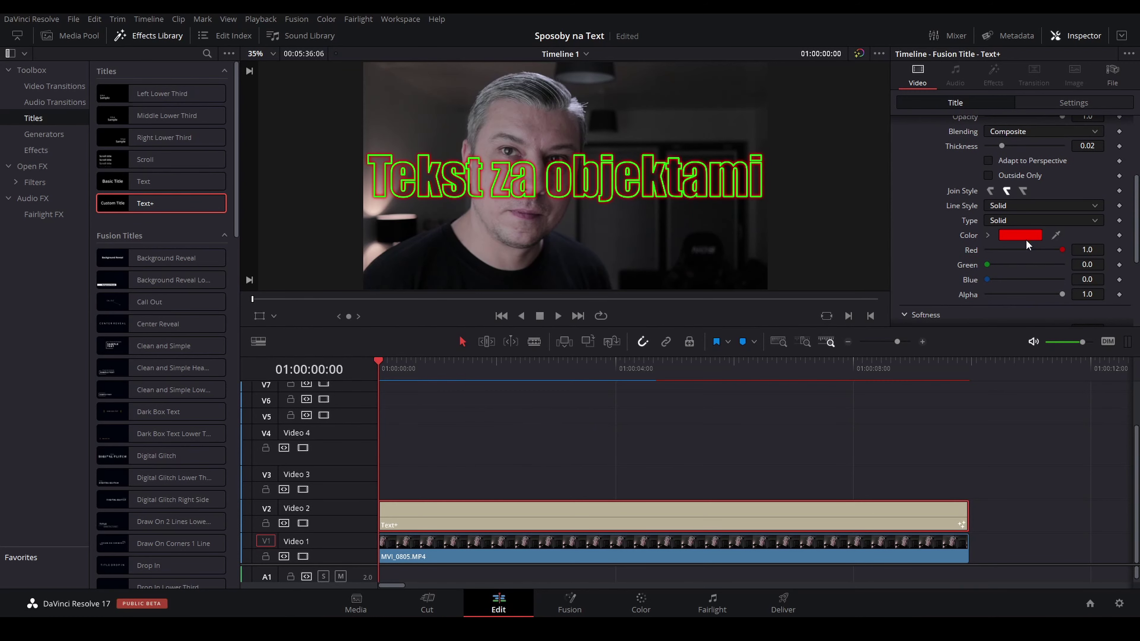
pyautogui.click(1026, 237)
pyautogui.click(518, 217)
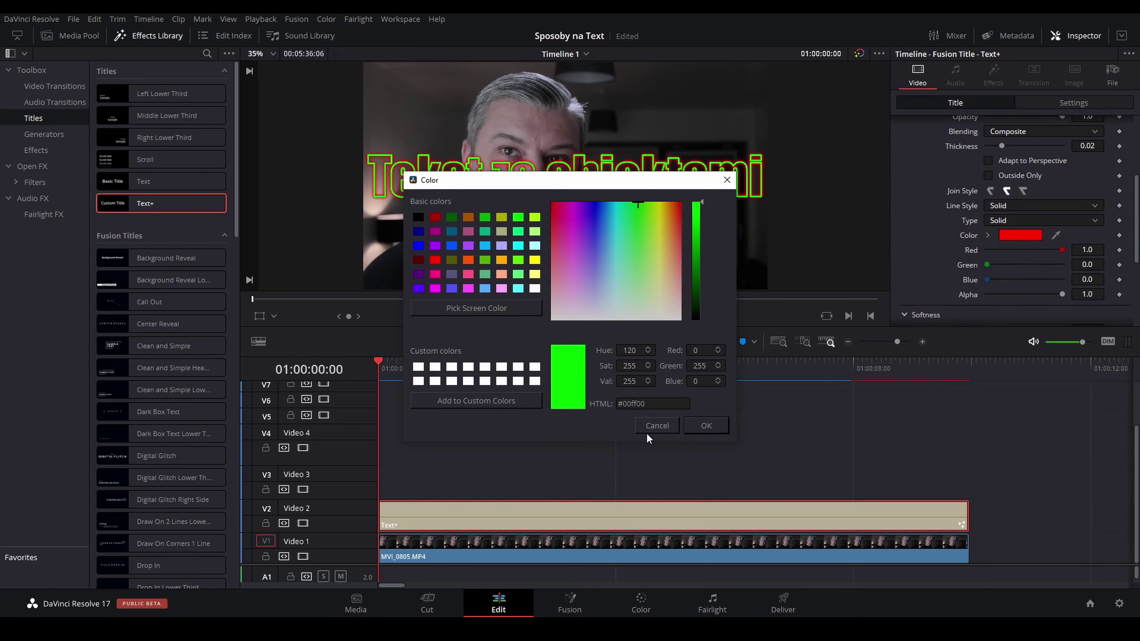
pyautogui.click(706, 425)
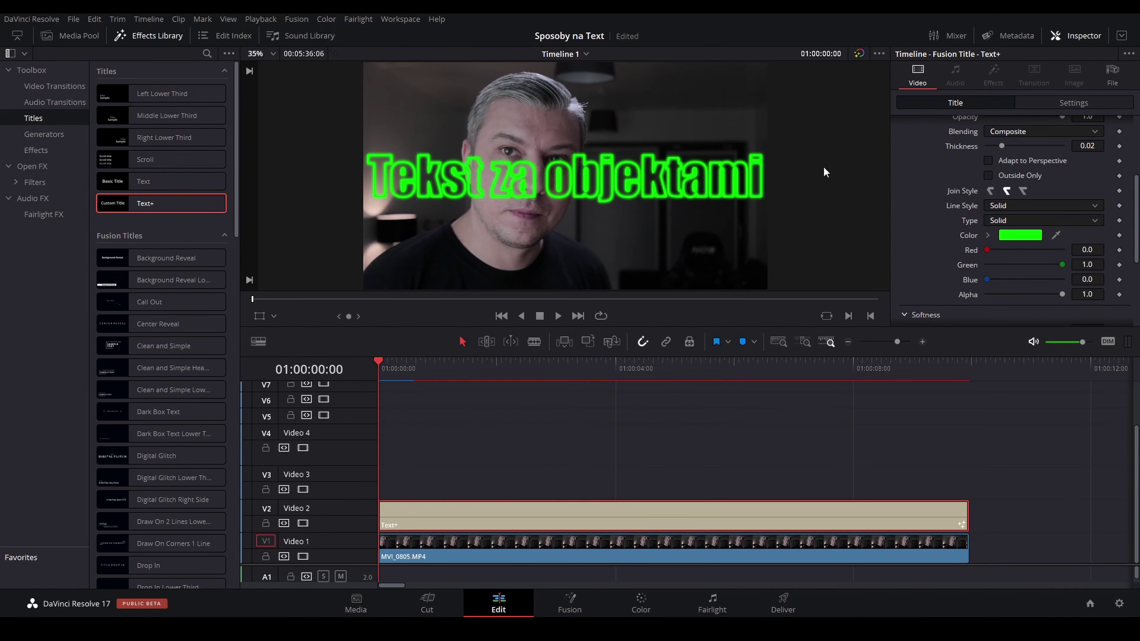
pyautogui.scroll(5, 967, 210)
pyautogui.scroll(1, 541, 294)
pyautogui.scroll(-1, 541, 294)
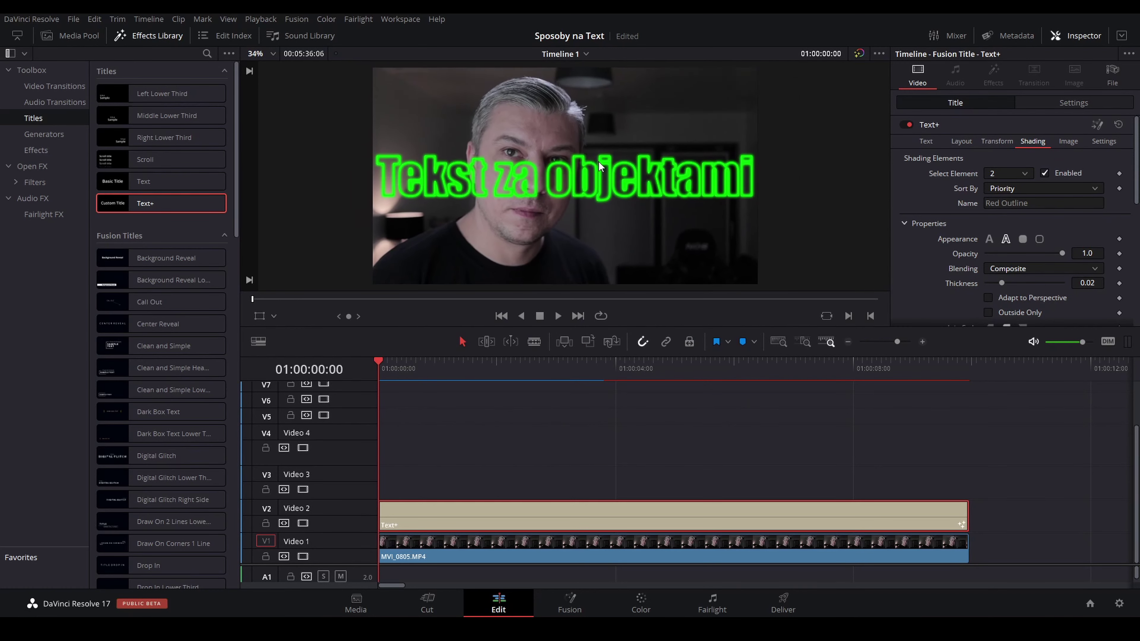
pyautogui.click(170, 40)
# Add a Write On keyframe at 01:00:01:00 with the text fully written (start 0.0, end 1.0)
pyautogui.moveTo(141, 369)
pyautogui.mouseDown()
pyautogui.moveTo(234, 369)
pyautogui.moveTo(126, 380)
pyautogui.mouseUp()
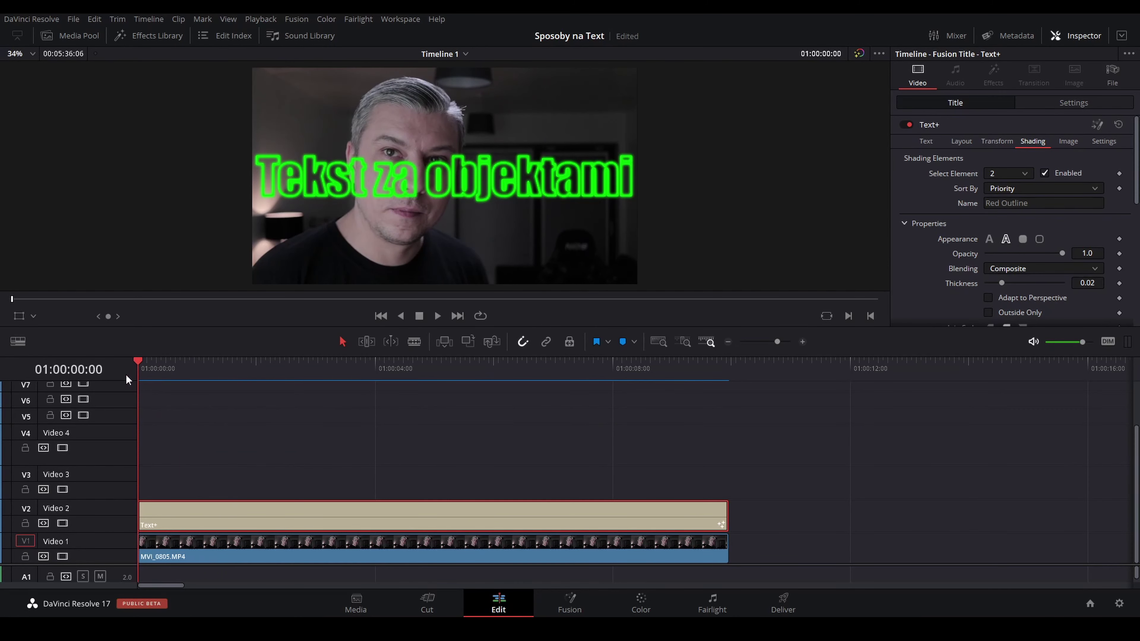
pyautogui.scroll(-5, 922, 270)
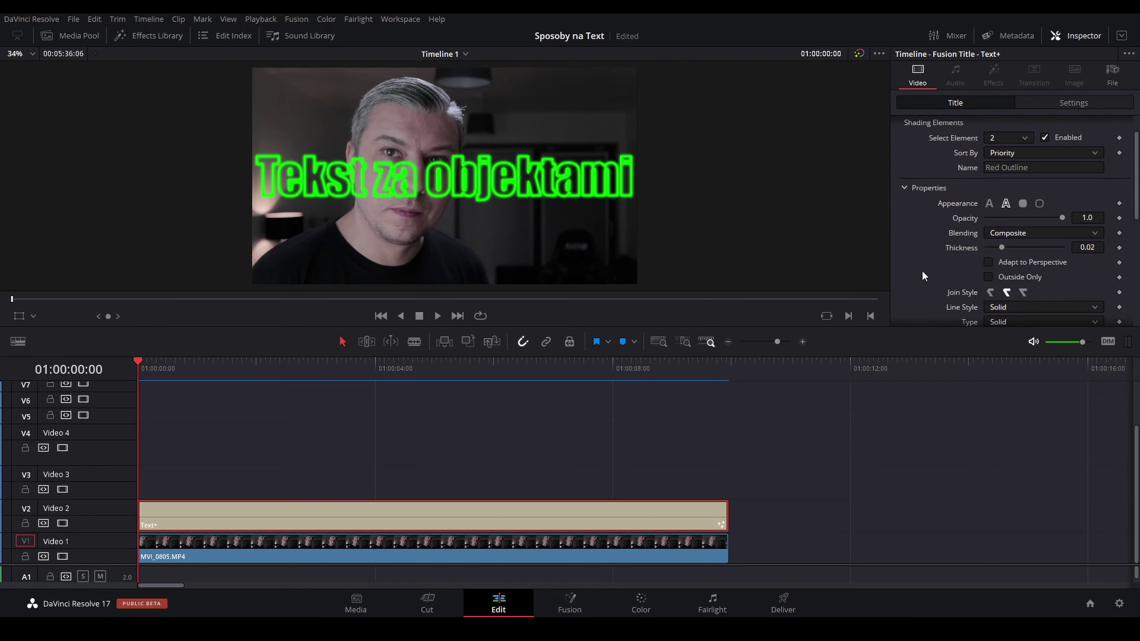
pyautogui.scroll(-3, 920, 278)
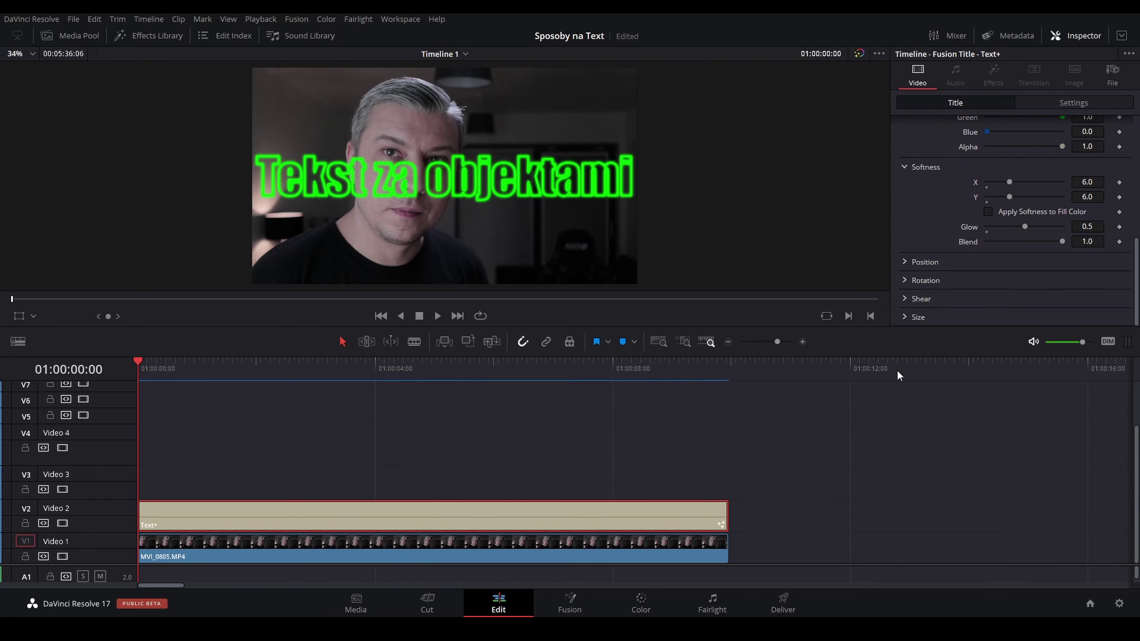
pyautogui.scroll(8, 932, 235)
pyautogui.scroll(-3, 933, 234)
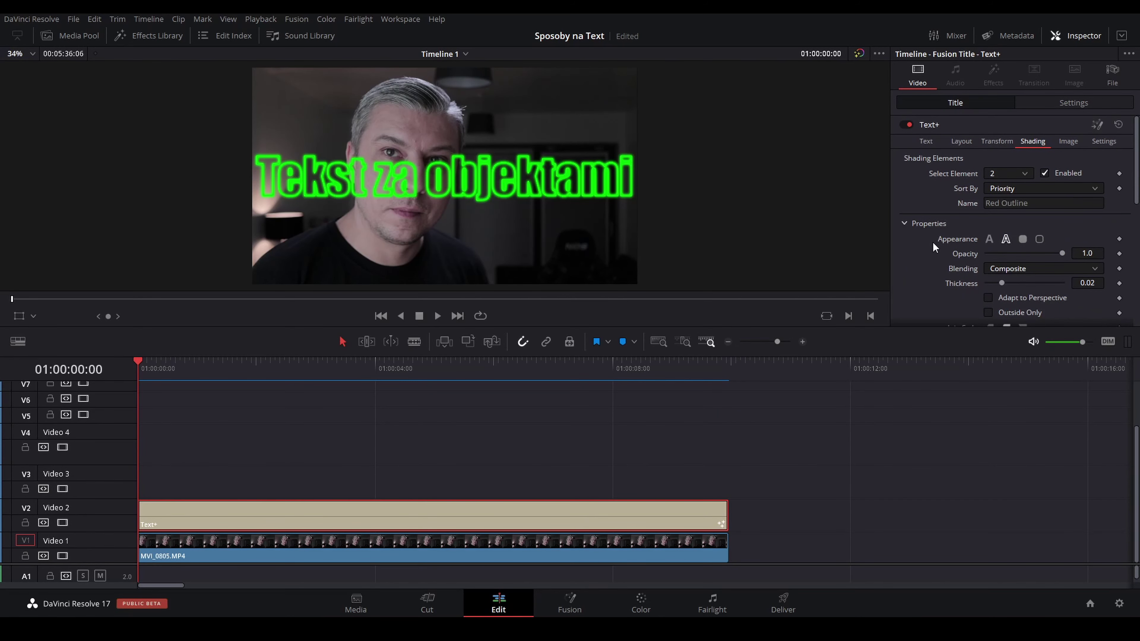
pyautogui.scroll(3, 933, 242)
pyautogui.click(926, 141)
pyautogui.scroll(-5, 934, 289)
pyautogui.scroll(5, 911, 214)
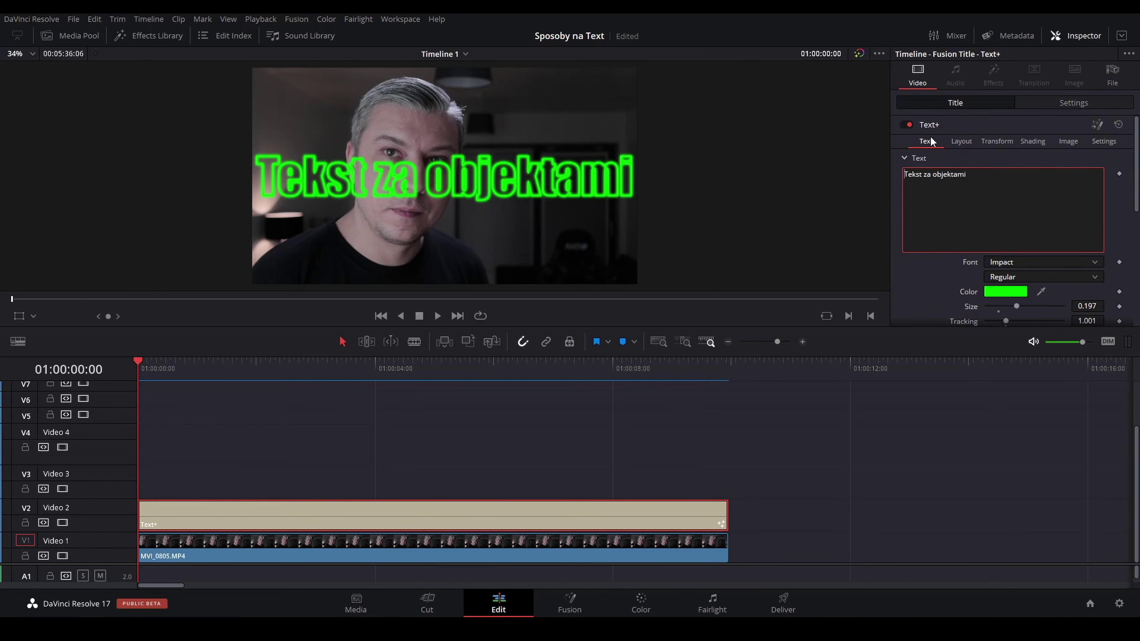
pyautogui.scroll(-5, 957, 270)
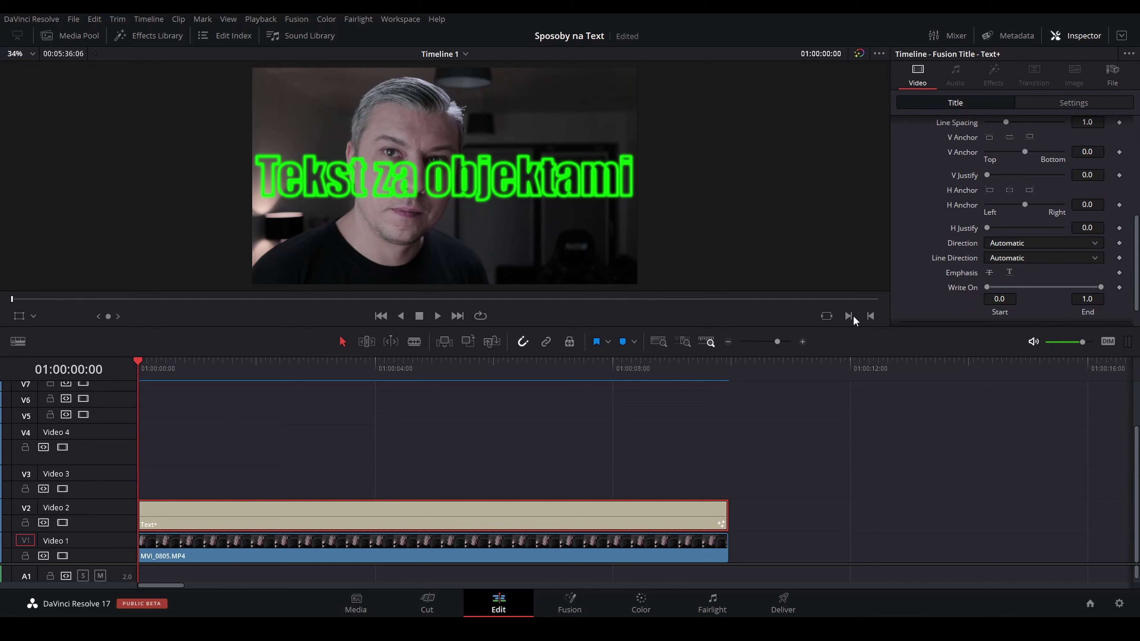
pyautogui.press('space')
pyautogui.moveTo(166, 362); pyautogui.dragTo(200, 368)
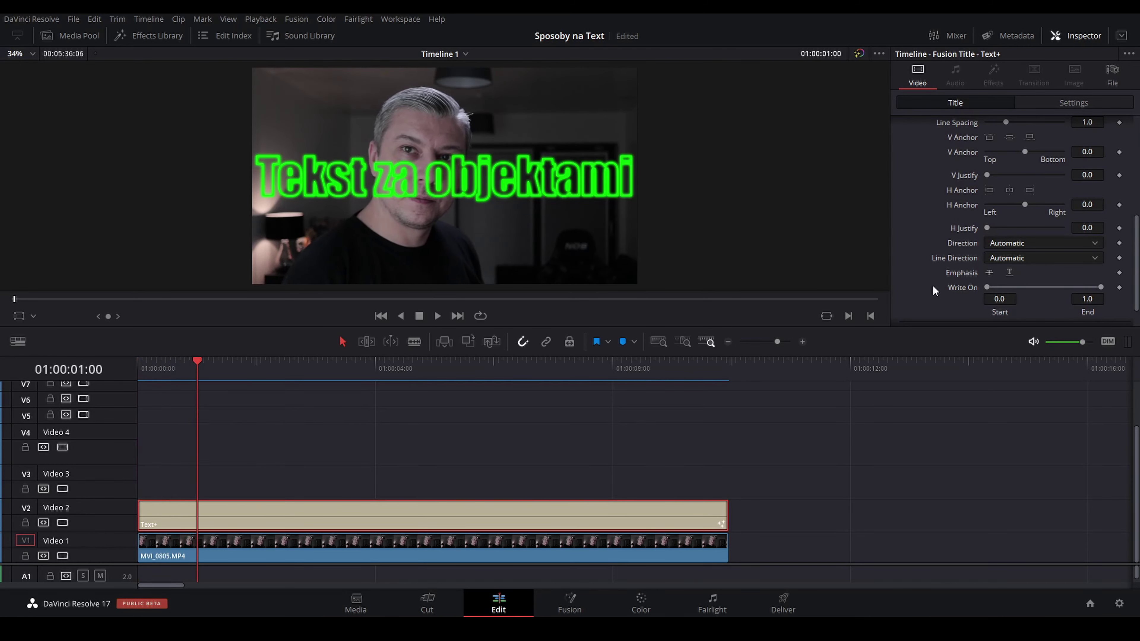
pyautogui.click(1119, 287)
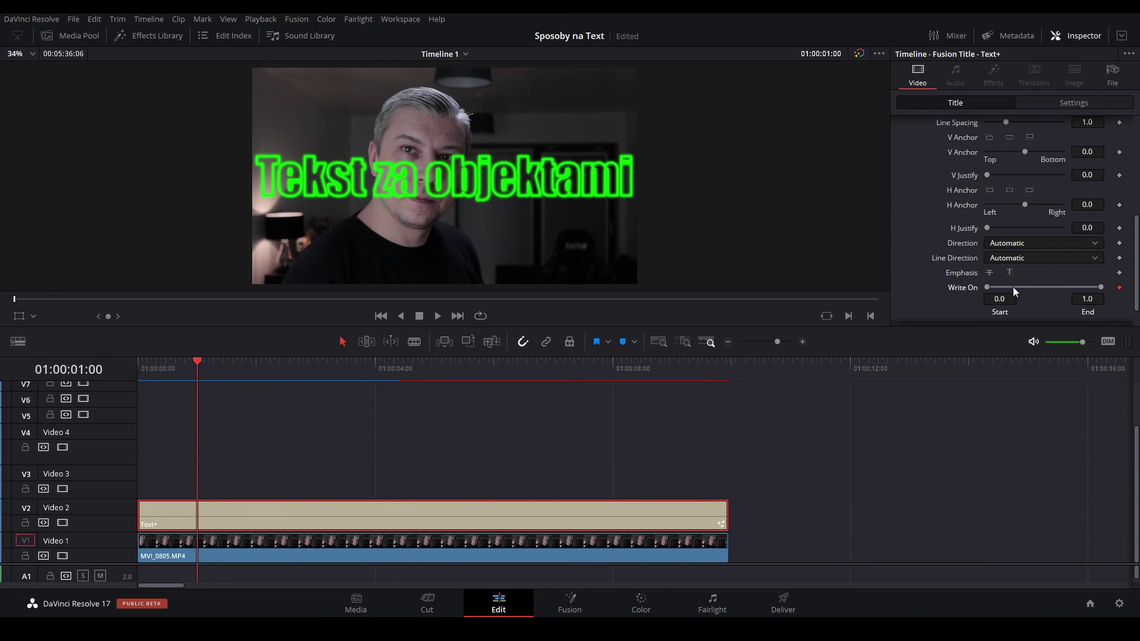
# At the clip start, set Write On End to 0.0 so the title writes on
pyautogui.moveTo(197, 363); pyautogui.dragTo(138, 362)
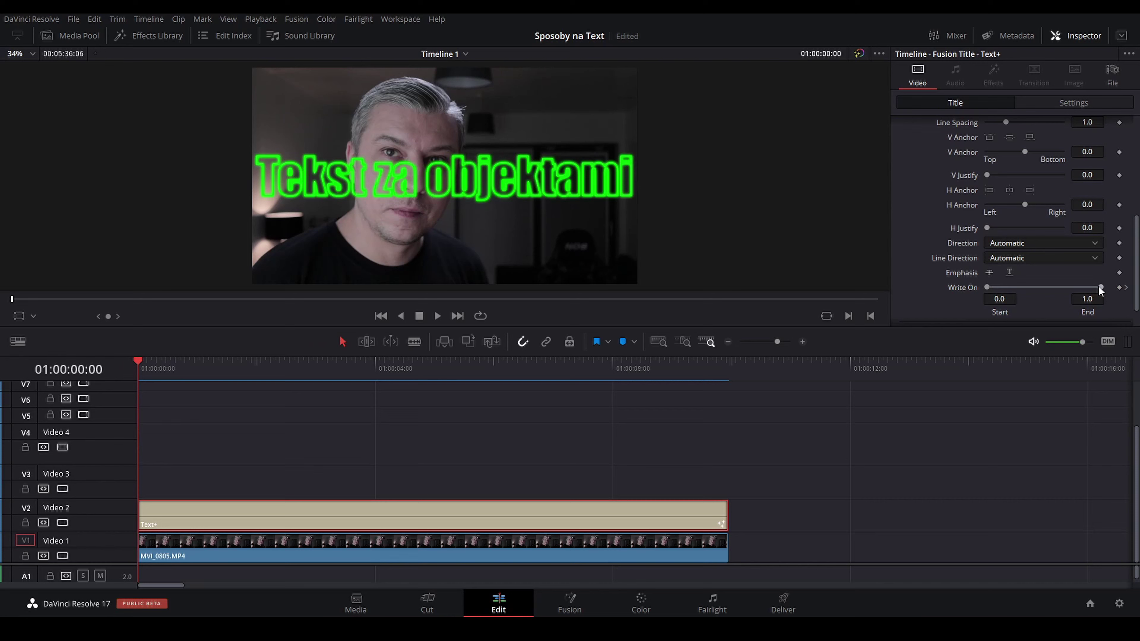
pyautogui.moveTo(1100, 288); pyautogui.dragTo(961, 289)
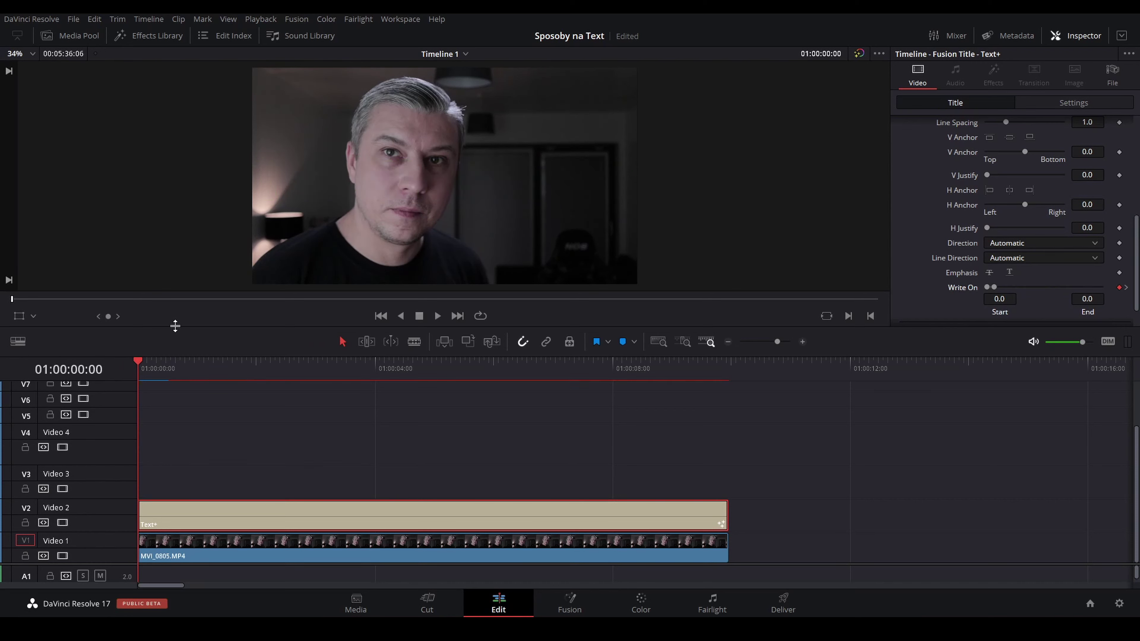
pyautogui.moveTo(149, 366)
pyautogui.mouseDown()
pyautogui.moveTo(736, 386)
pyautogui.moveTo(677, 389)
pyautogui.mouseUp()
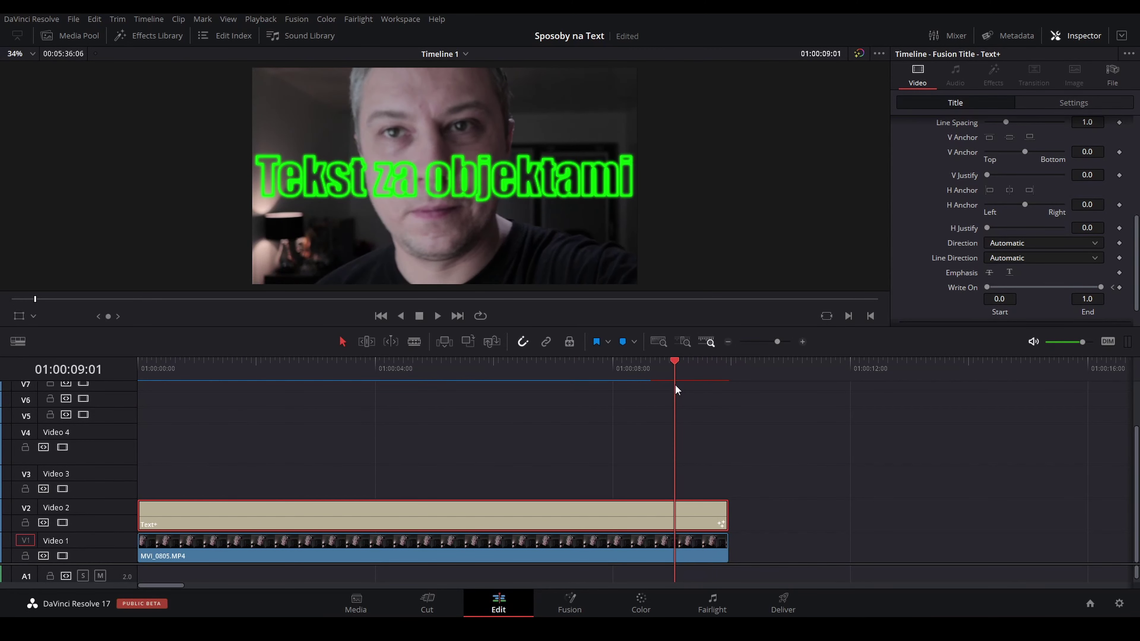
# Keyframe at 01:00:09:00, set Write On Start to 1.0 at the clip end, and review
pyautogui.click(1113, 288)
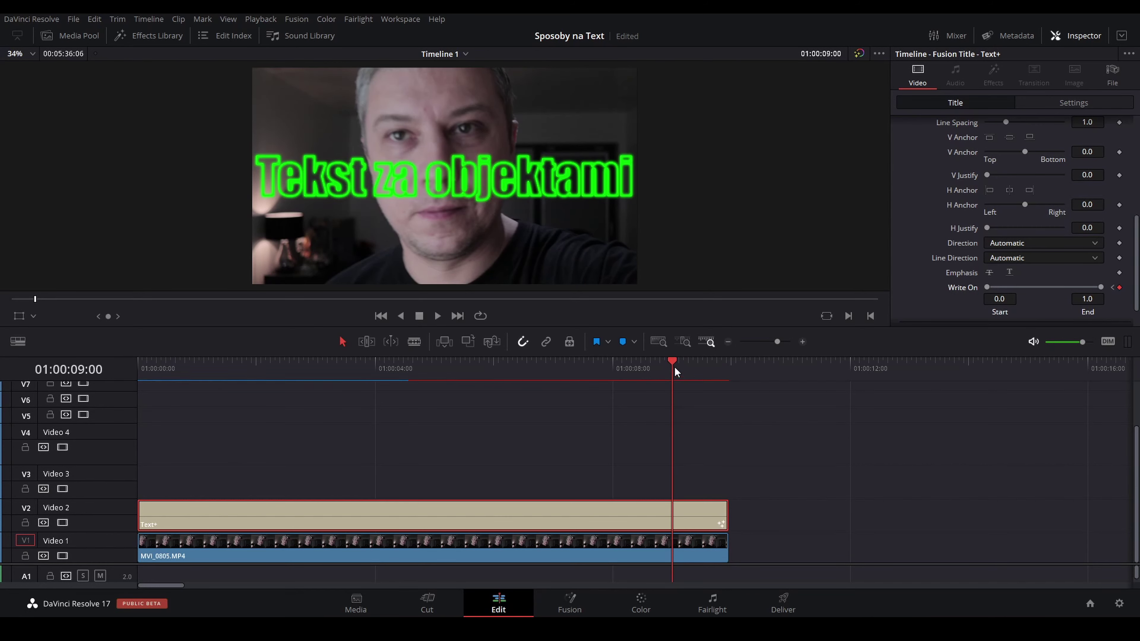
pyautogui.moveTo(676, 372); pyautogui.dragTo(729, 373)
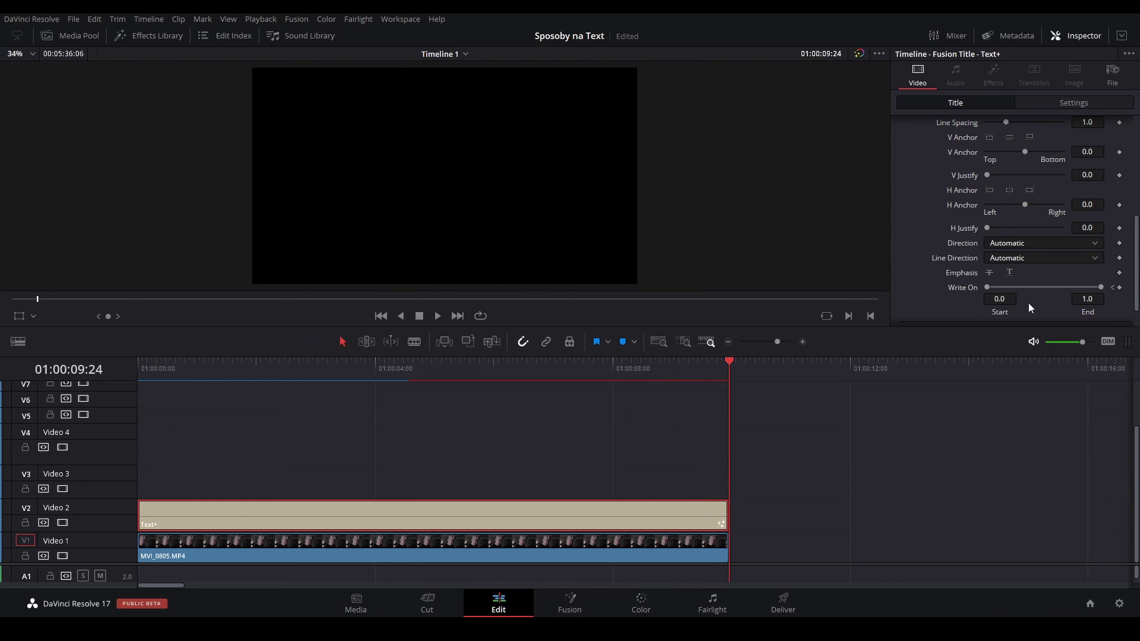
pyautogui.moveTo(987, 288); pyautogui.dragTo(1112, 298)
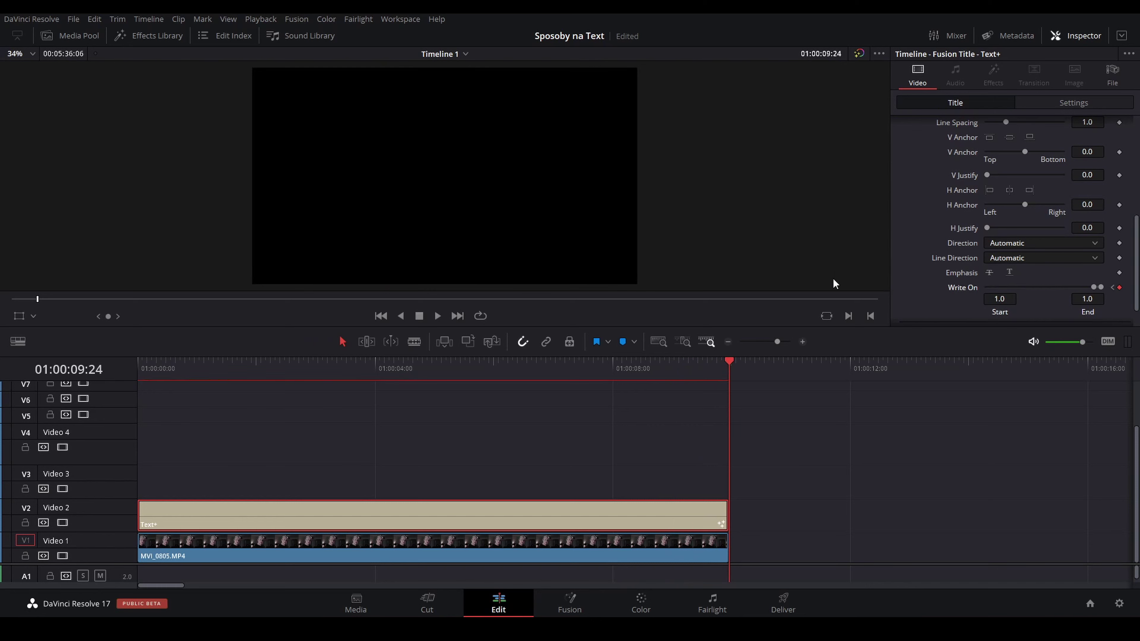
pyautogui.moveTo(725, 361)
pyautogui.mouseDown()
pyautogui.moveTo(144, 379)
pyautogui.moveTo(710, 400)
pyautogui.moveTo(464, 403)
pyautogui.moveTo(505, 426)
pyautogui.moveTo(359, 444)
pyautogui.mouseUp()
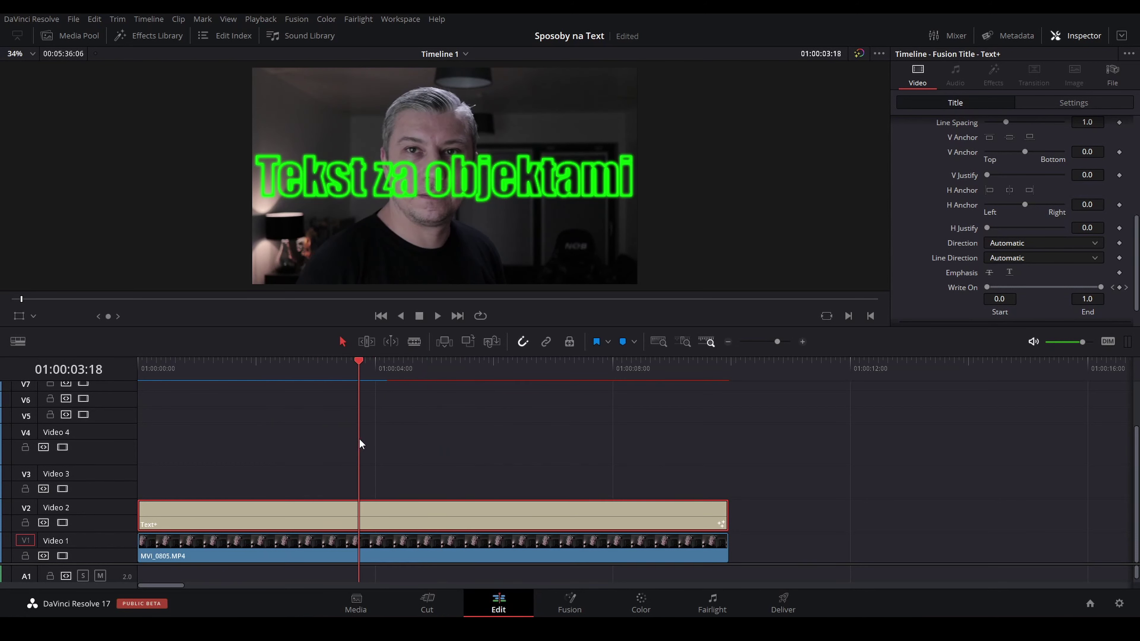
pyautogui.moveTo(359, 444); pyautogui.dragTo(165, 475)
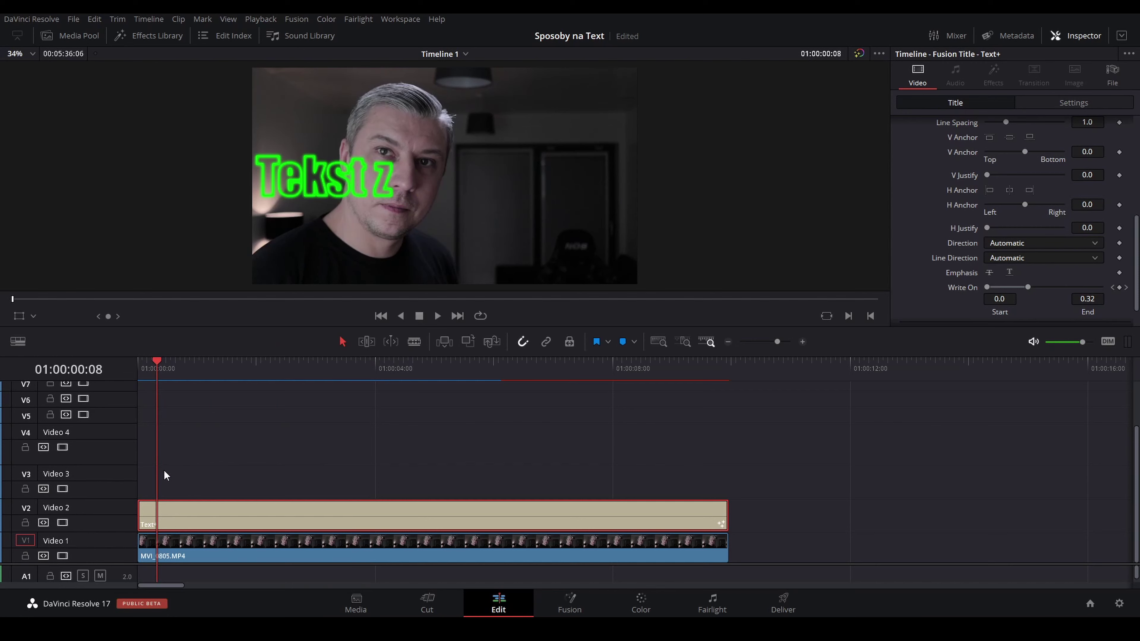
# Alt-drag a copy of MVI_0805.MP4 onto Video 3 and bring it into the Color page
pyautogui.click(376, 542)
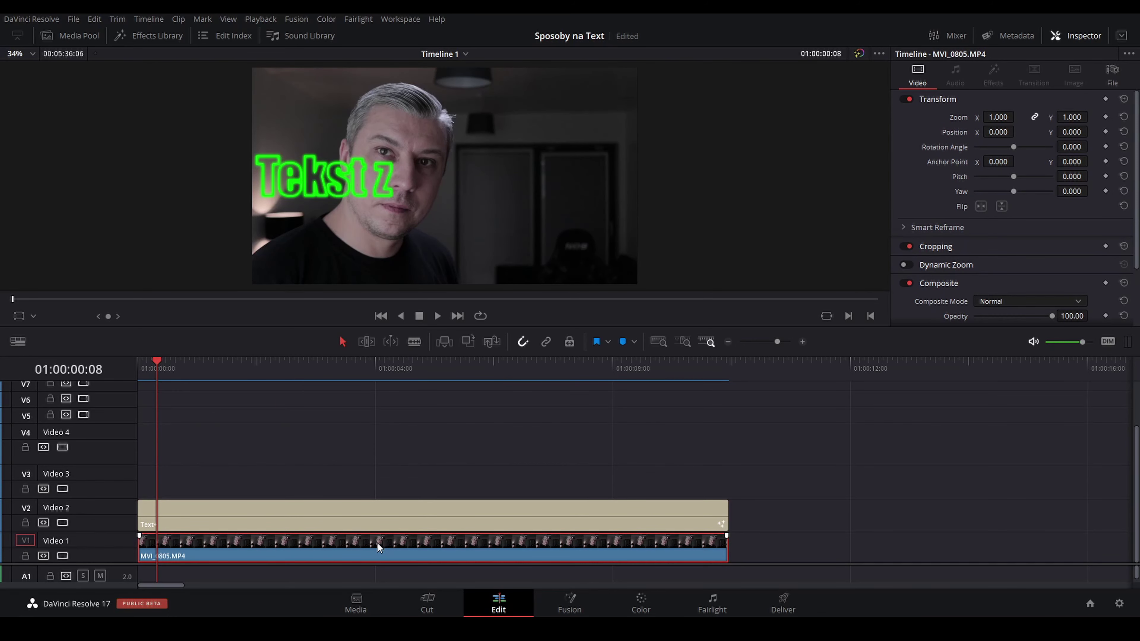
pyautogui.moveTo(376, 542)
pyautogui.mouseDown()
pyautogui.moveTo(386, 480)
pyautogui.moveTo(356, 480)
pyautogui.mouseUp()
pyautogui.moveTo(156, 358)
pyautogui.mouseDown()
pyautogui.moveTo(344, 389)
pyautogui.moveTo(430, 482)
pyautogui.mouseUp()
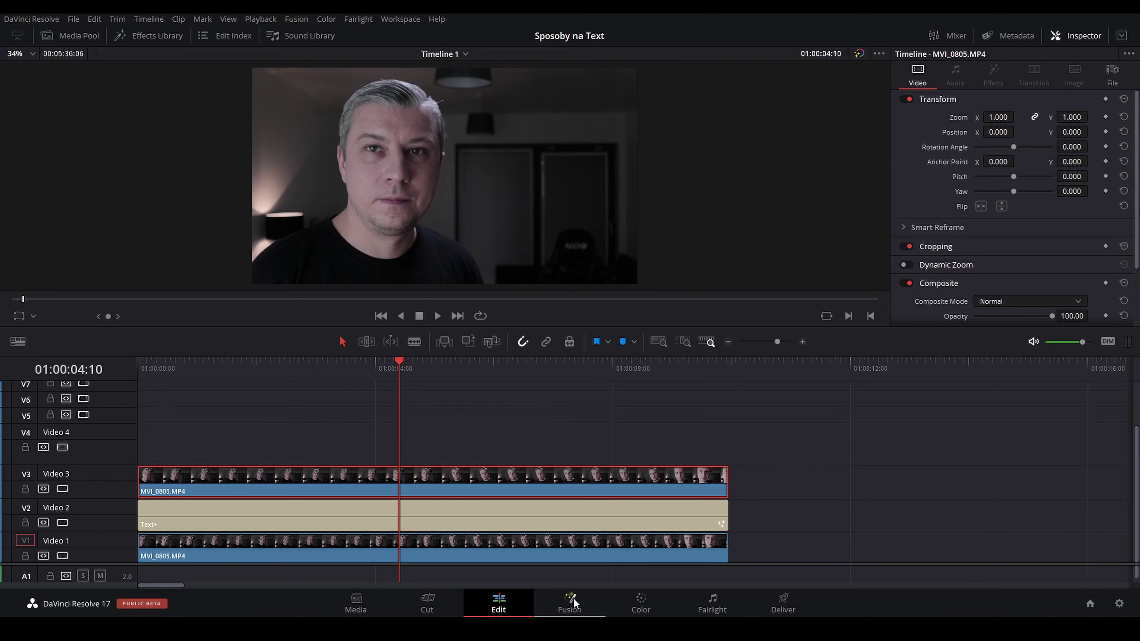
pyautogui.click(656, 600)
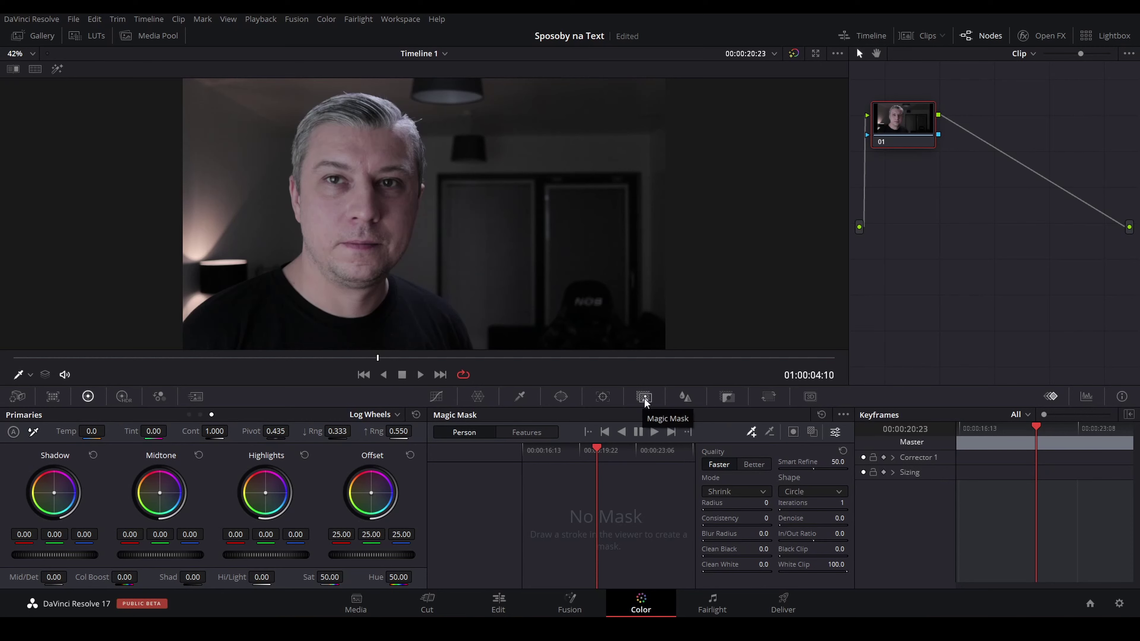
# At 01:00:05:05, draw a Person Magic Mask stroke down the speaker's face and shoulder
pyautogui.moveTo(377, 358); pyautogui.dragTo(443, 358)
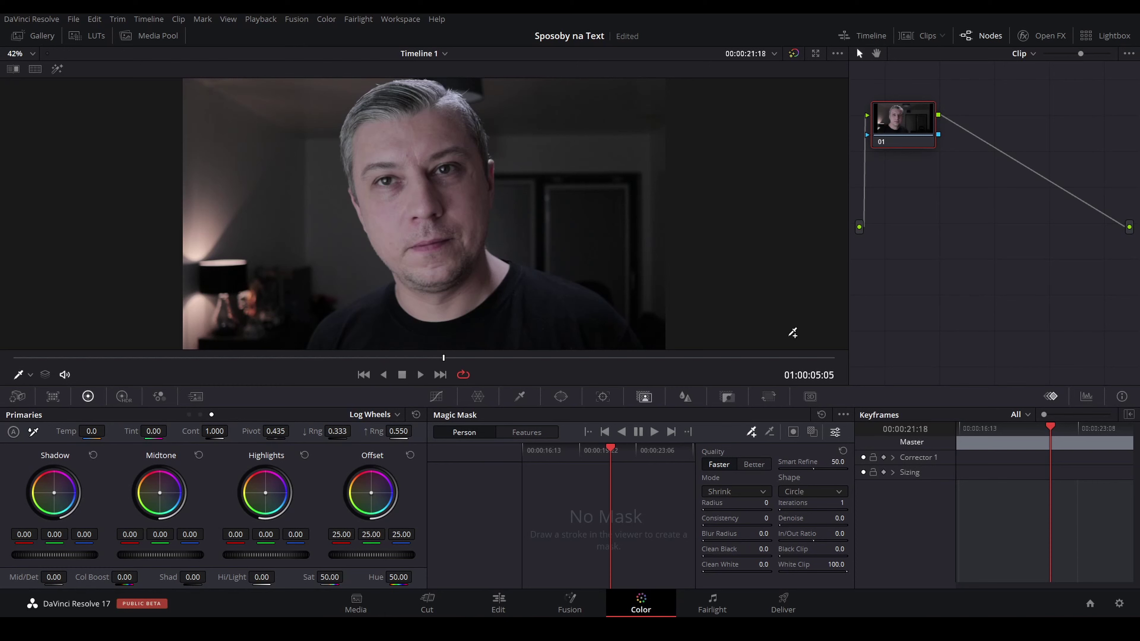
pyautogui.moveTo(367, 125)
pyautogui.mouseDown()
pyautogui.moveTo(400, 312)
pyautogui.moveTo(574, 320)
pyautogui.mouseUp()
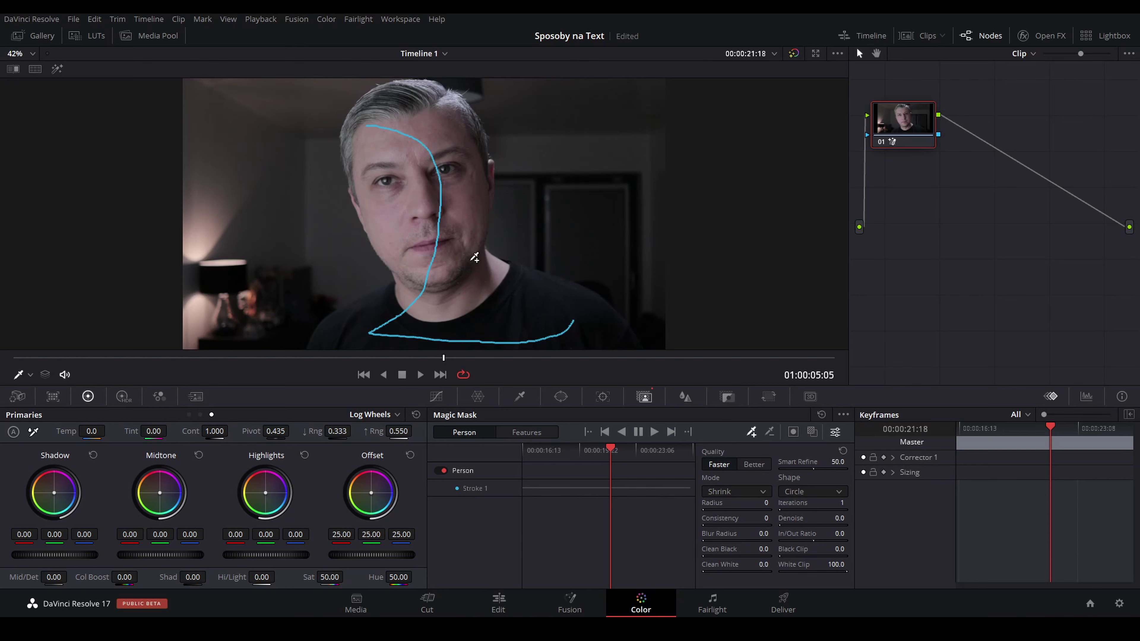
# Track the speaker's Magic Mask stroke forward, then backward from the first tracked frame
pyautogui.click(814, 435)
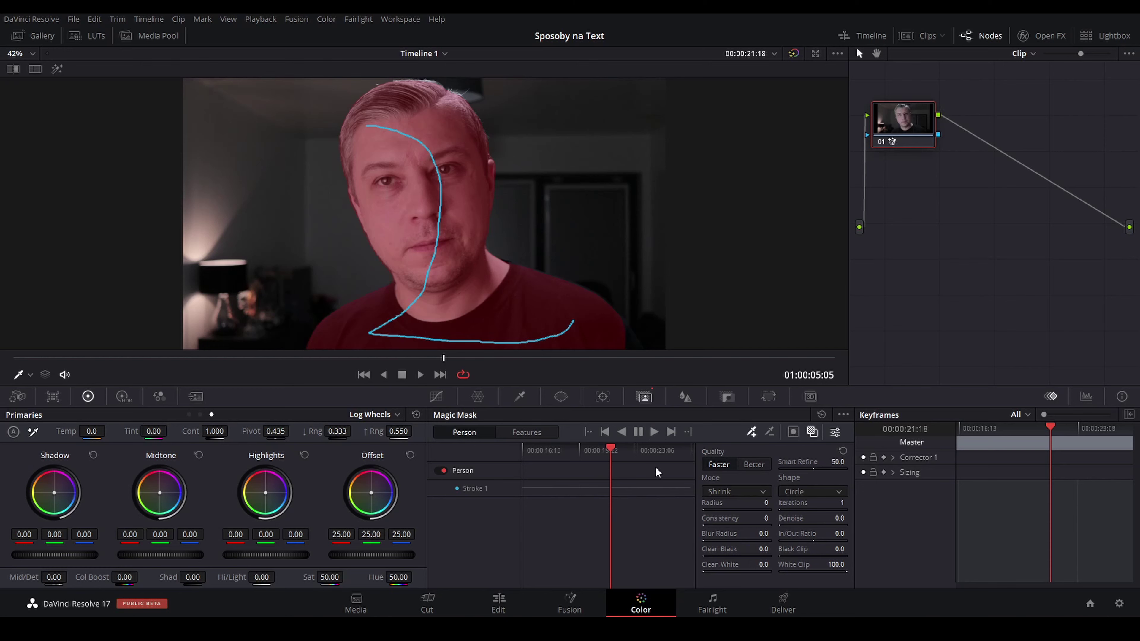
pyautogui.click(654, 435)
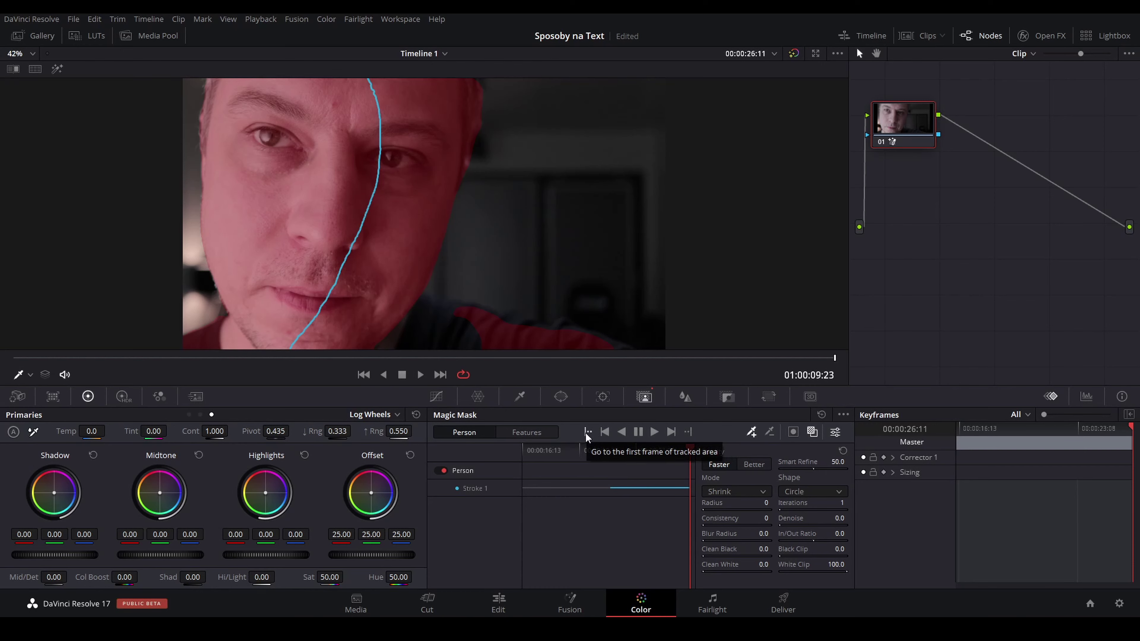
pyautogui.click(586, 433)
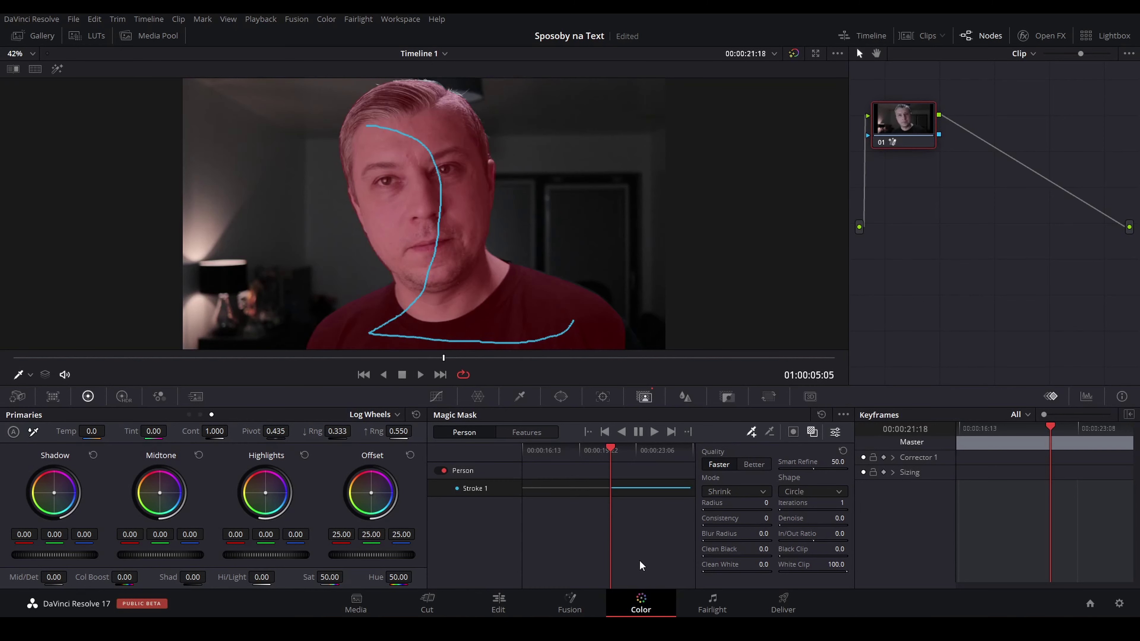
pyautogui.click(623, 433)
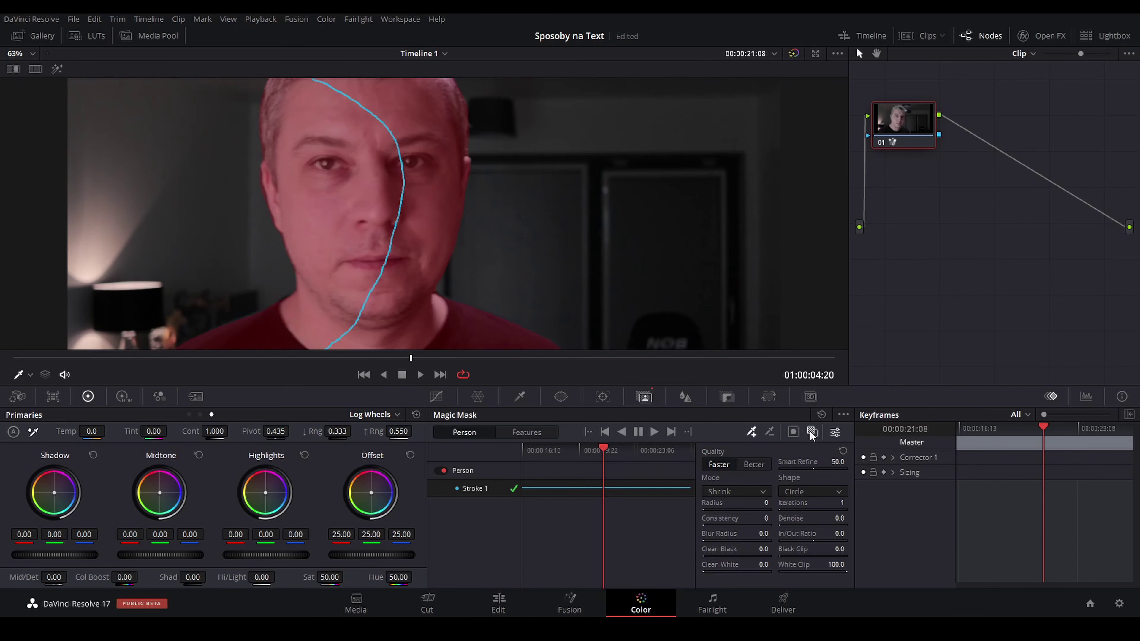
# Hide the mask overlay and connect the node's alpha to a new Alpha Output
pyautogui.click(812, 433)
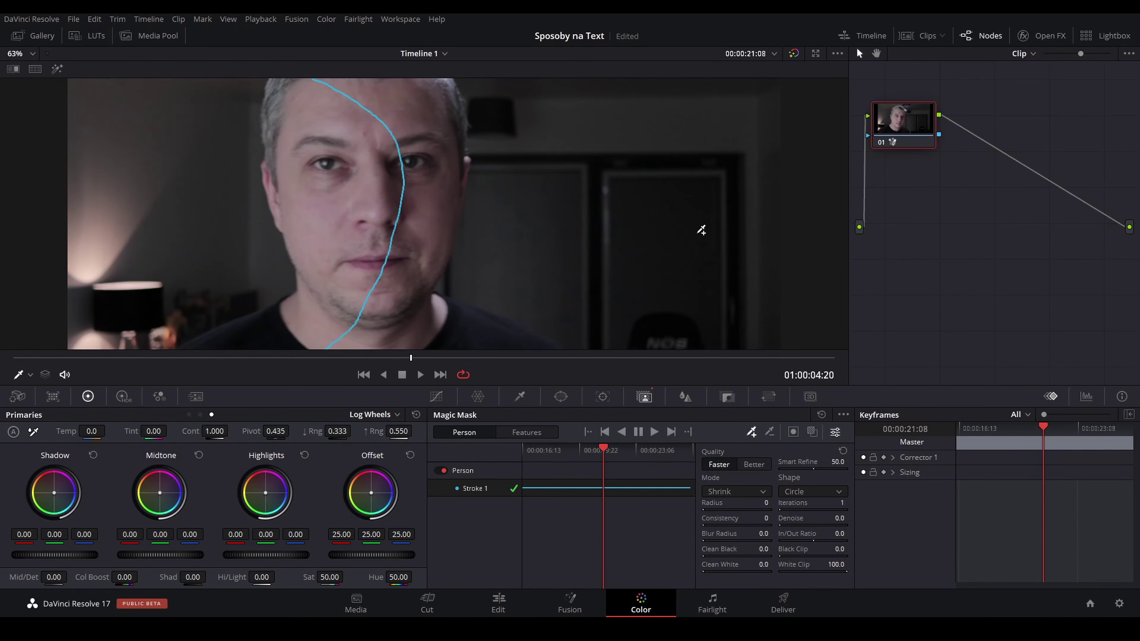
pyautogui.rightClick(994, 209)
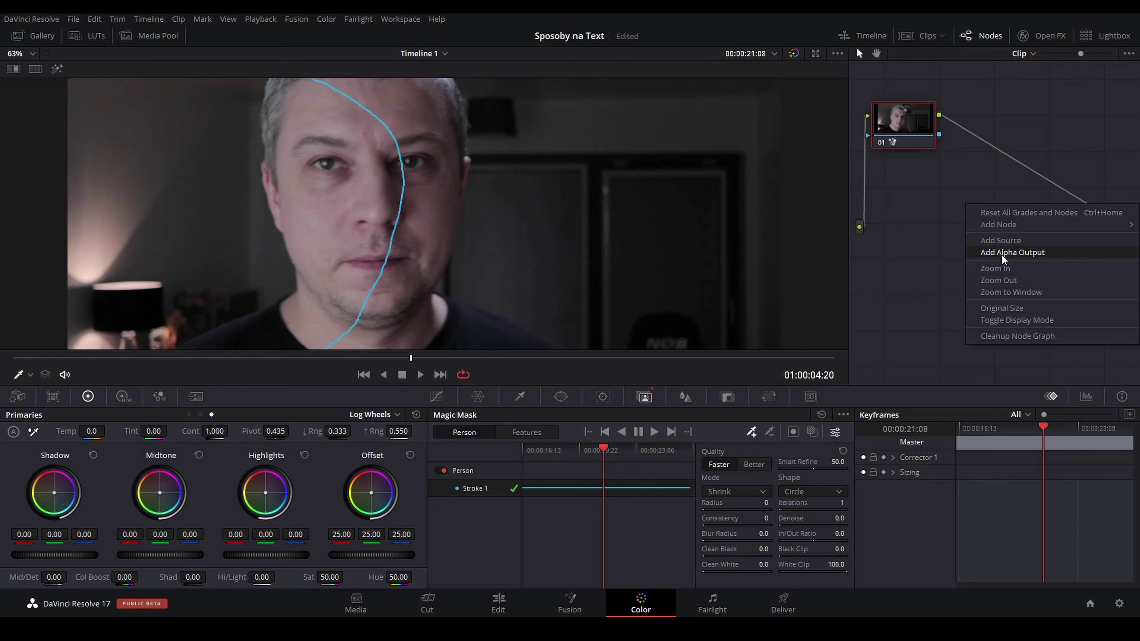
pyautogui.click(992, 253)
pyautogui.moveTo(940, 134); pyautogui.dragTo(1130, 249)
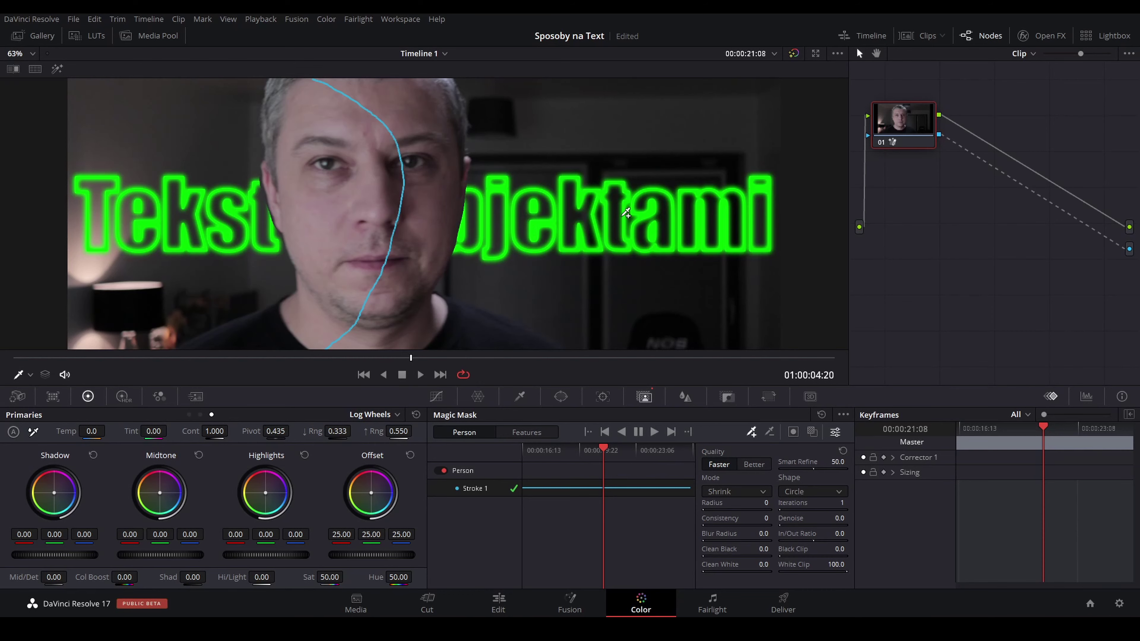
# Widen the mask Radius and set Blur Radius to 7.0 to soften the speaker's edges
pyautogui.scroll(-1, 570, 256)
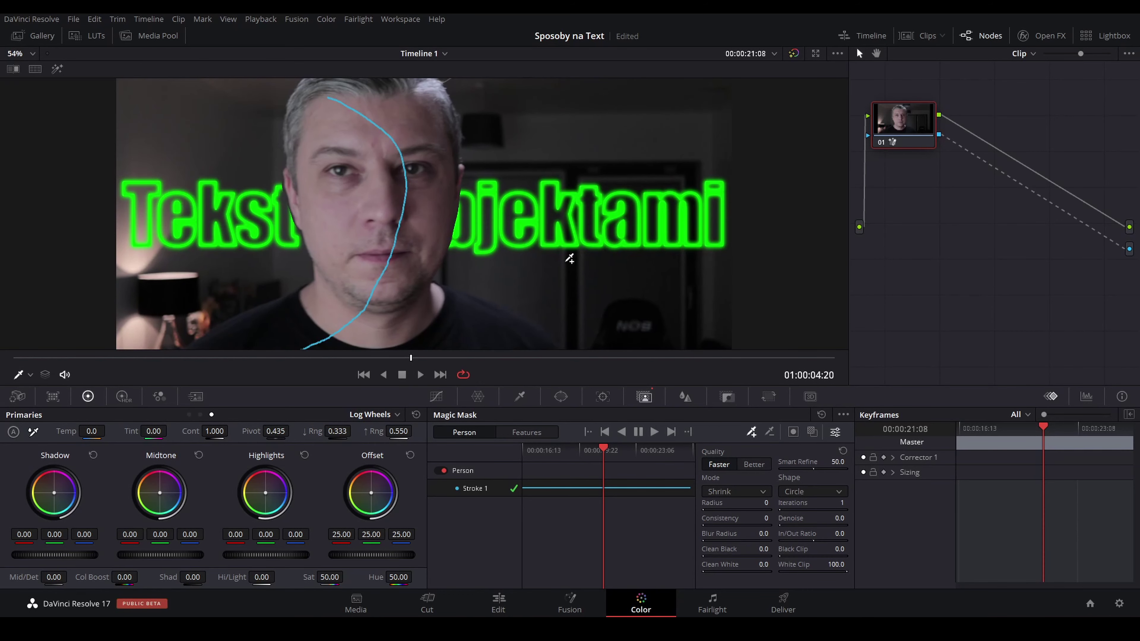
pyautogui.scroll(3, 224, 205)
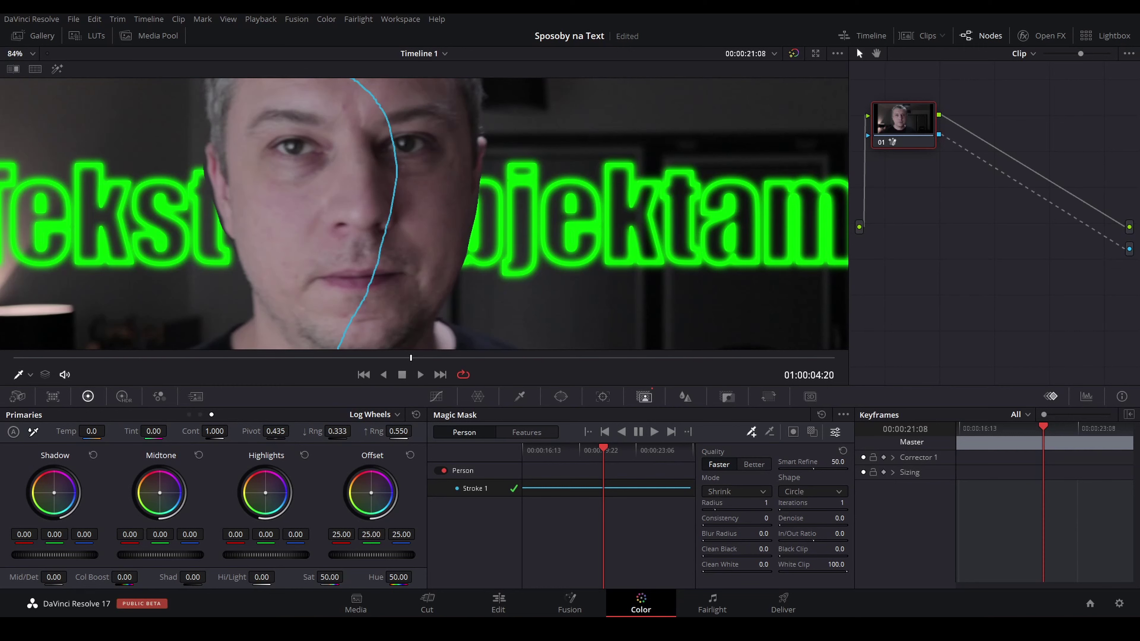
pyautogui.moveTo(715, 510); pyautogui.dragTo(762, 509)
pyautogui.moveTo(434, 365); pyautogui.dragTo(570, 380)
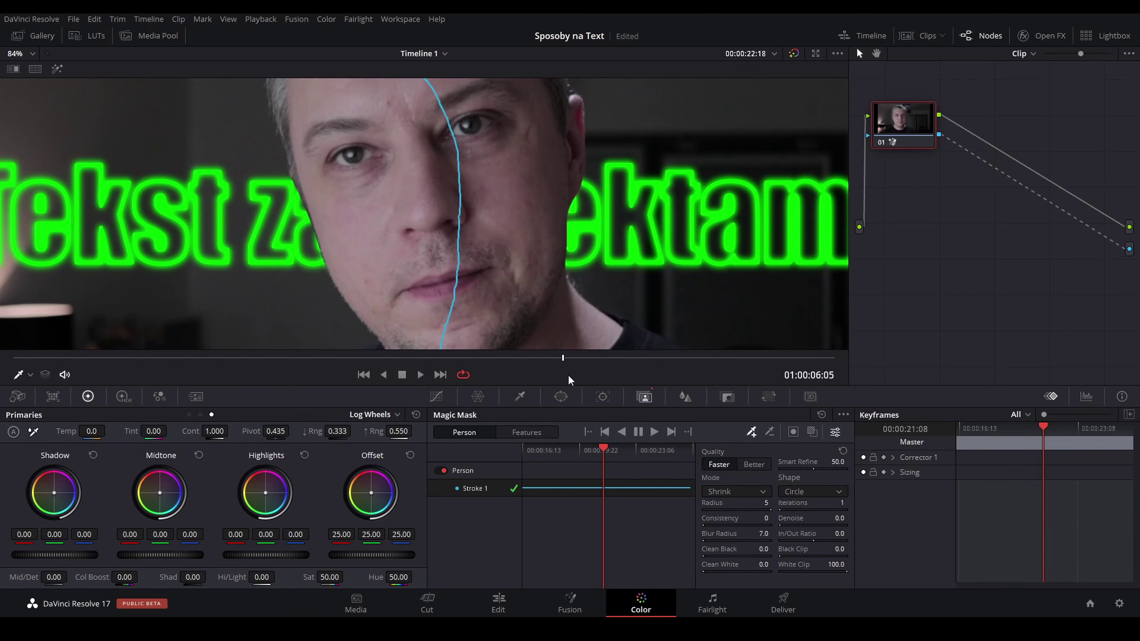
pyautogui.scroll(-5, 559, 193)
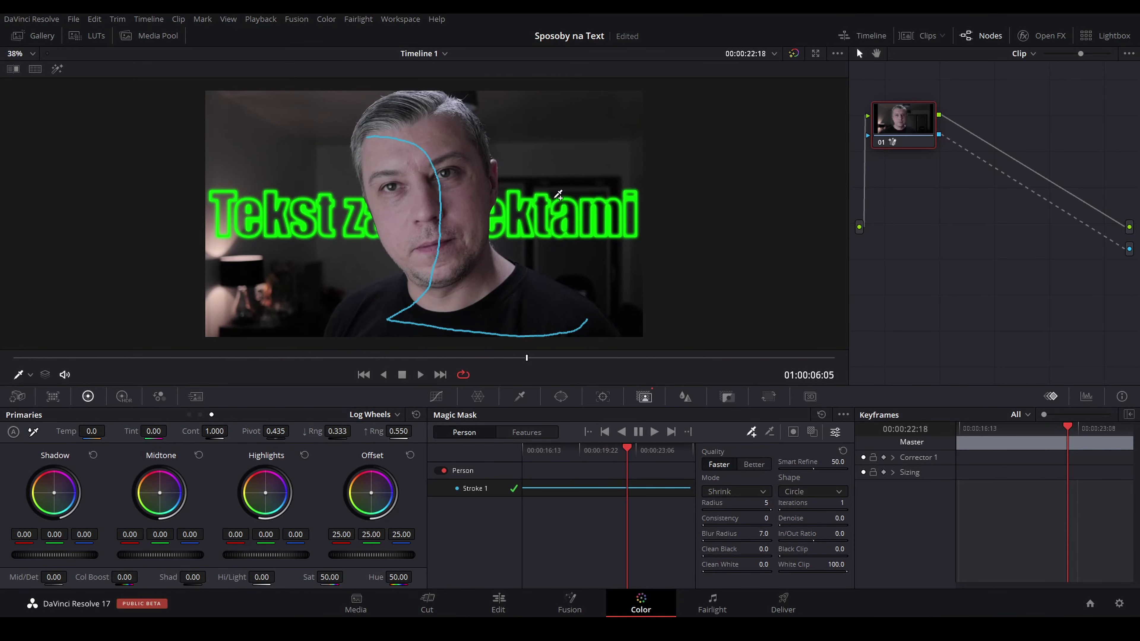
pyautogui.scroll(1, 559, 194)
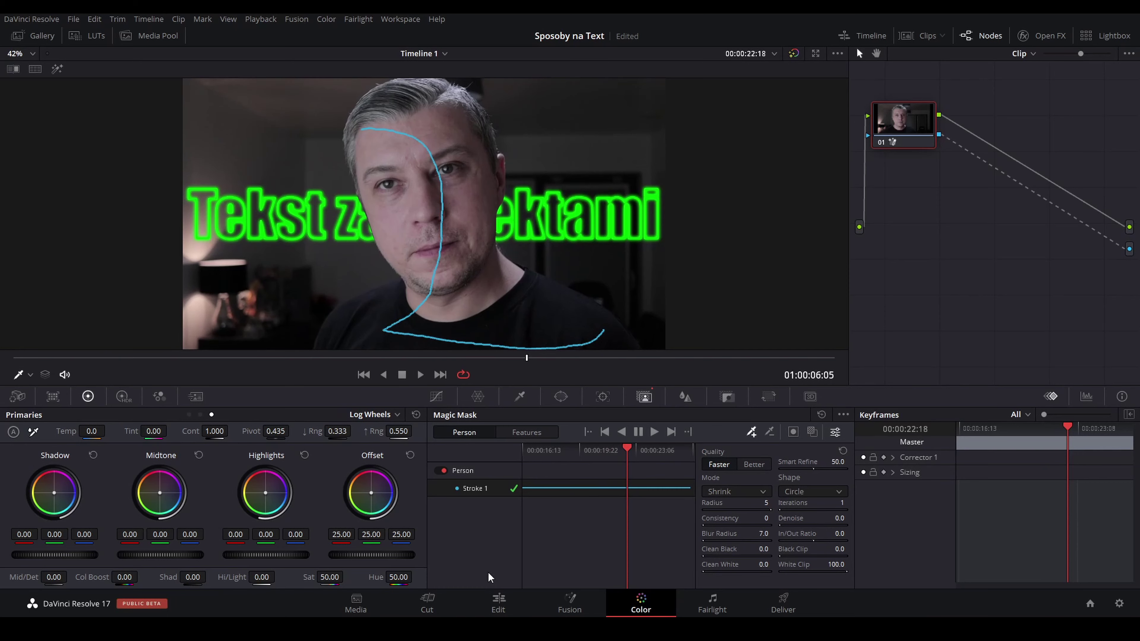
pyautogui.click(498, 604)
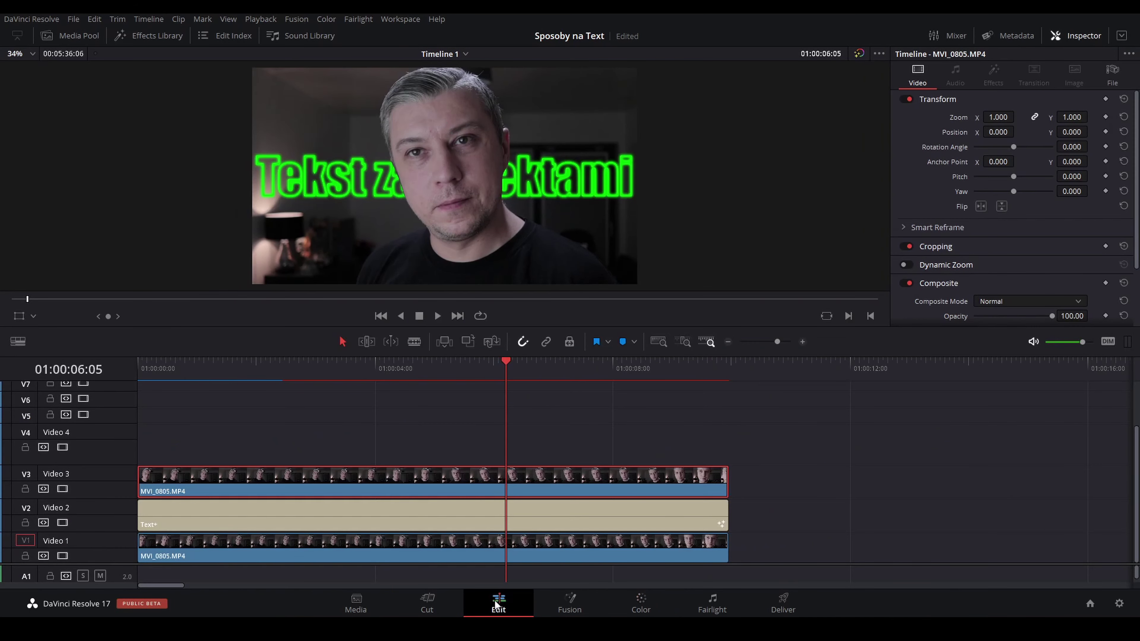
pyautogui.moveTo(508, 371)
pyautogui.mouseDown()
pyautogui.moveTo(303, 366)
pyautogui.moveTo(360, 414)
pyautogui.mouseUp()
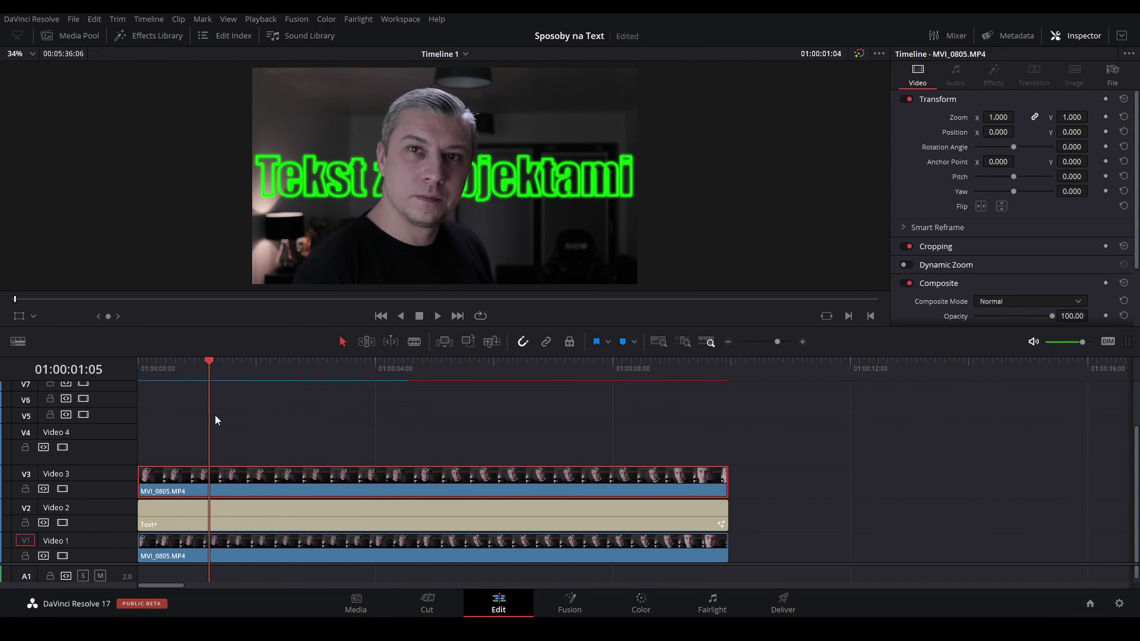
pyautogui.moveTo(360, 414); pyautogui.dragTo(375, 420)
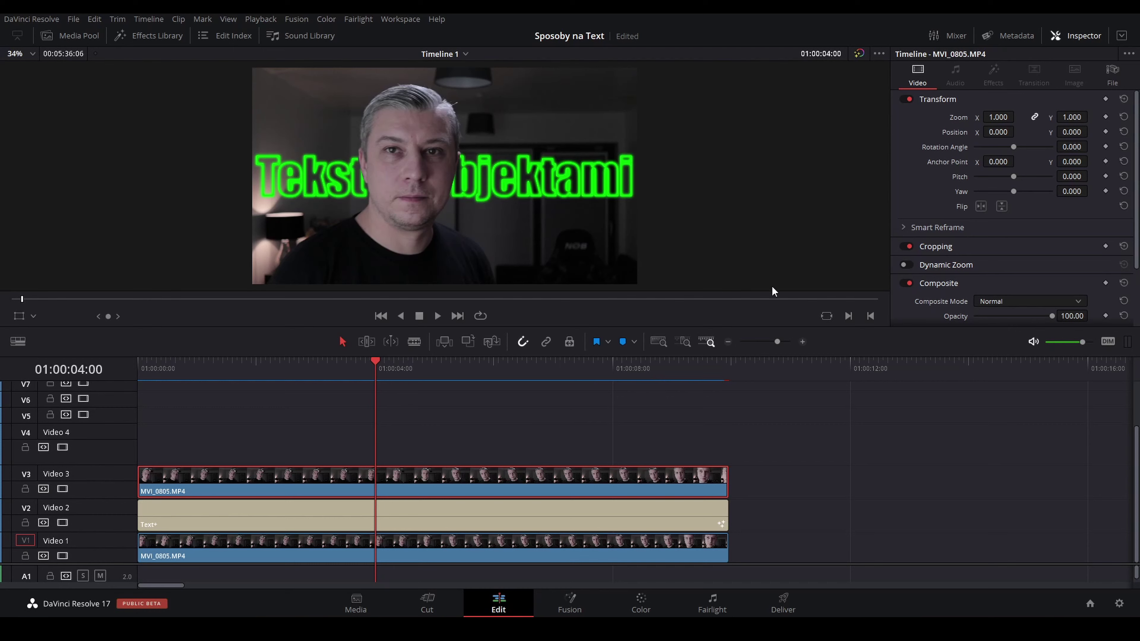
# Select the Text+ clip, open Shading, and add markers at 01:00:01:00 and 01:00:09:00
pyautogui.click(473, 516)
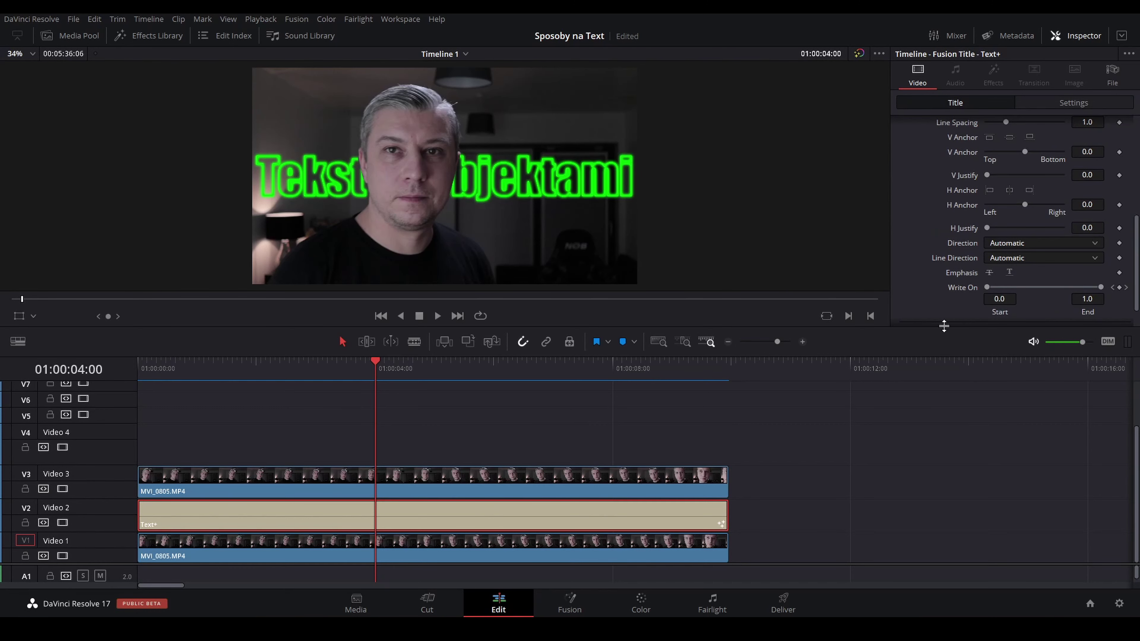
pyautogui.scroll(10, 925, 261)
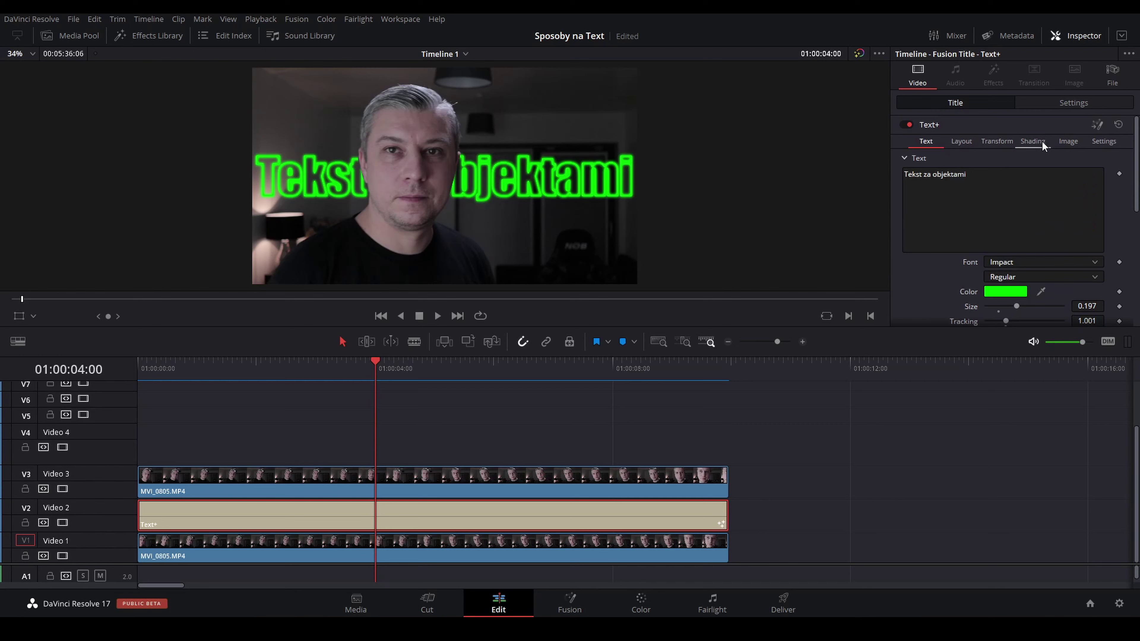
pyautogui.click(1032, 141)
pyautogui.scroll(-2, 1010, 202)
pyautogui.hotkey('shift', 'Left')
pyautogui.hotkey('shift', 'Left')
pyautogui.hotkey('shift', 'Left')
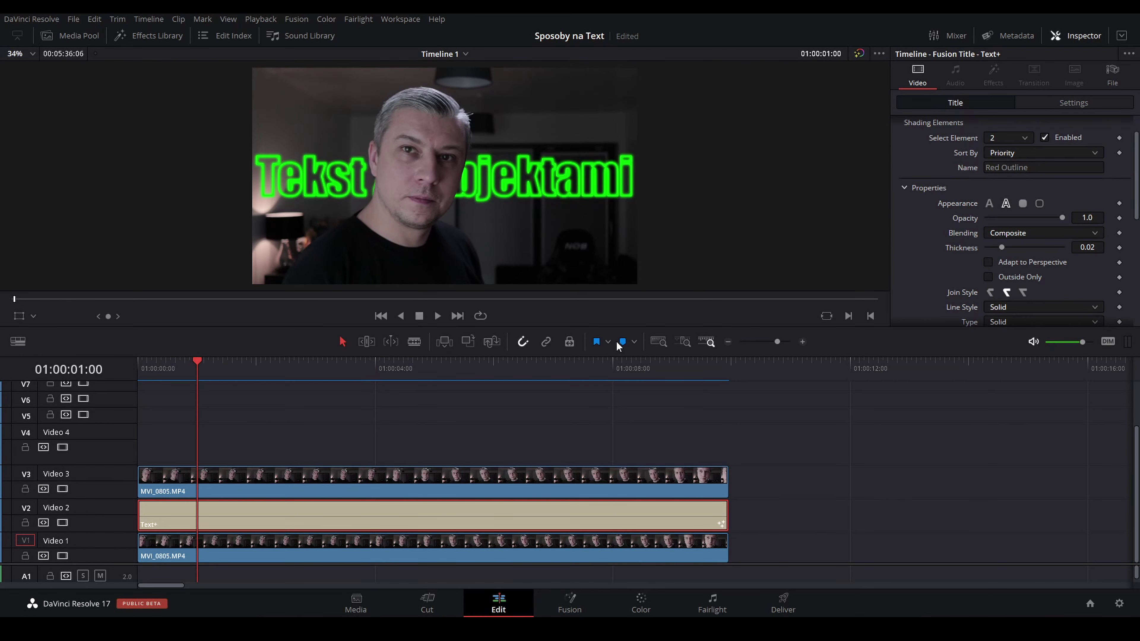
pyautogui.click(621, 342)
pyautogui.moveTo(714, 367); pyautogui.dragTo(665, 368)
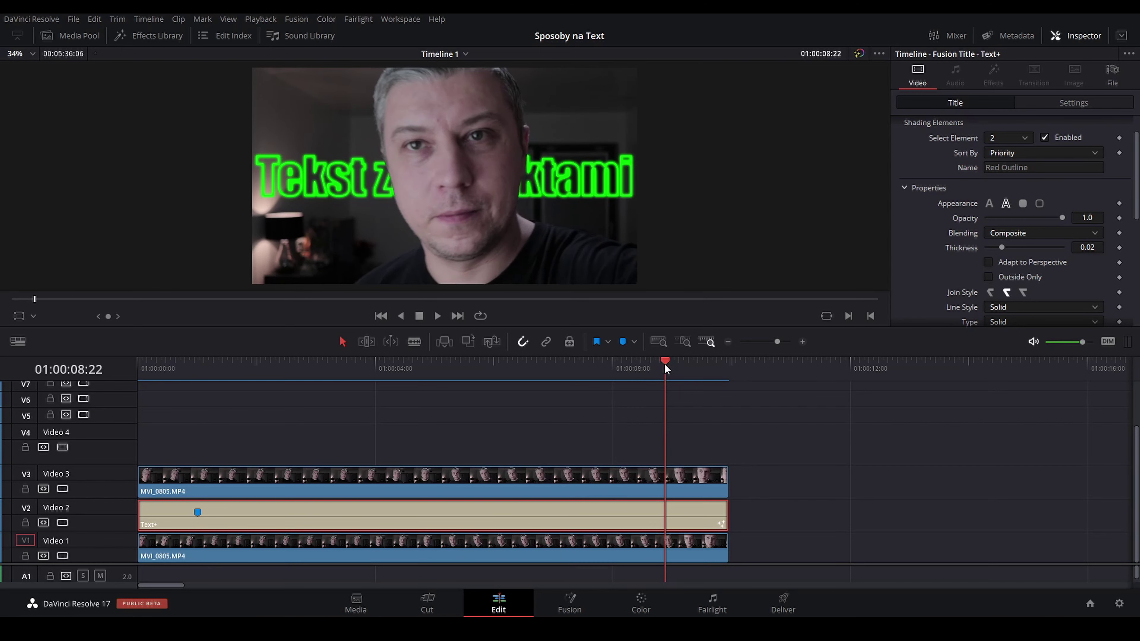
pyautogui.moveTo(665, 368); pyautogui.dragTo(672, 369)
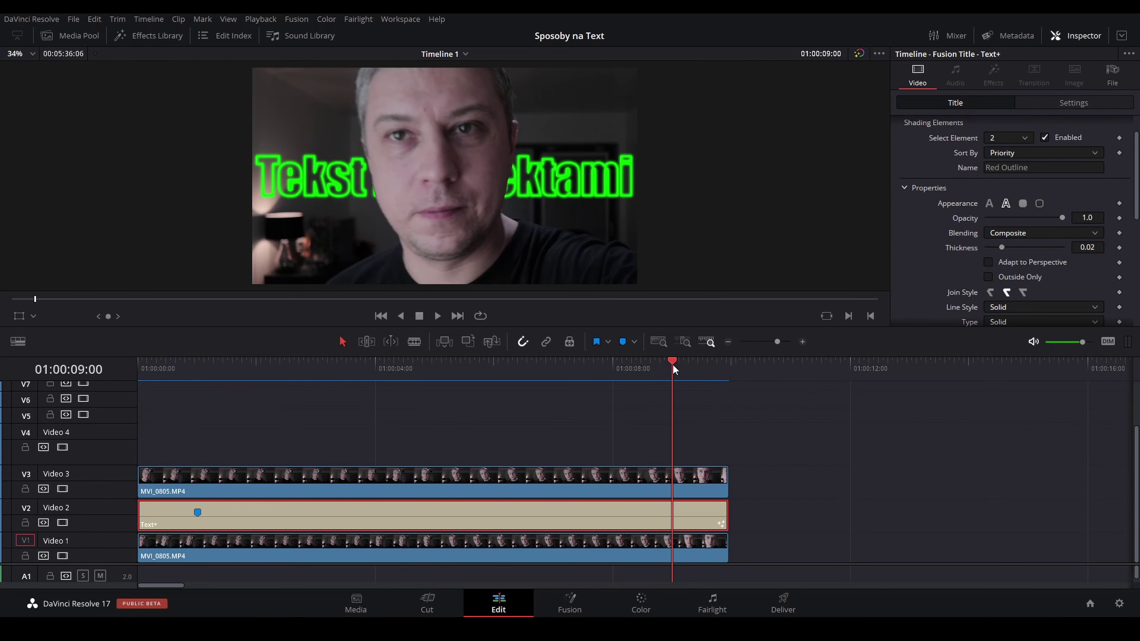
pyautogui.click(623, 341)
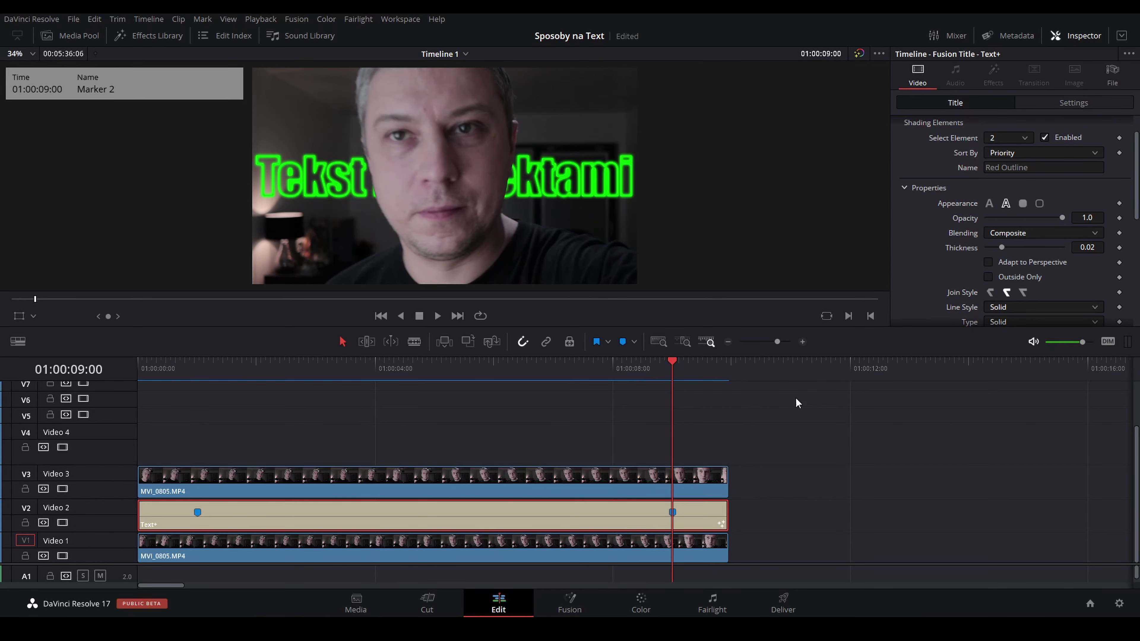
# Keyframe Select Element at the first marker, toggle the second shading element, and play back
pyautogui.hotkey('shift', 'Up')
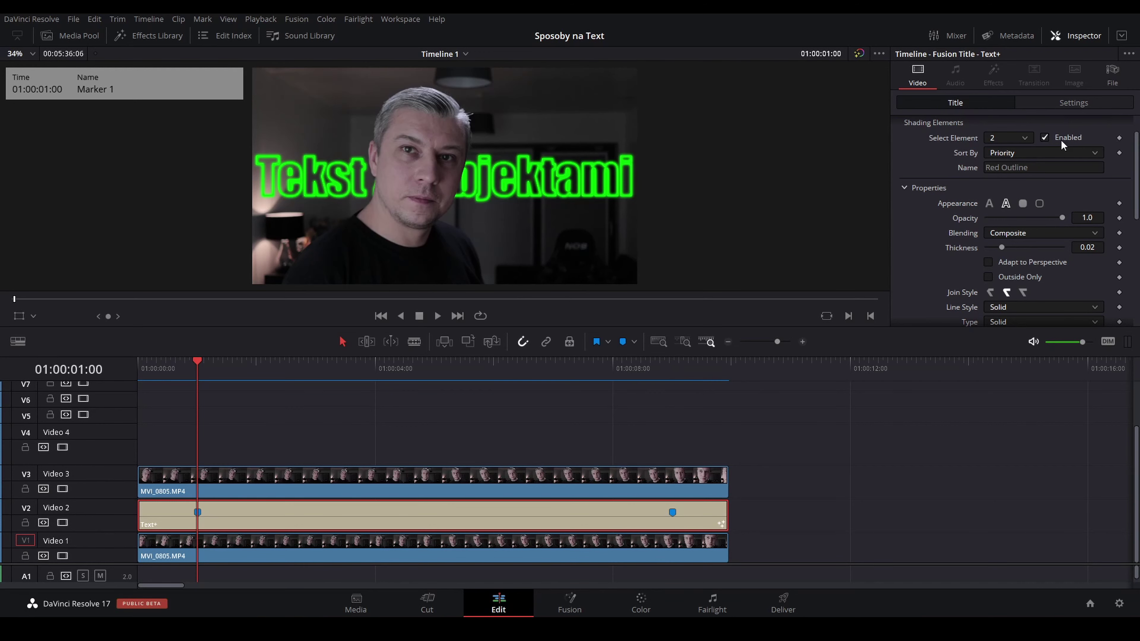
pyautogui.click(1119, 138)
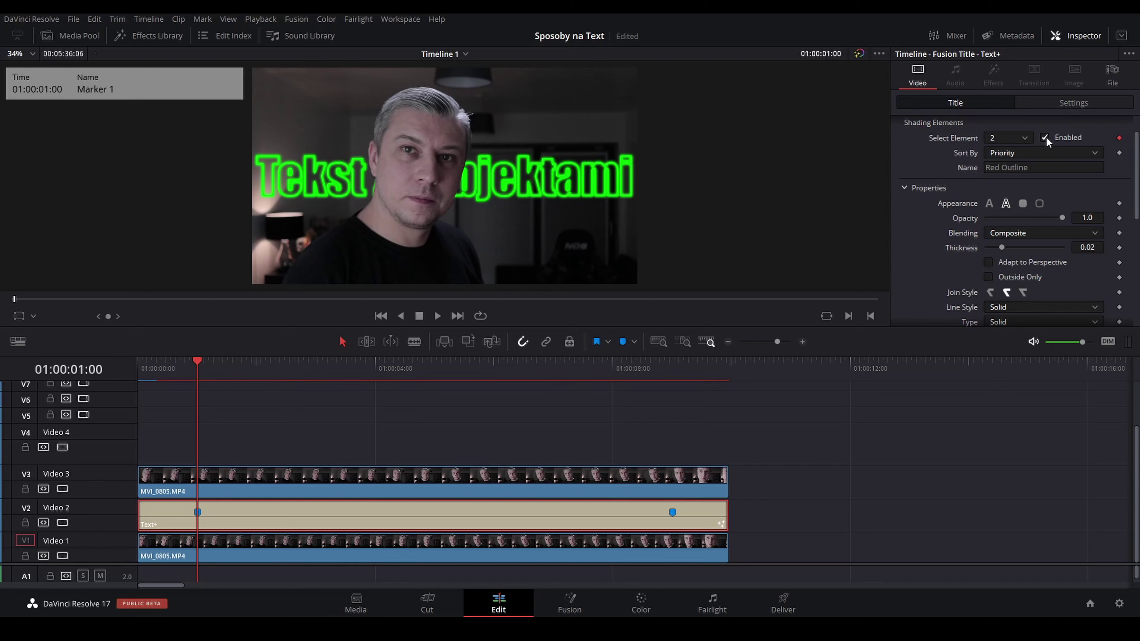
pyautogui.press('Right')
pyautogui.press('Right')
pyautogui.press('Right')
pyautogui.press('Right')
pyautogui.scroll(2, 1046, 137)
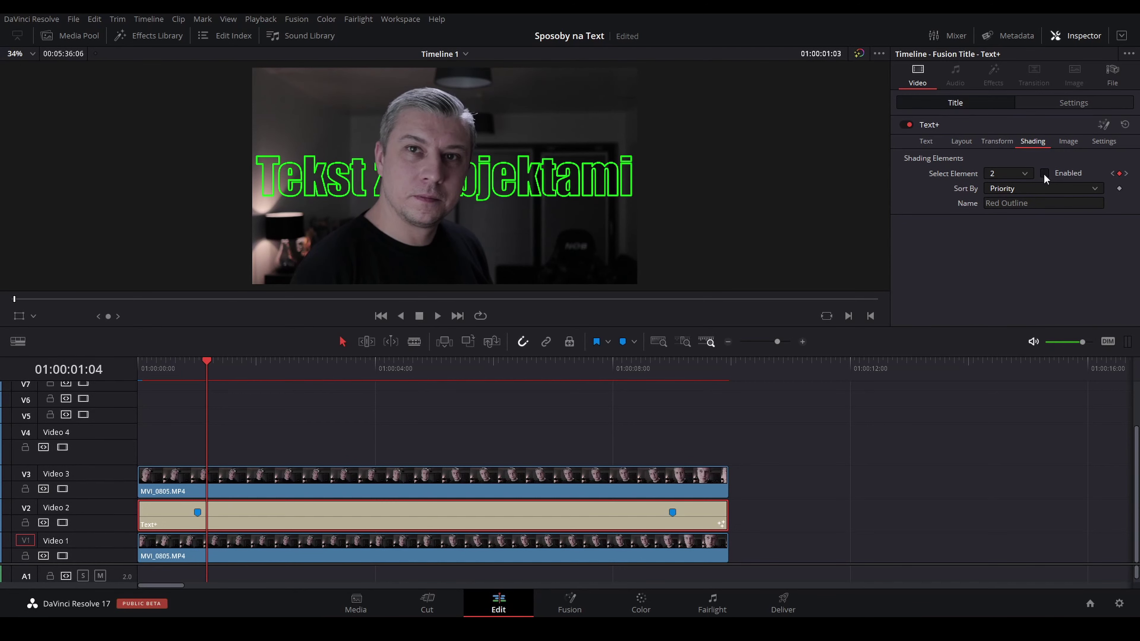
pyautogui.click(1044, 173)
pyautogui.press('space')
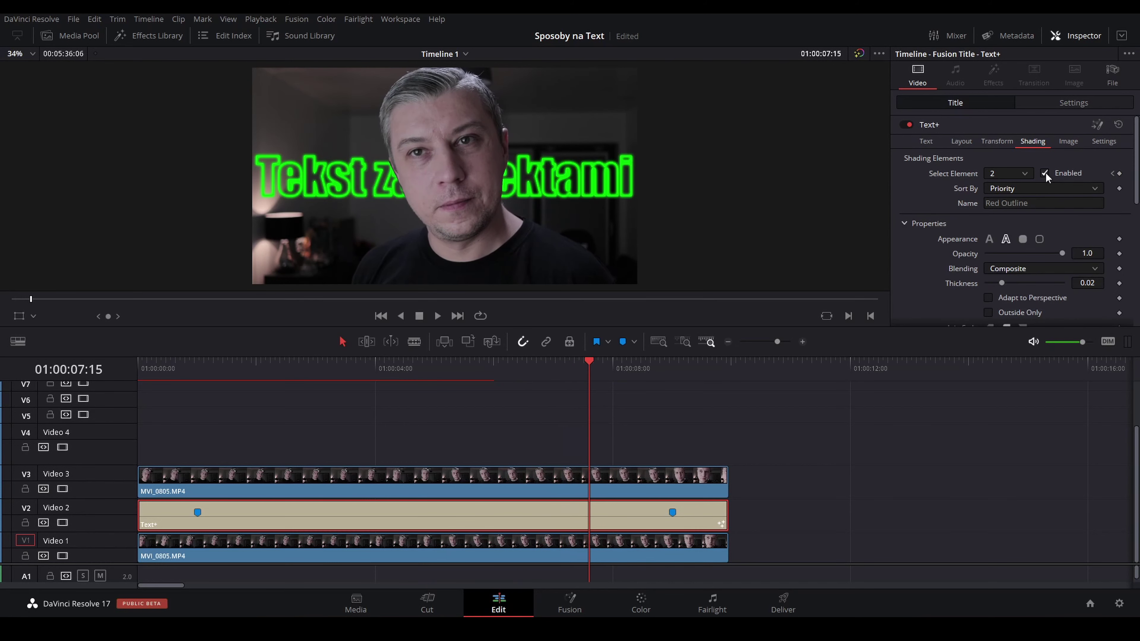
pyautogui.press('space')
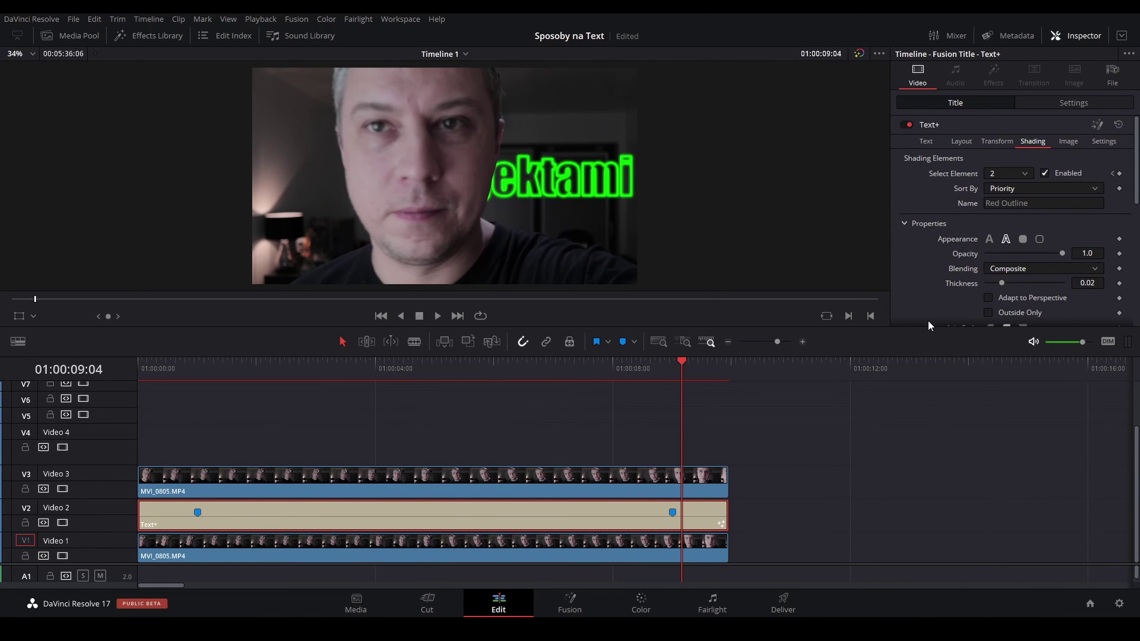
pyautogui.press('Home')
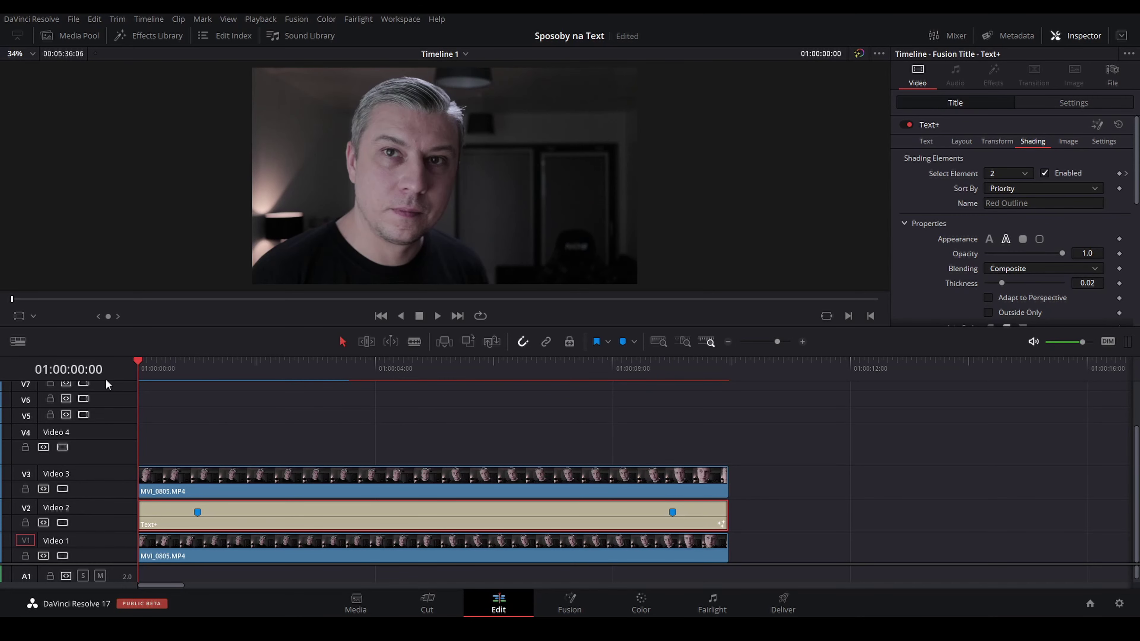
# Drag an Adjustment Clip from Toolbox > Effects onto Video 4 and stretch it to the clips' end
pyautogui.click(140, 36)
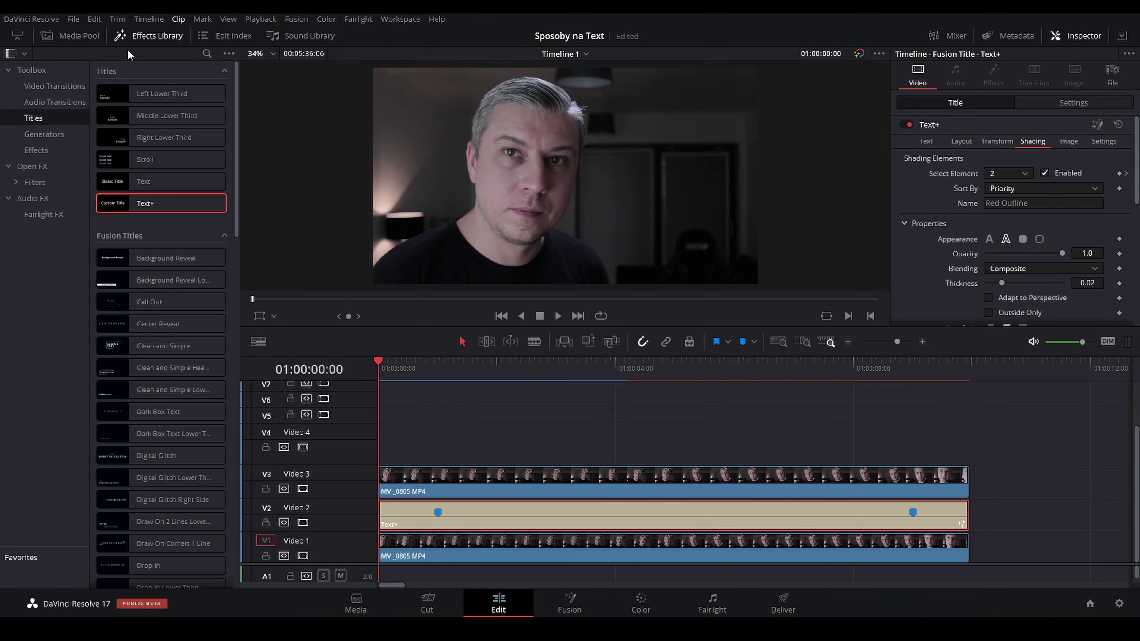
pyautogui.click(36, 150)
pyautogui.moveTo(129, 103); pyautogui.dragTo(369, 453)
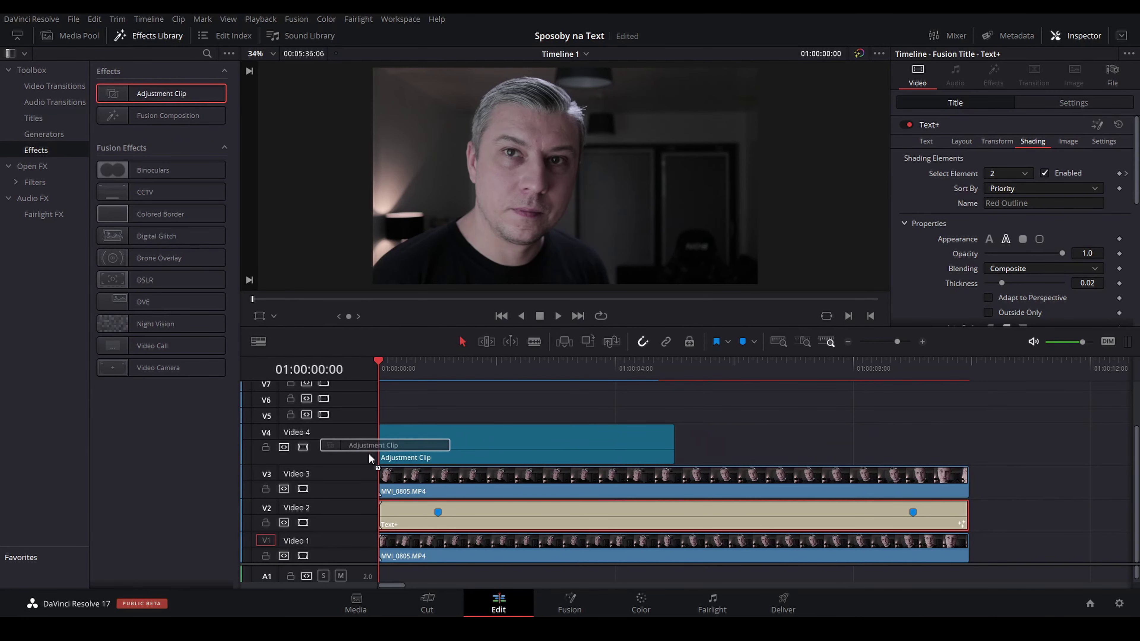
pyautogui.moveTo(674, 445); pyautogui.dragTo(969, 447)
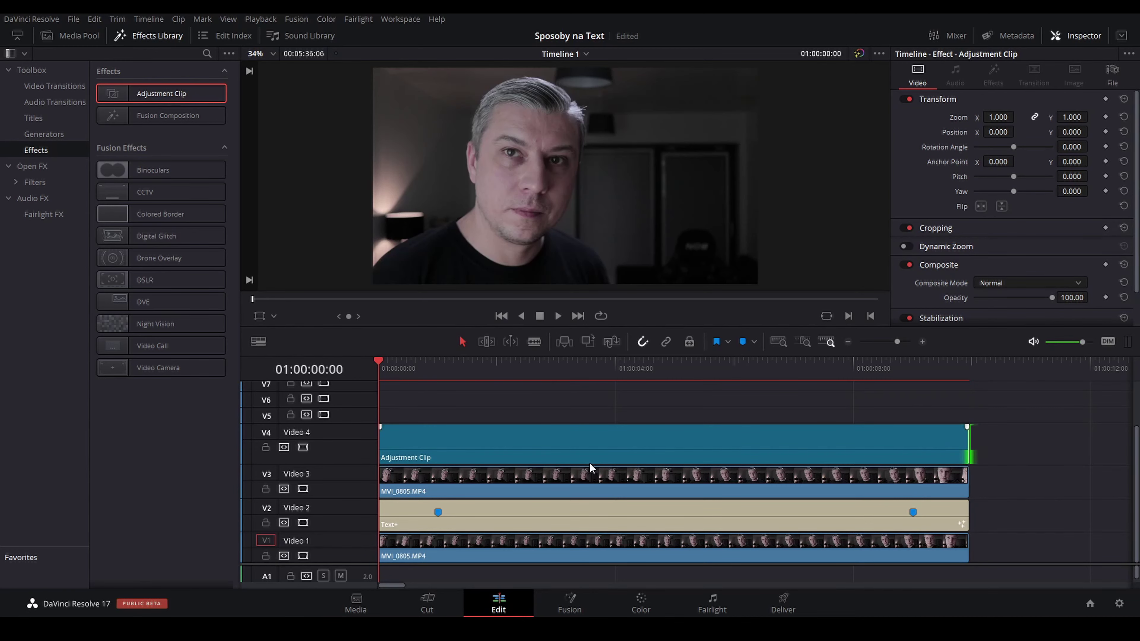